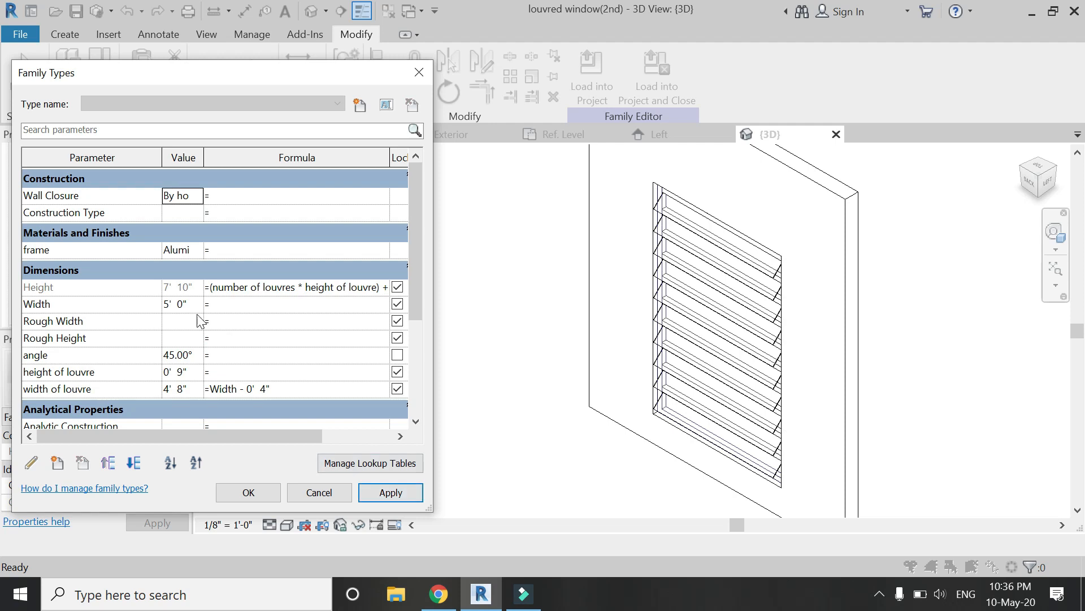
Step: Set the window's Width to 3' and the louvre angle to 90°, applying the values
type("3'")
key("Tab")
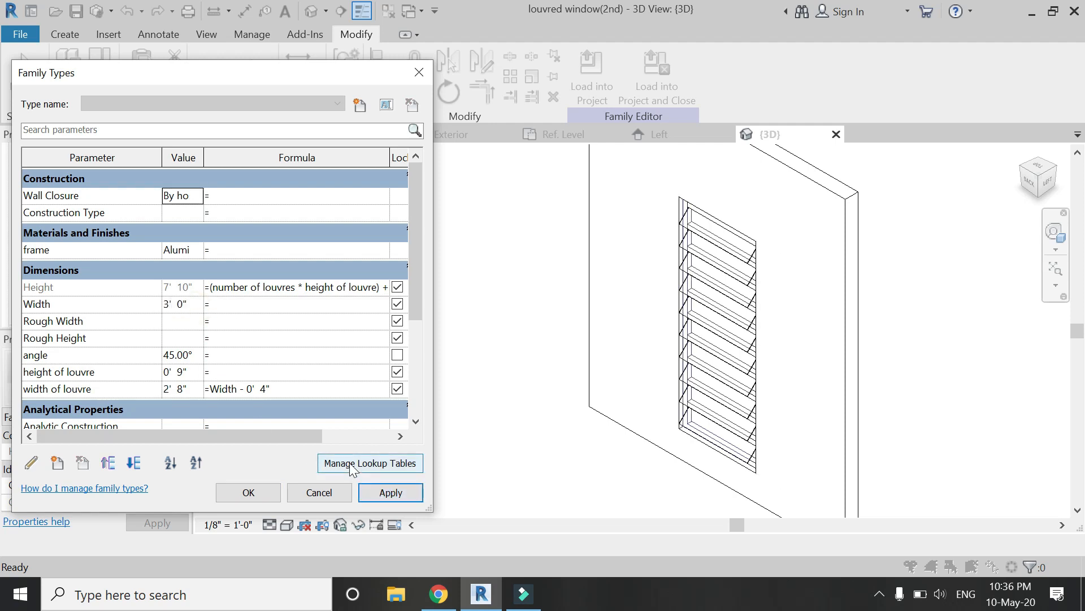
left_click(196, 353)
left_click_drag(196, 354, 123, 354)
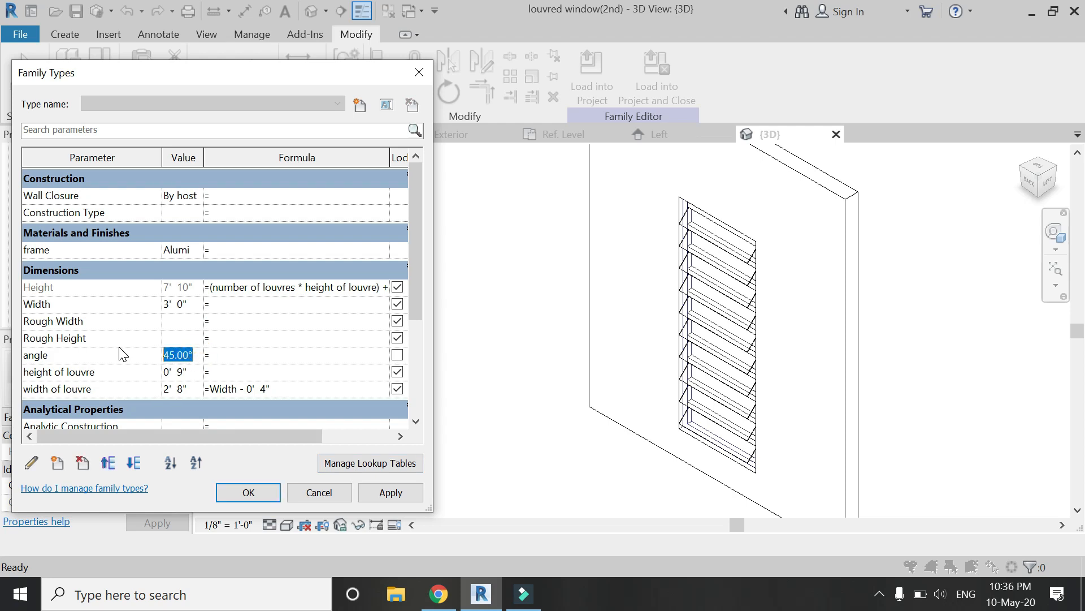
key("Tab")
left_click(376, 497)
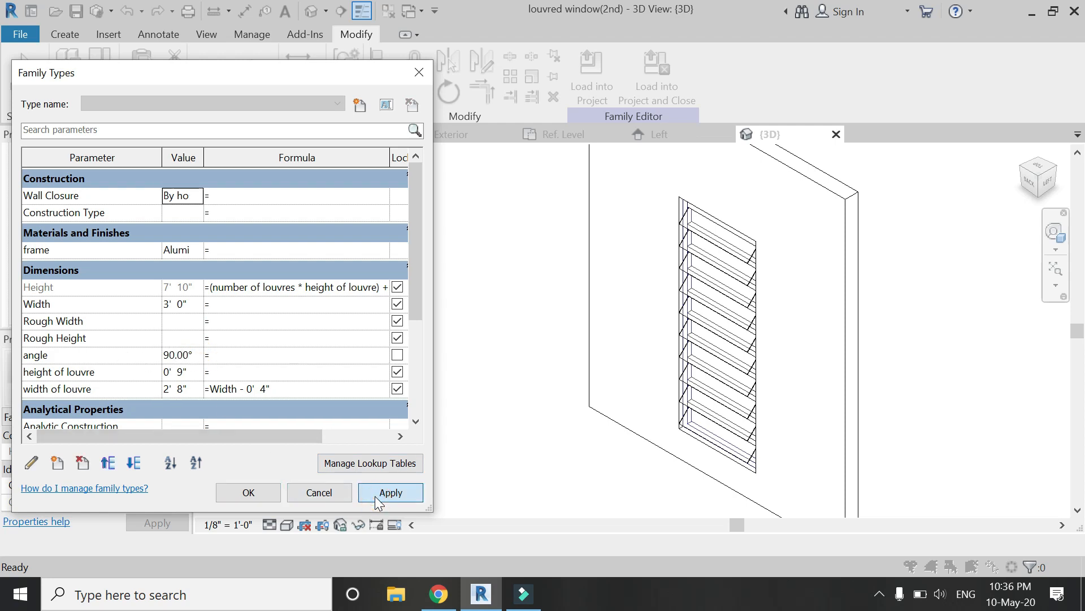
Step: Change the louvre angle parameter to 30°
left_click(195, 354)
left_click_drag(196, 355, 141, 360)
key("BackSpace")
type("30")
key("Tab")
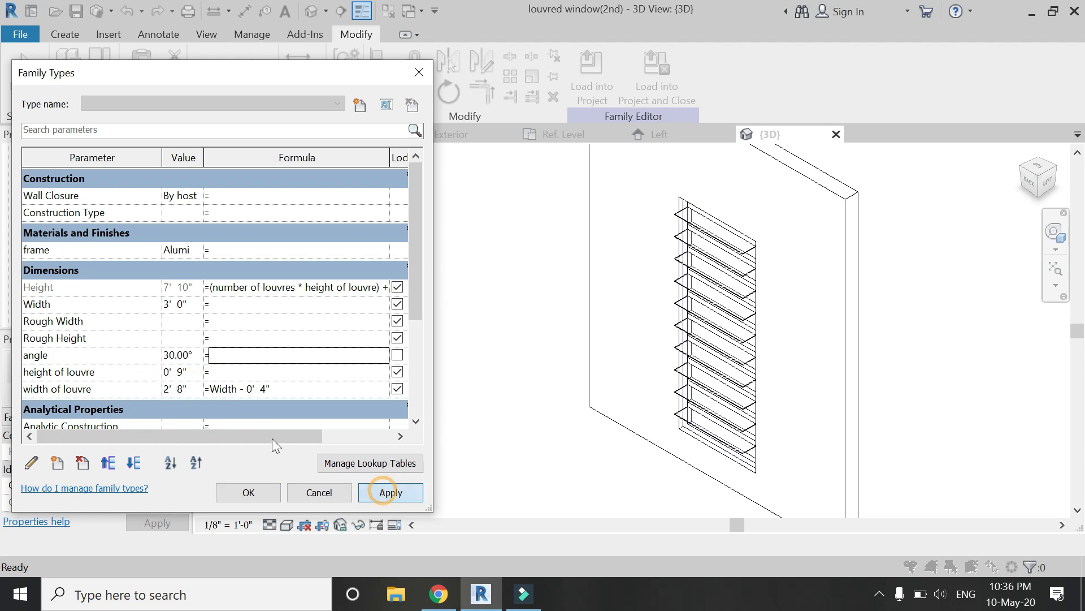
Step: Set the louvre angle parameter to 0° and apply it to the model
left_click_drag(197, 355, 151, 357)
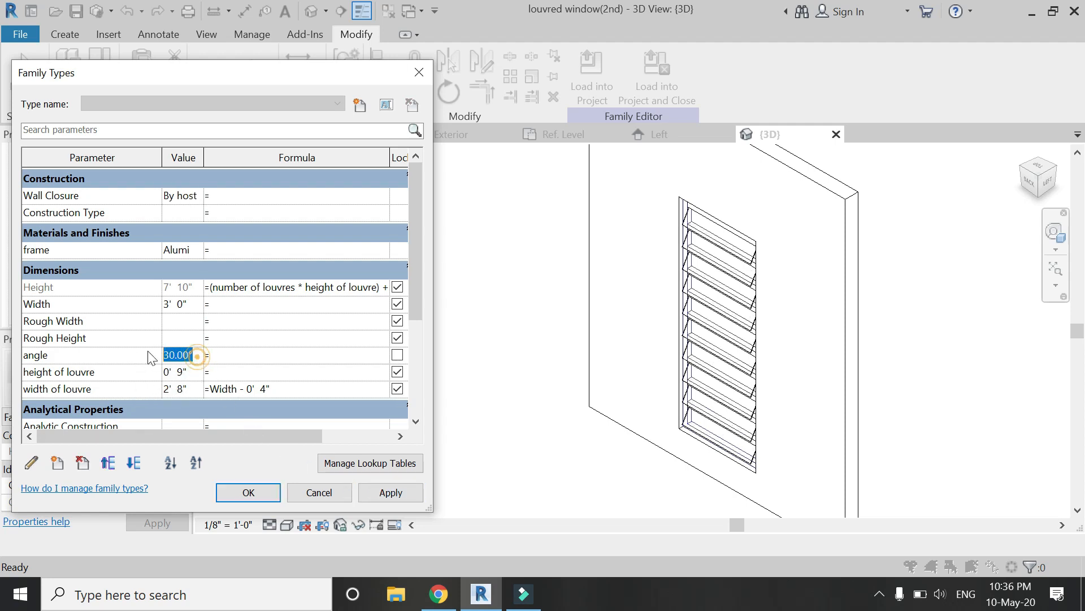
type("0")
key("Tab")
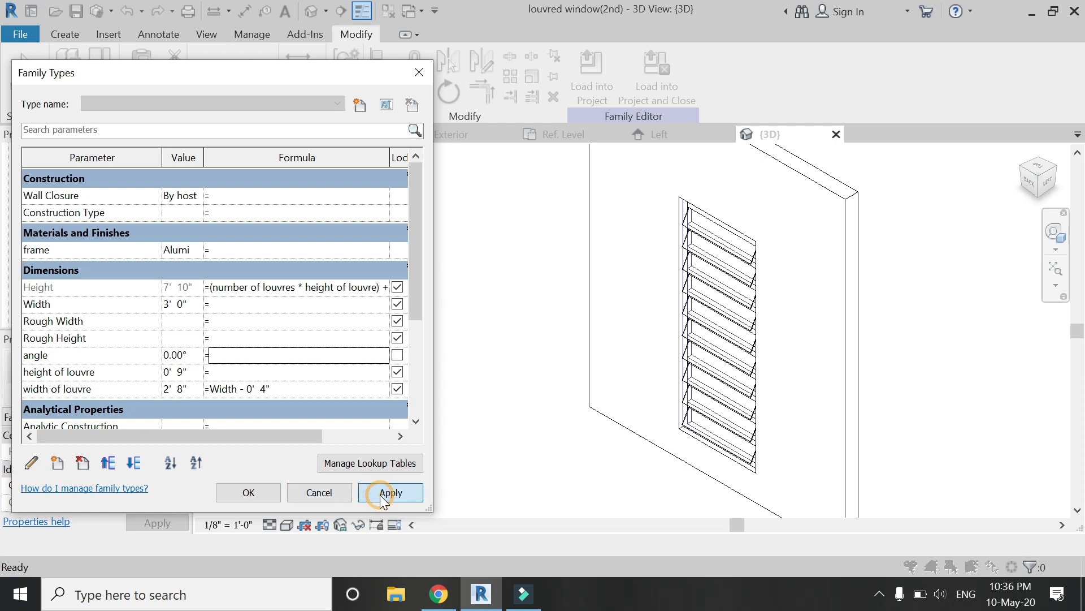
left_click(380, 492)
Step: Set the height of louvre parameter to 1' and apply it to the window
left_click_drag(193, 374, 163, 373)
type("1")
key("Tab")
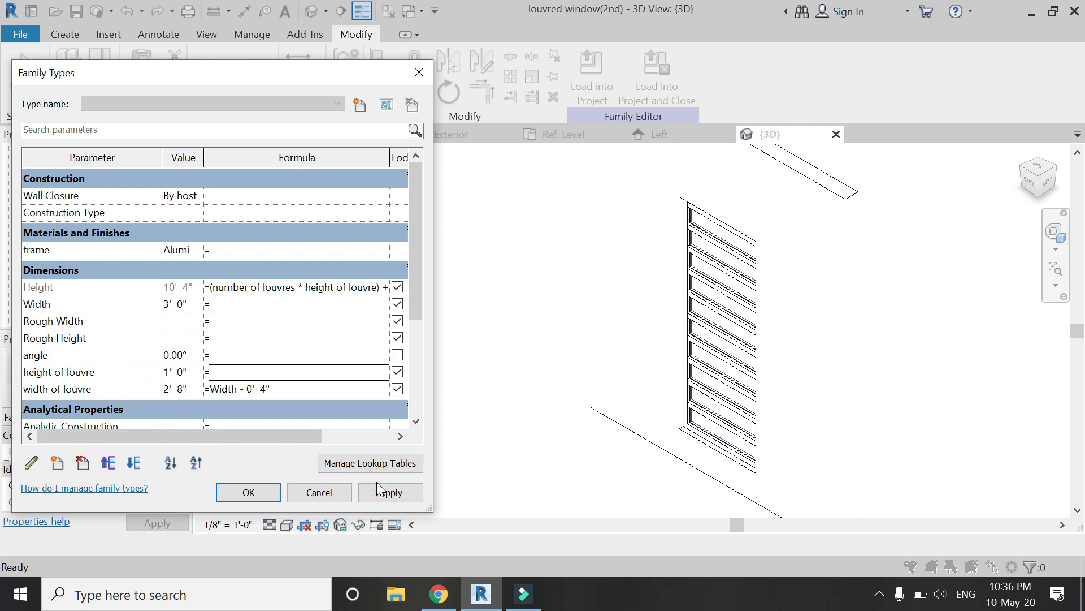
left_click(389, 493)
Step: Change the height of louvre parameter to 0' 6" and apply it
left_click(176, 372)
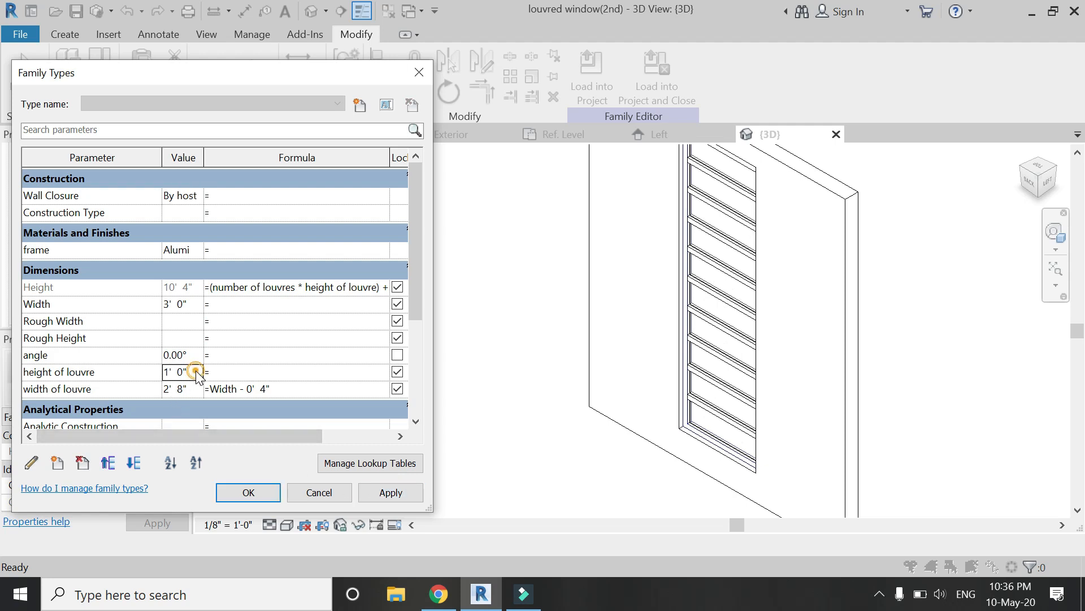
key("Tab")
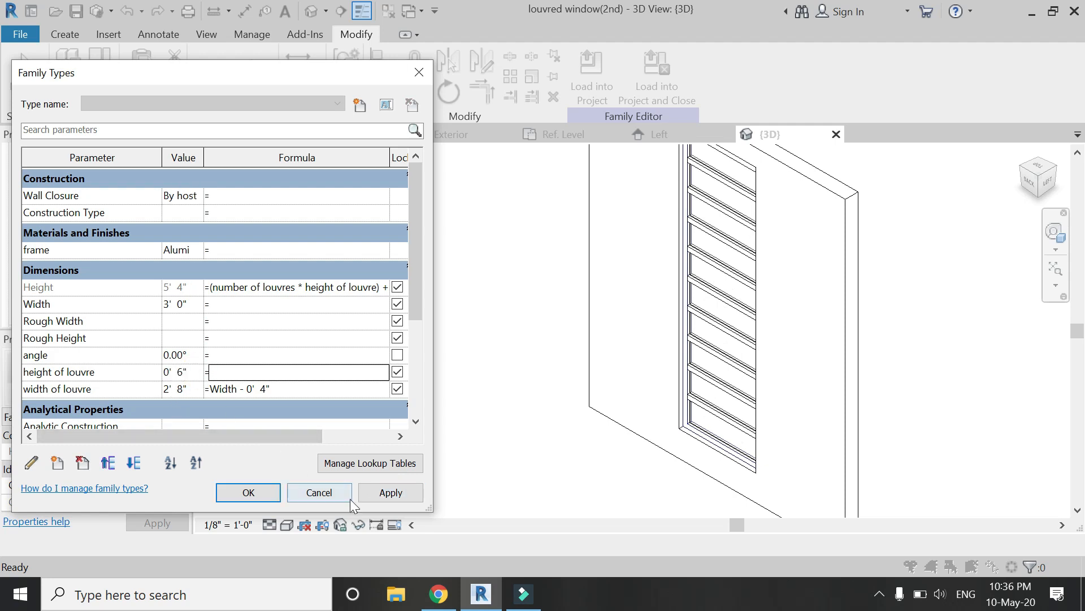
left_click(384, 494)
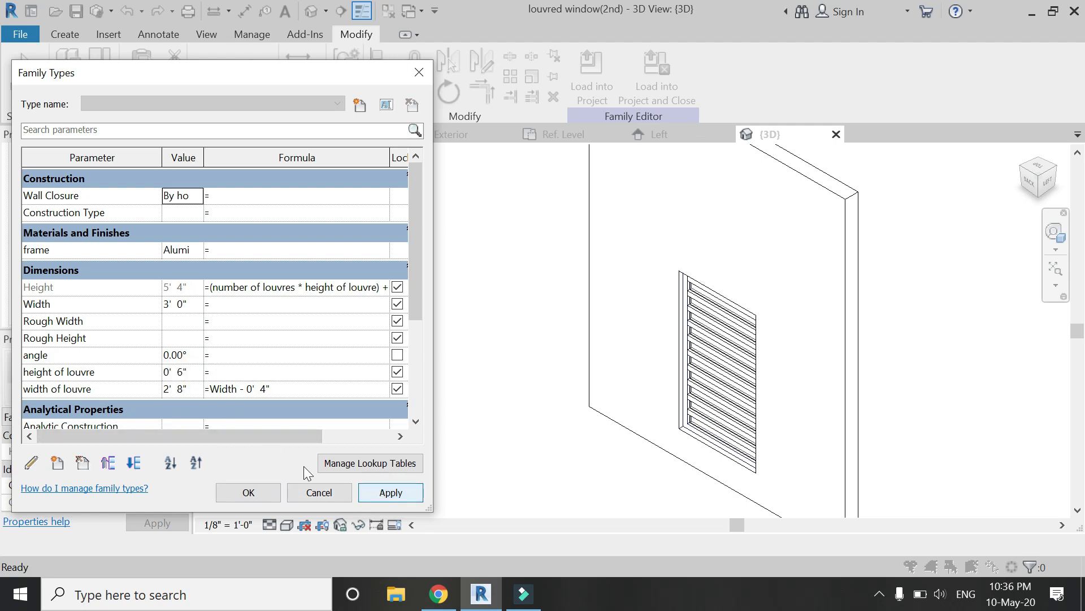
Step: Set the height of louvre back to 1' and apply the value
left_click(189, 371)
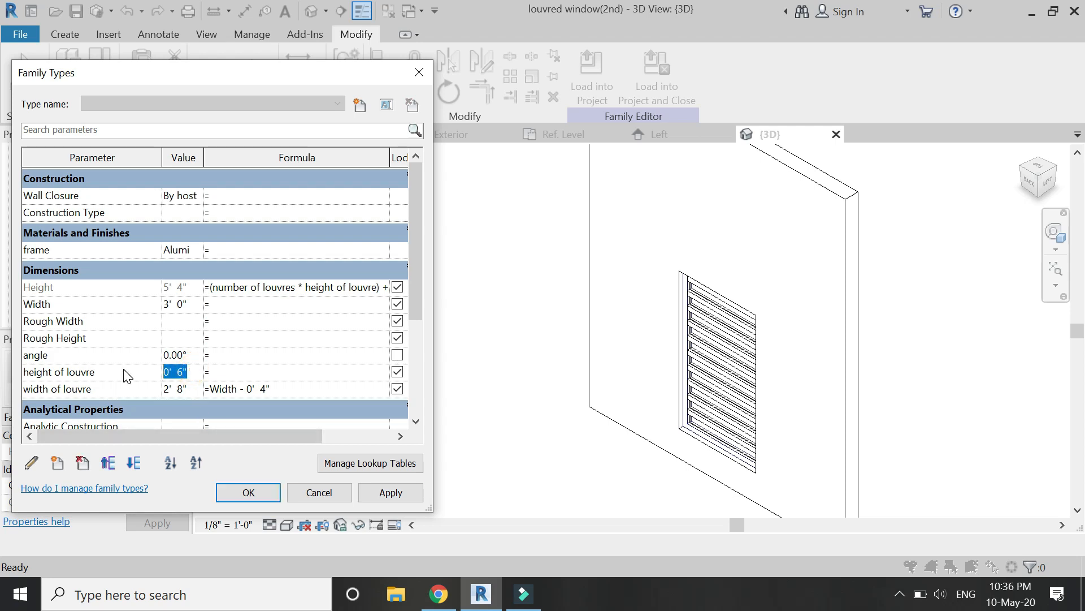
type("1")
key("Tab")
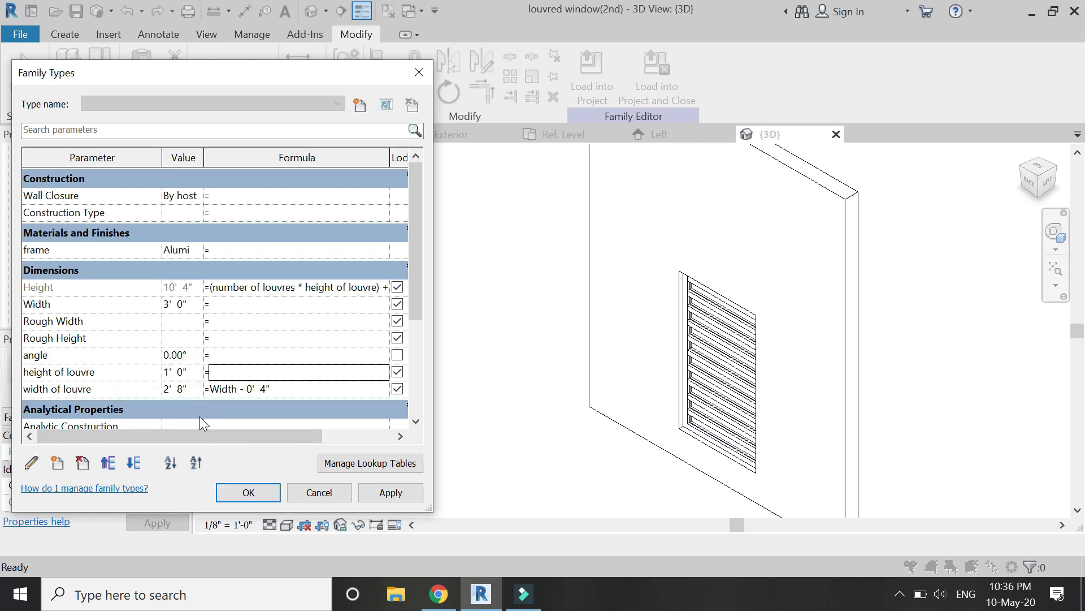
left_click(368, 489)
Step: Set the number of louvres parameter to 8 and apply it to the window
scroll(208, 354, "down", 5)
left_click(187, 372)
double_click(186, 373)
type("8")
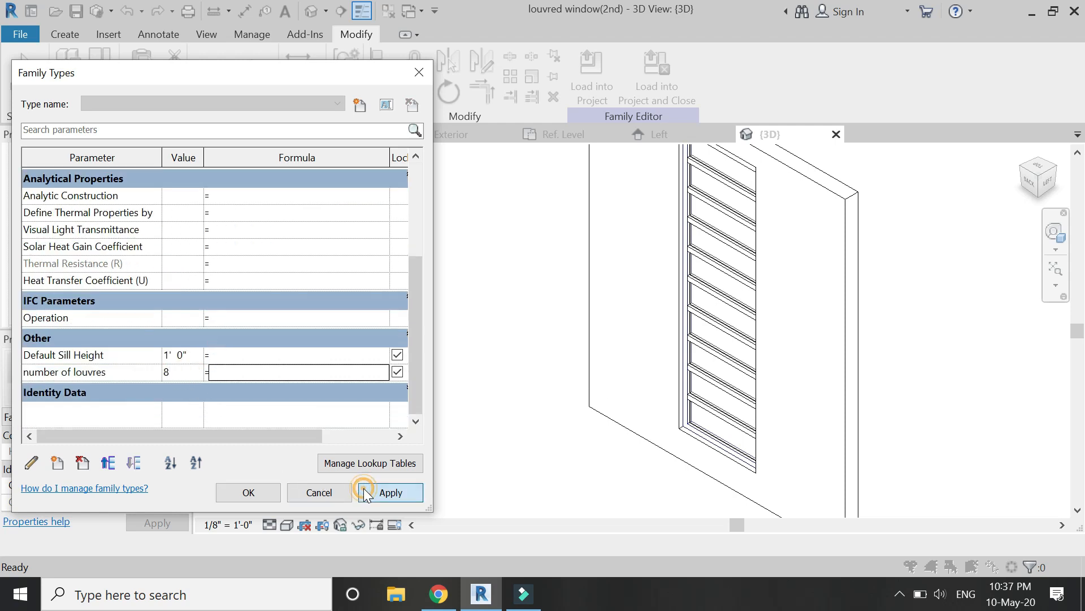
left_click(364, 493)
Step: Reduce the number of louvres to 6 and apply the change
left_click(187, 372)
left_click(195, 368)
left_click(181, 374)
type("6")
key("Tab")
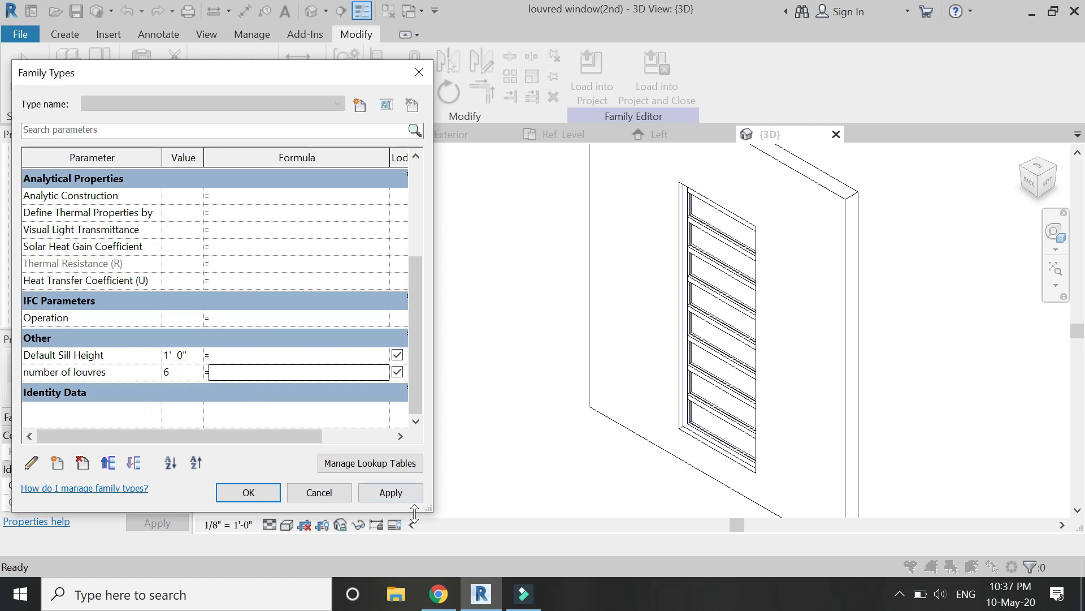
left_click(408, 493)
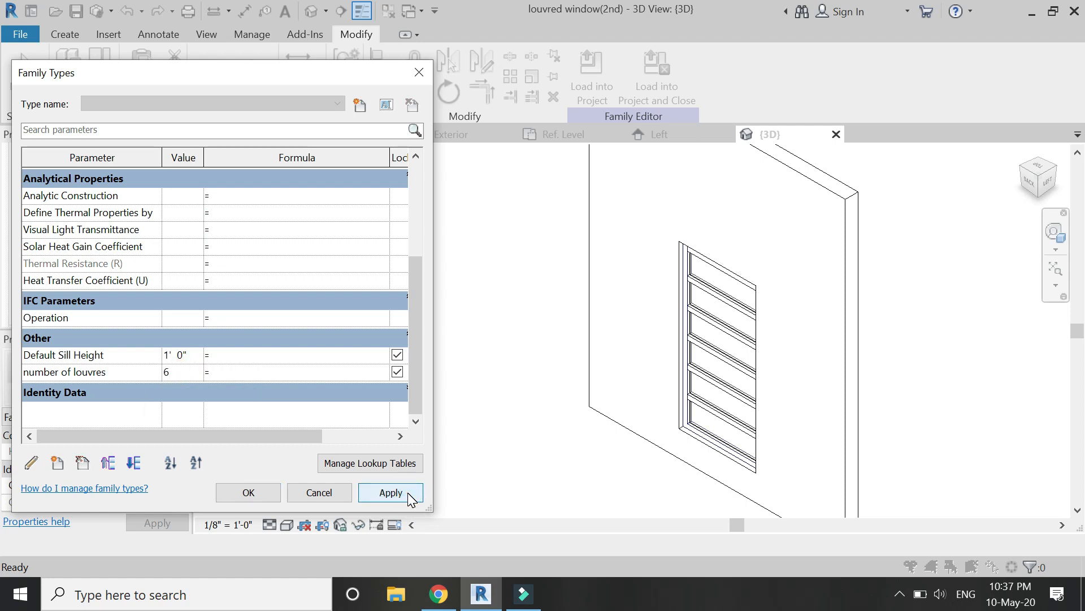
Step: Set the Default Sill Height to 2' and apply it
left_click(189, 355)
type("2")
key("Tab")
left_click(374, 493)
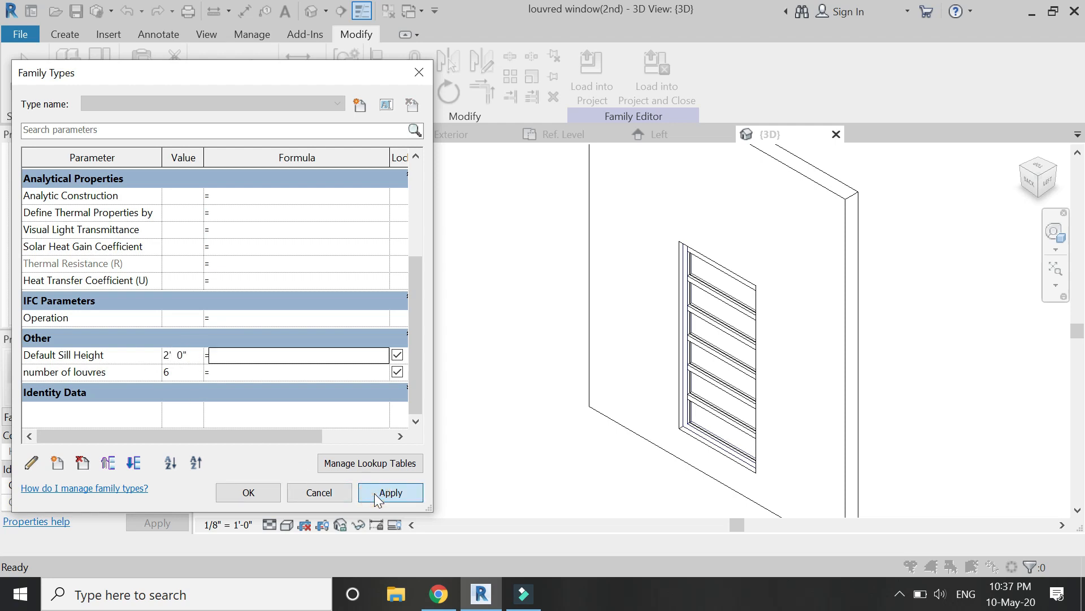
Step: Raise the Default Sill Height to 3' and apply the new value
left_click(190, 354)
left_click_drag(189, 354, 129, 356)
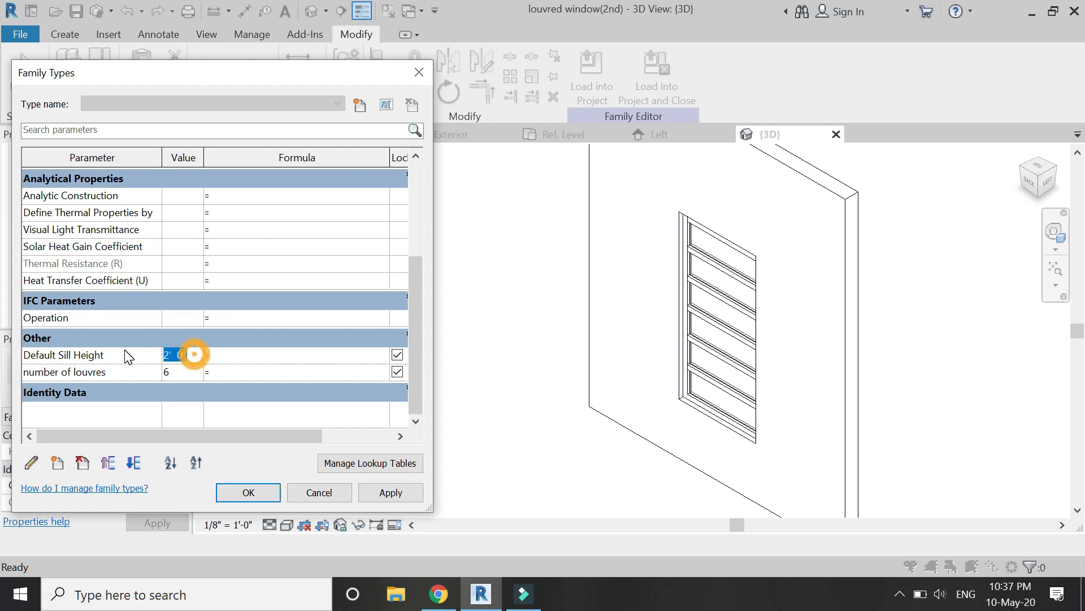
type("3'")
key("Tab")
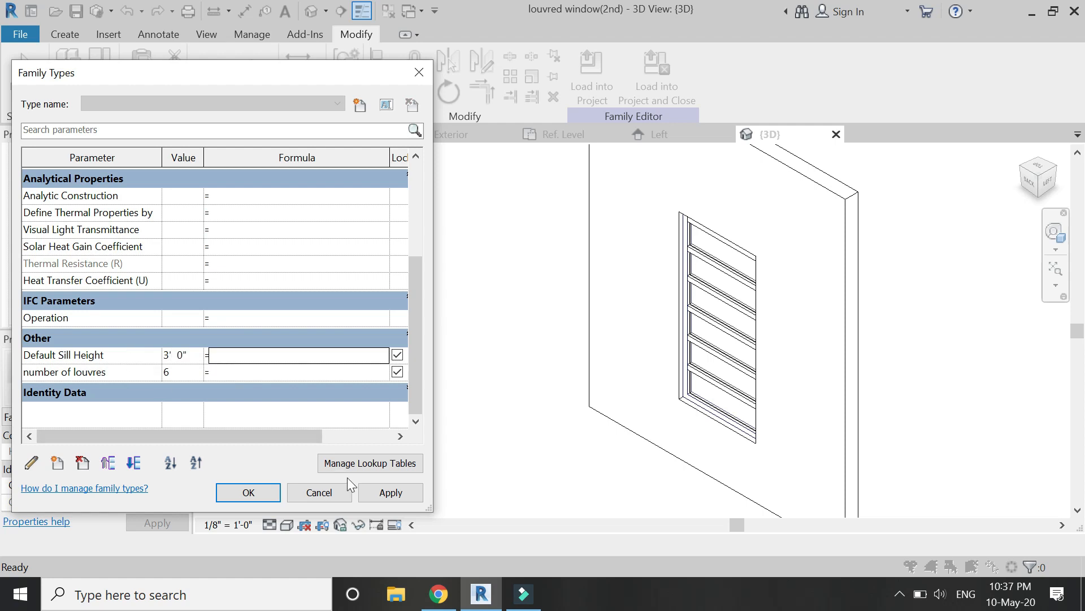
left_click(374, 490)
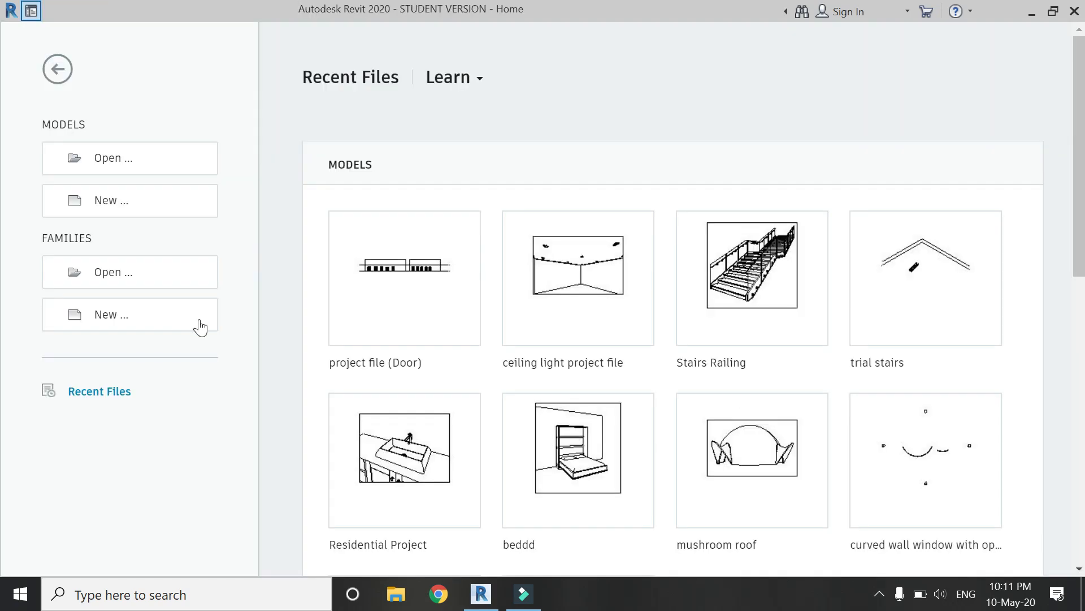
Step: Create a new family from the Generic Model template in the English_I folder
left_click(197, 314)
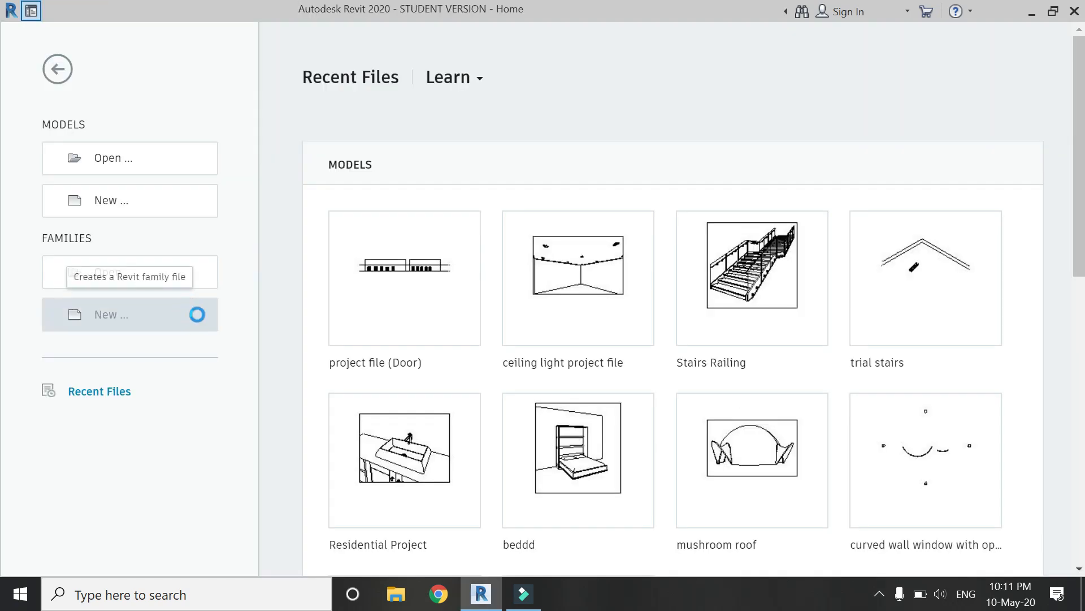
left_click(507, 300)
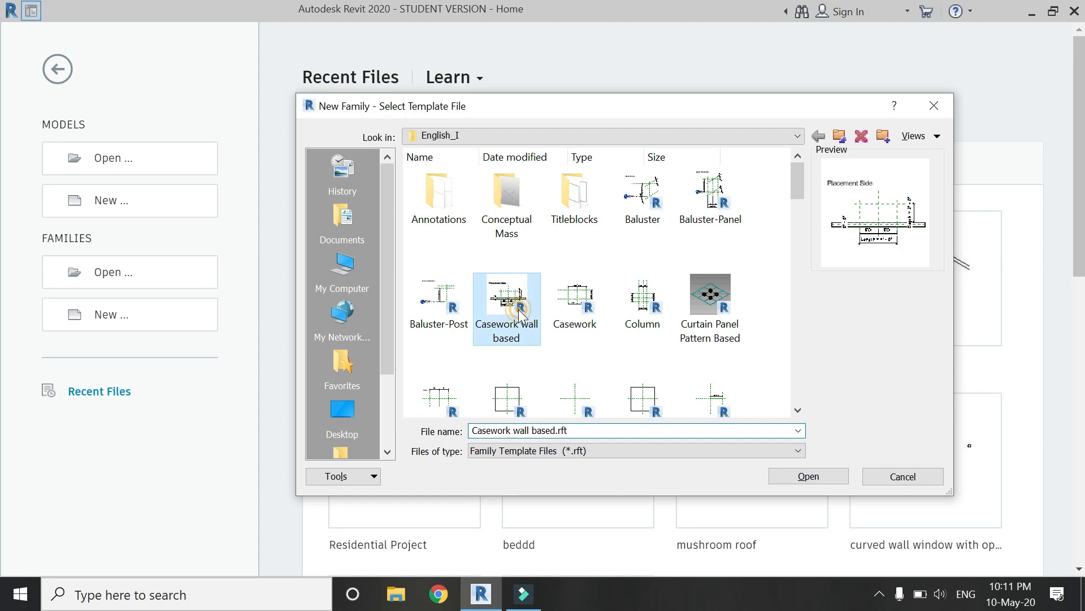
scroll(509, 300, "down", 5)
left_click(574, 195)
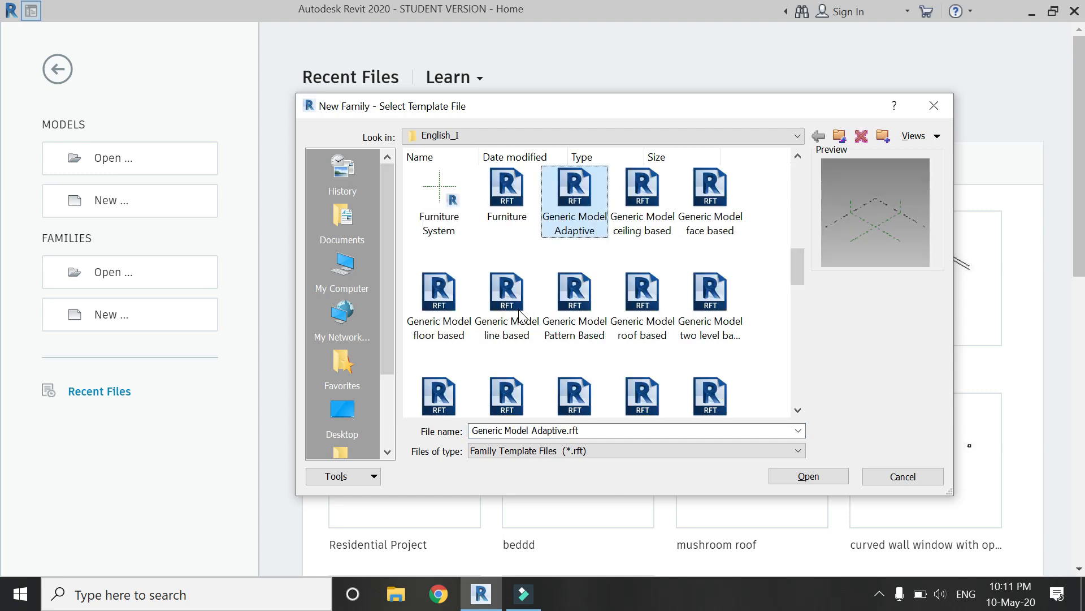
left_click(507, 396)
left_click(809, 476)
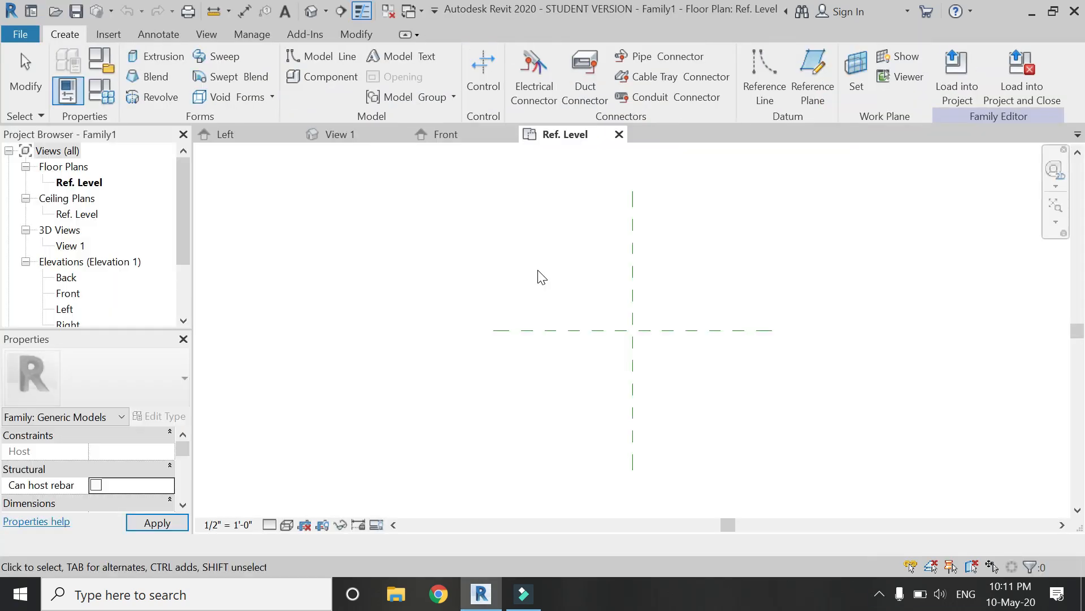
Step: Draw two vertical reference planes in the Ref. Level plan, about 1' 10" left and 1' 5" right of the centre plane
scroll(664, 323, "up", 2)
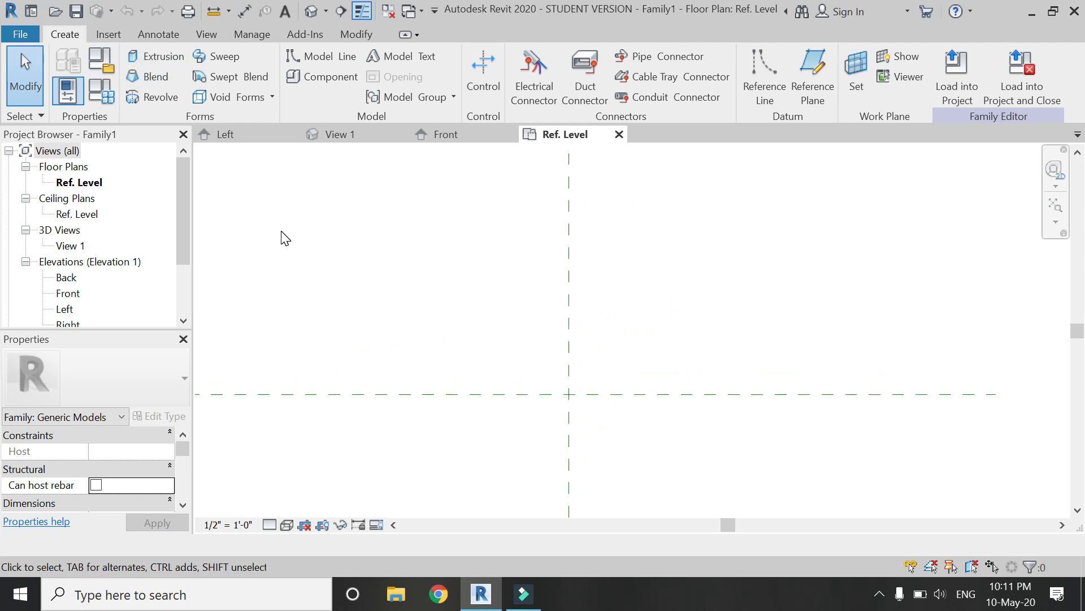
key("r")
key("p")
left_click(414, 247)
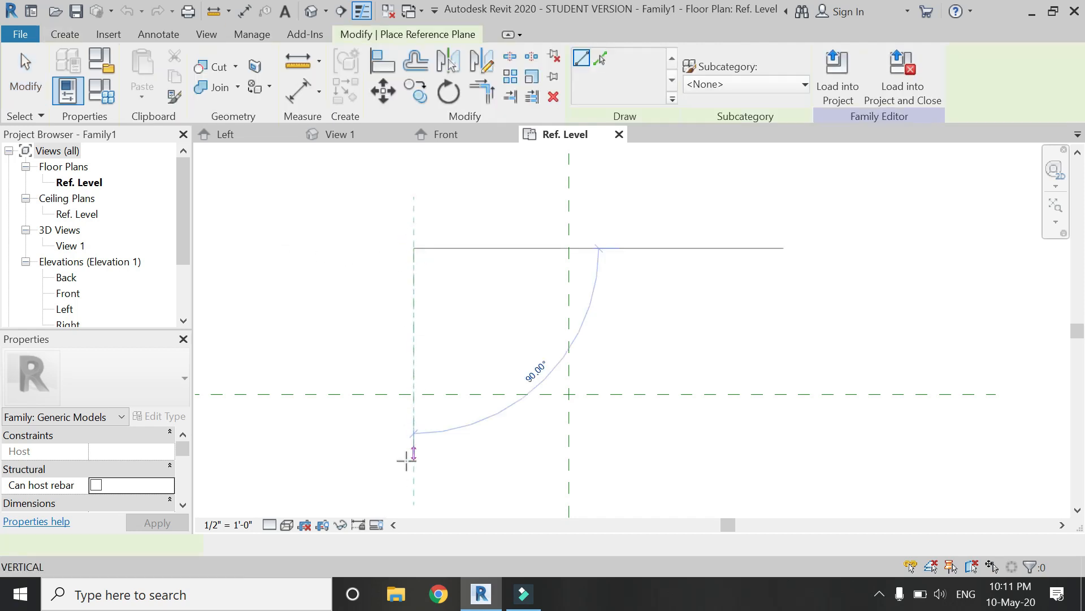
left_click(413, 475)
left_click(691, 249)
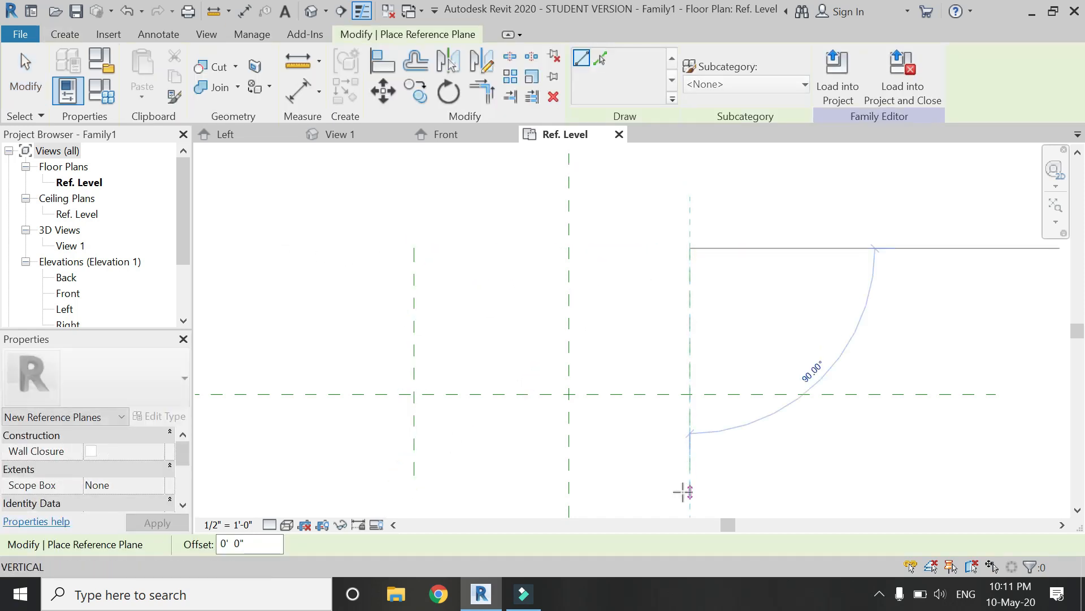
left_click(690, 486)
Step: Dimension the two outer vertical reference planes through the centre plane and make both segments equal (EQ)
key("d")
key("i")
left_click(414, 320)
left_click(569, 332)
left_click(689, 355)
left_click(846, 207)
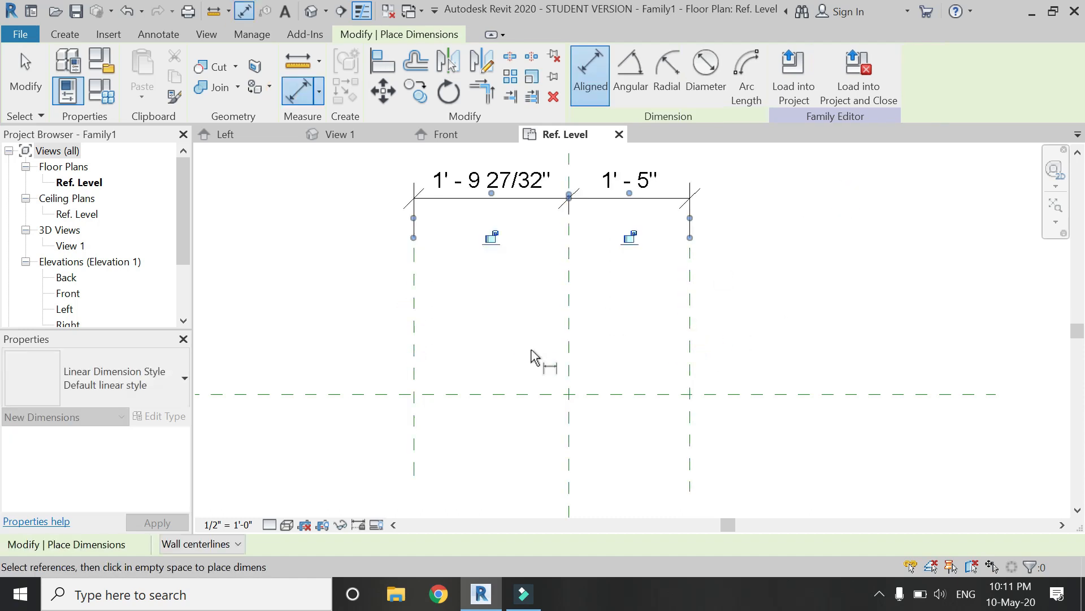
scroll(533, 357, "down", 2)
left_click(553, 218)
Step: Add an overall aligned dimension between the two outer vertical reference planes, above the EQ dimension
left_click(485, 349)
left_click(623, 345)
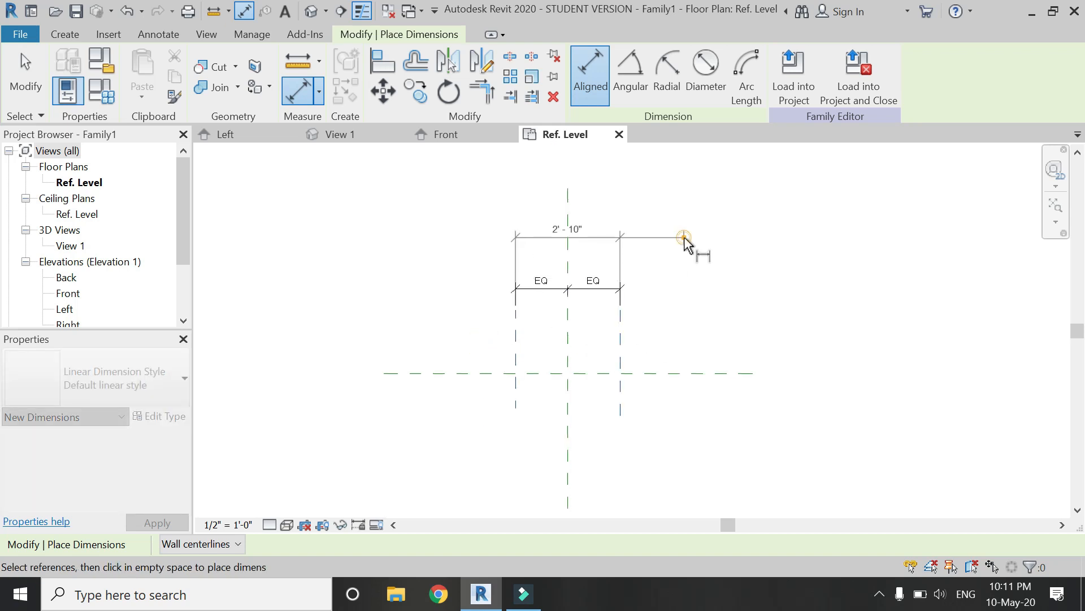
left_click(686, 243)
key("Escape")
key("Escape")
Step: Label the overall dimension with a new type family parameter named "width of louvre", grouped under Dimensions
left_click(594, 232)
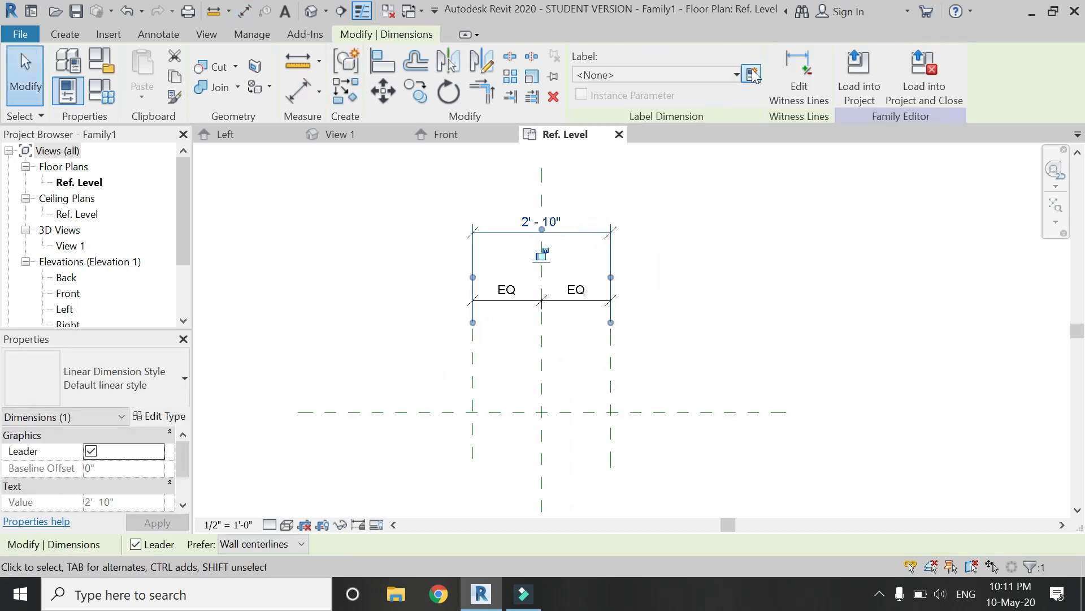
left_click(752, 75)
type("width of louvre")
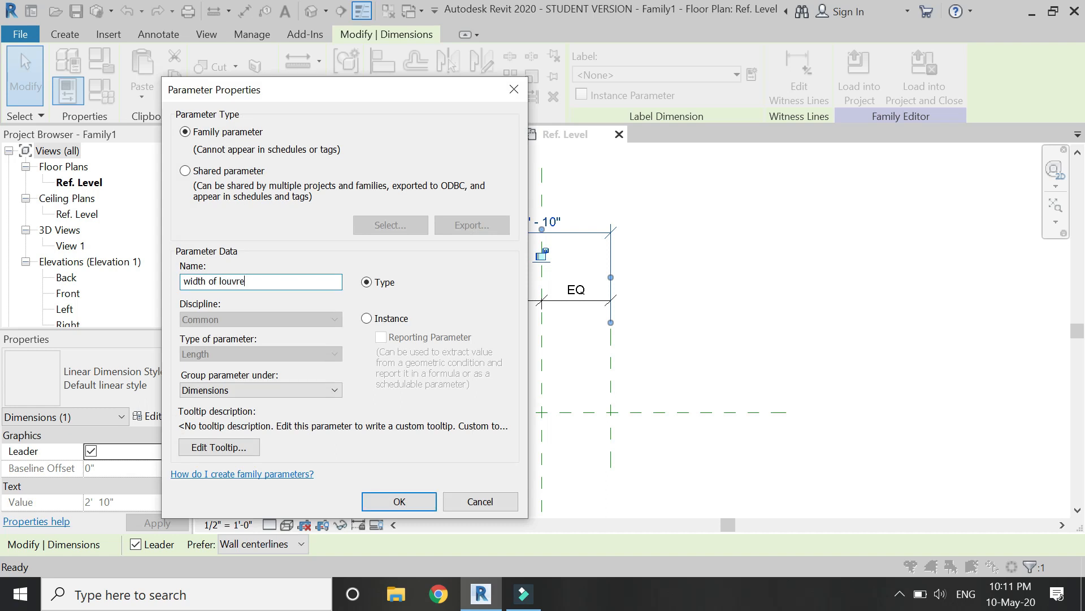
key("Return")
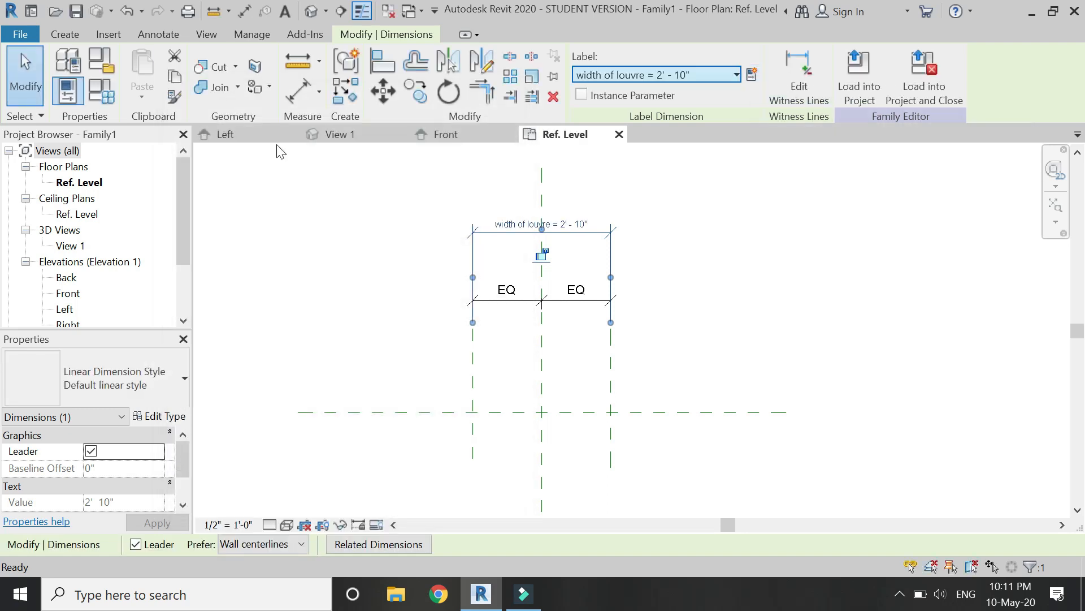
Step: Set the width of louvre parameter to 4' in the family types and apply it
left_click(96, 92)
left_click(237, 236)
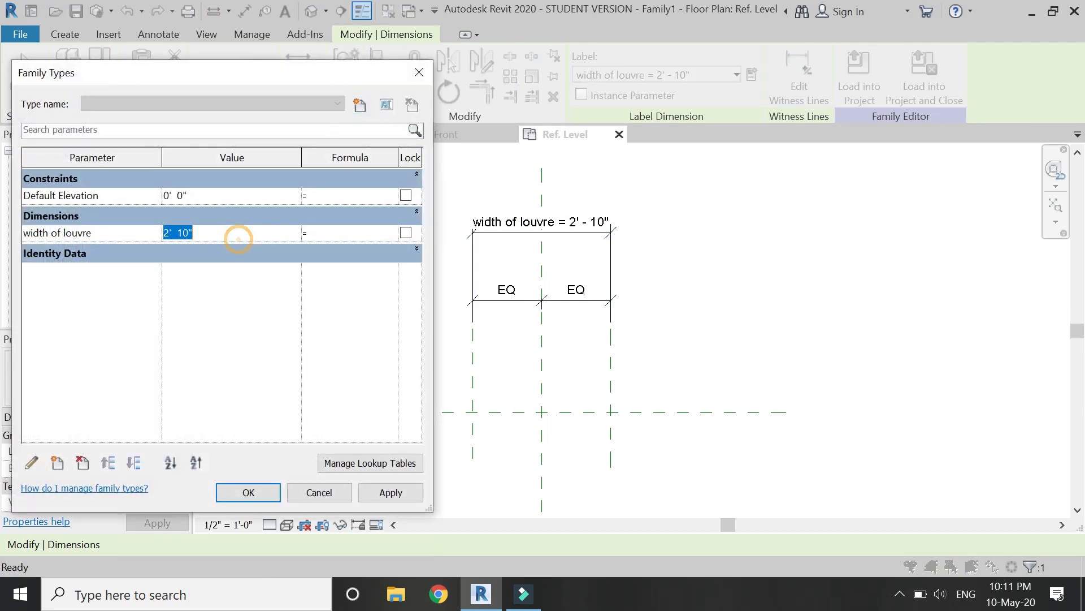
type("4")
key("Tab")
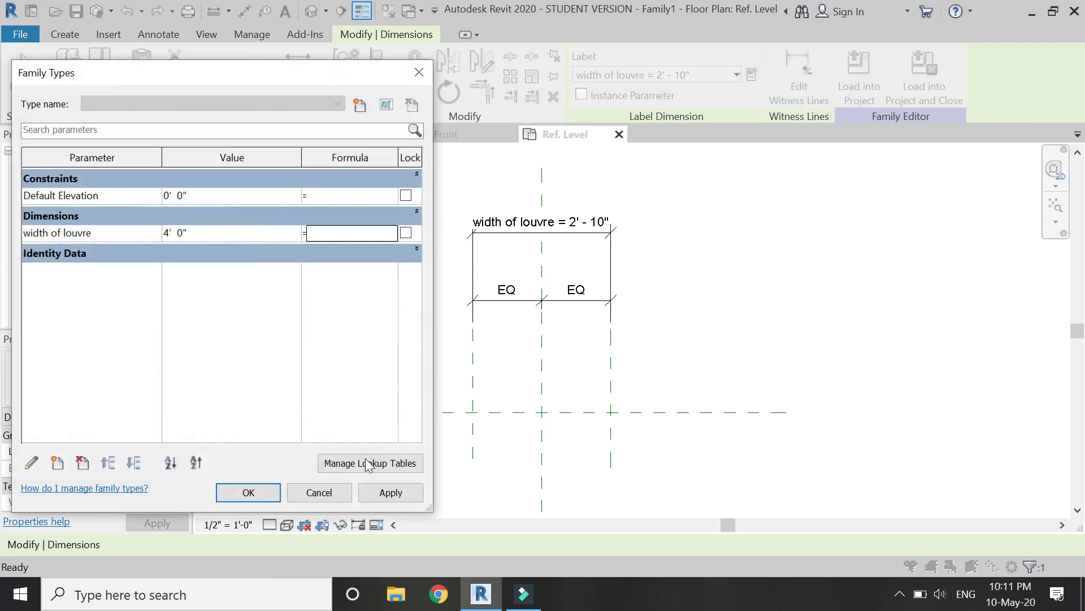
left_click(386, 492)
left_click(266, 492)
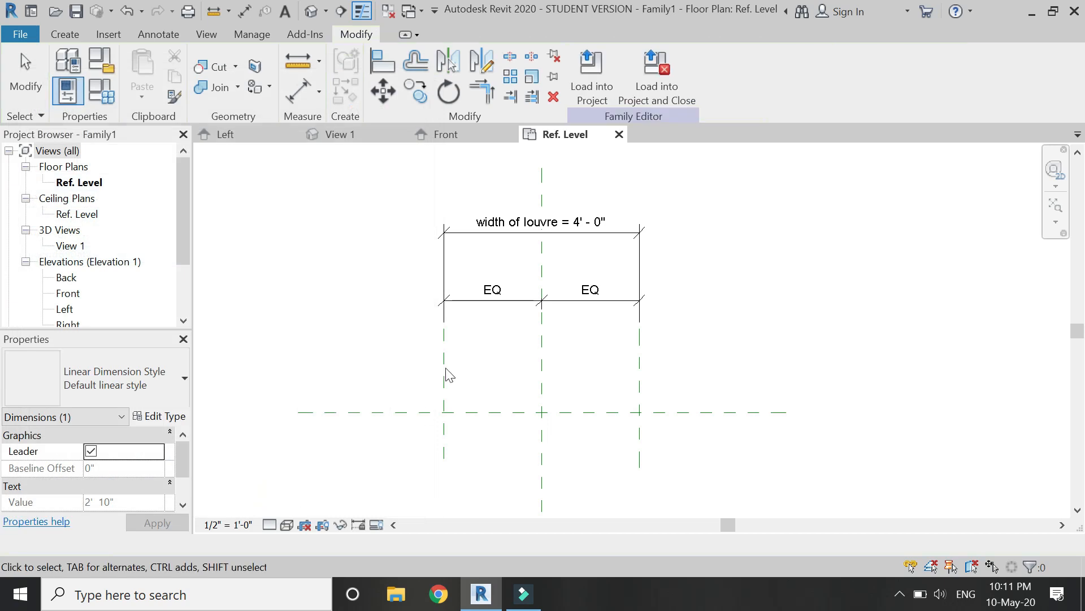
Step: In the Left elevation, draw a horizontal reference plane about 1' 3" above the reference level, crossing the vertical centre plane
key("ctrl+Tab")
scroll(593, 414, "up", 3)
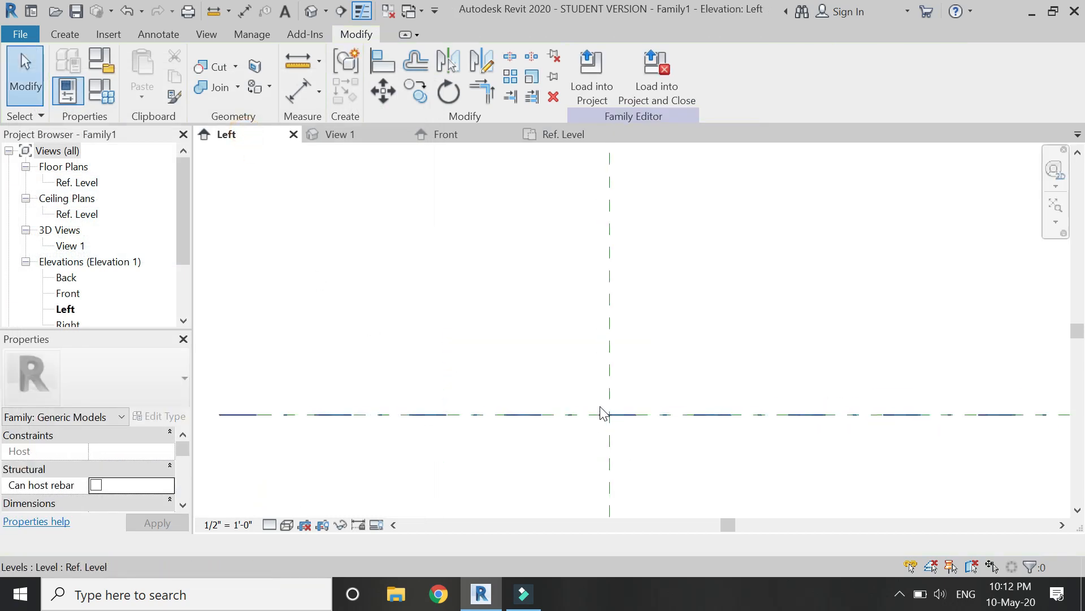
key("r")
key("p")
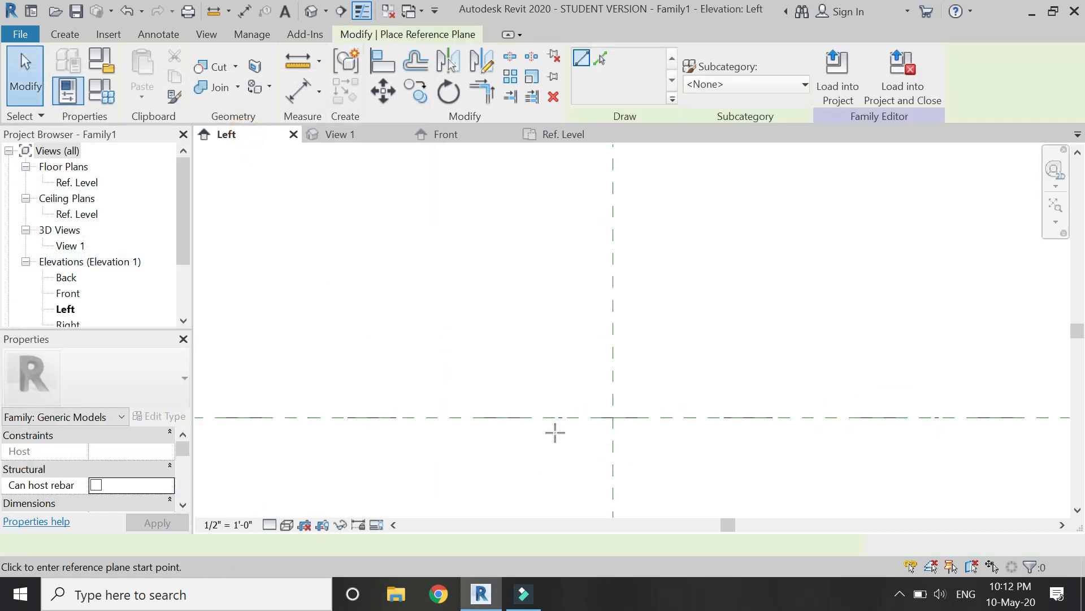
left_click(294, 341)
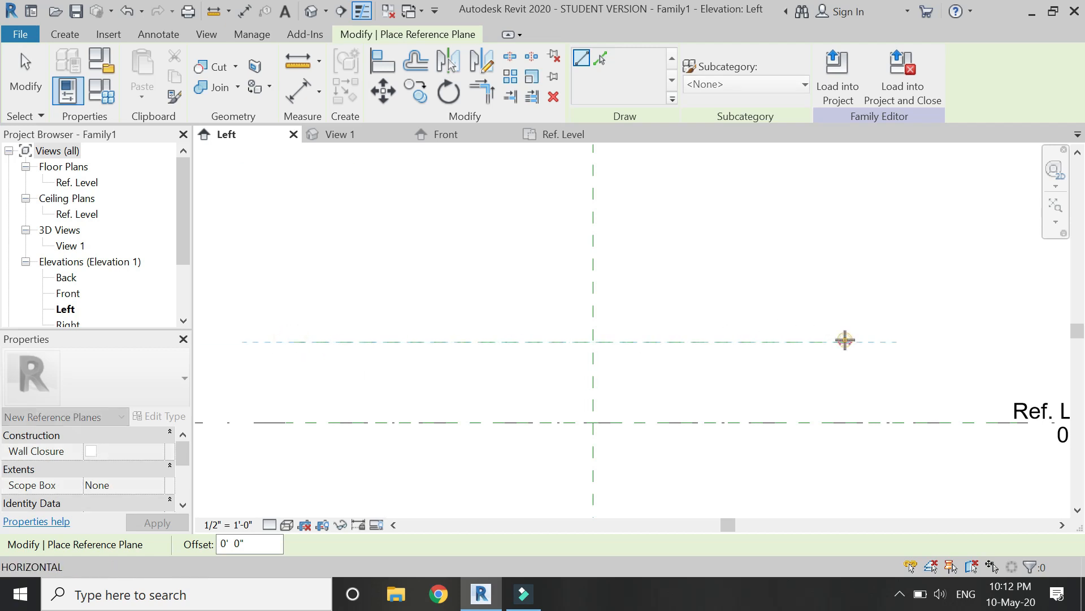
left_click(845, 342)
Step: Add an aligned dimension between the new horizontal reference plane and the reference level
left_click(298, 91)
left_click(463, 342)
left_click(462, 418)
left_click(376, 441)
key("Escape")
key("Escape")
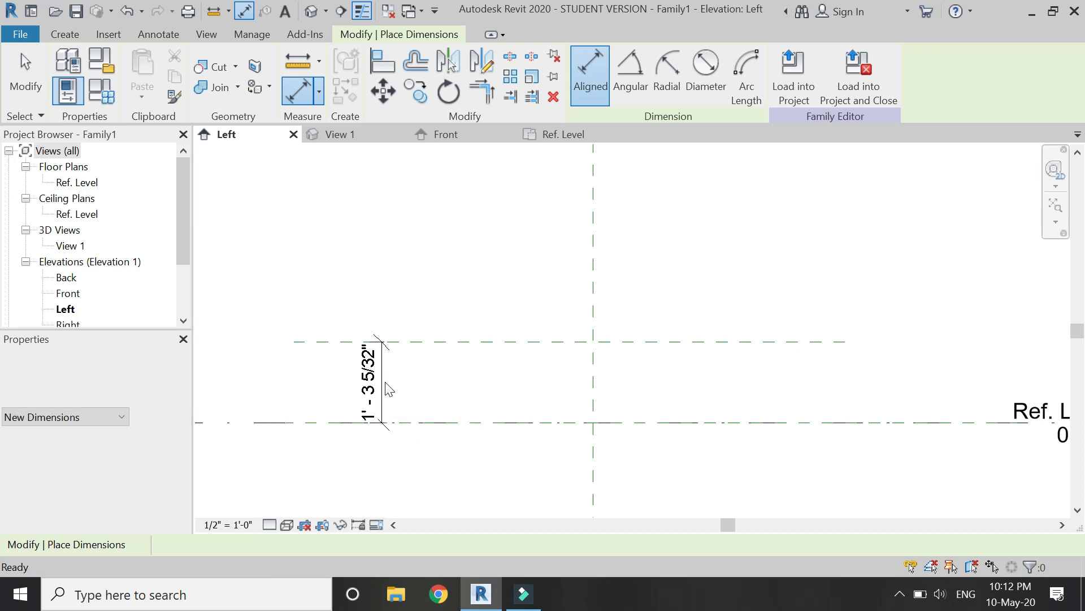
Step: Label the vertical dimension with a new type family parameter named "height of louvre", grouped under Dimensions
left_click(382, 383)
left_click(751, 74)
type("height of")
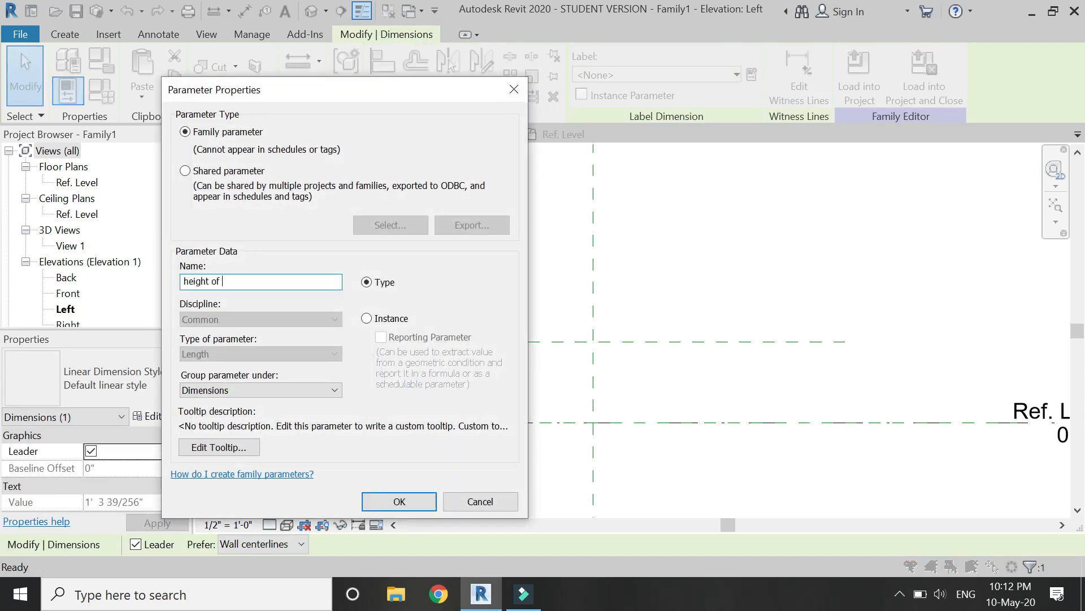
type(" louvre")
key("Return")
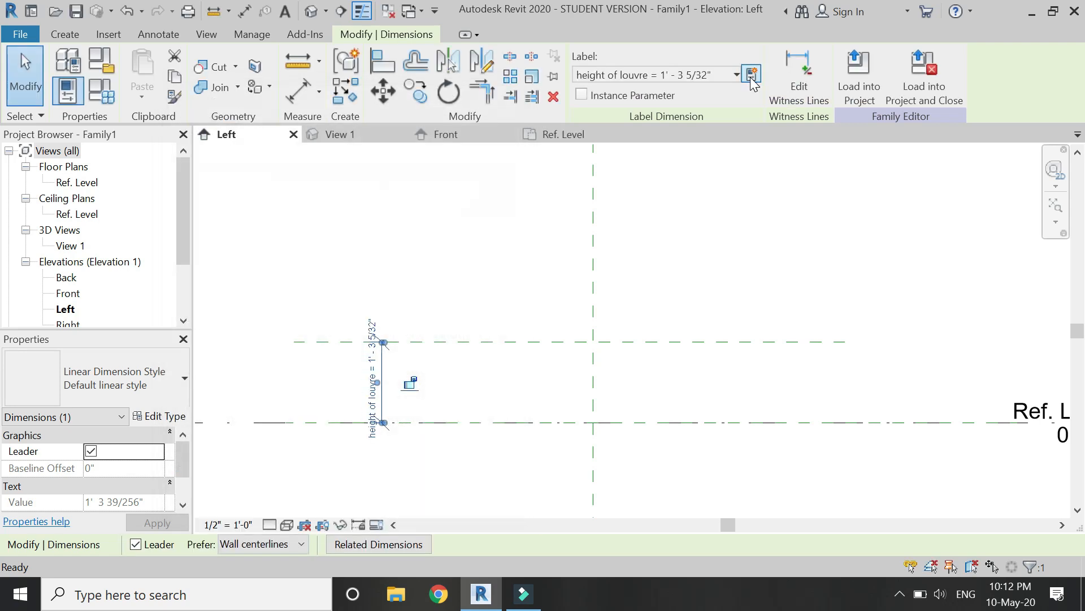
Step: Set the height of louvre parameter to 1' in the family types and apply it
left_click(97, 93)
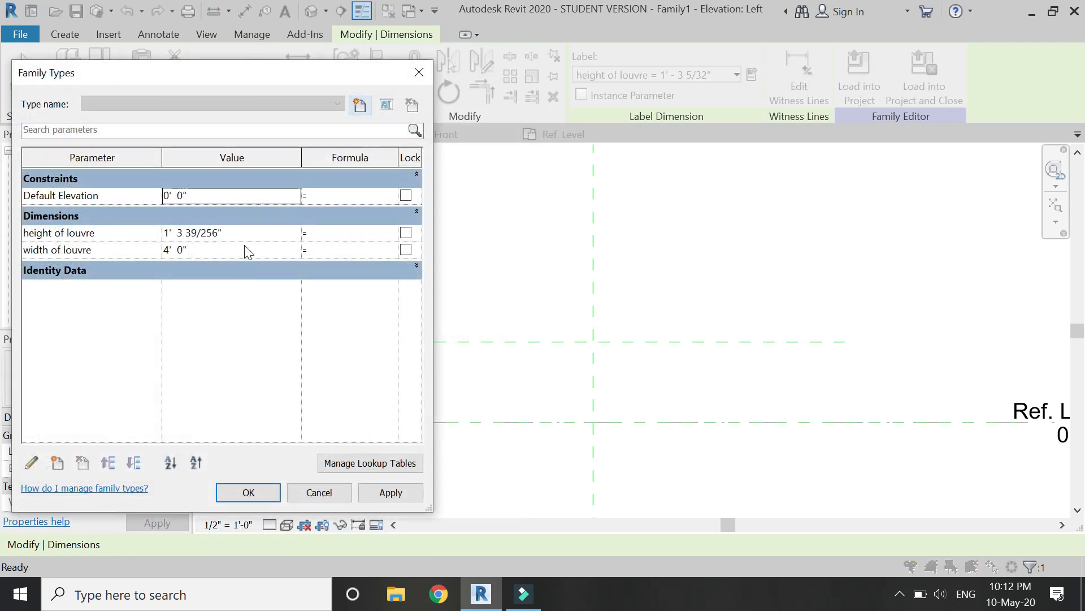
left_click(247, 237)
type("1")
key("Tab")
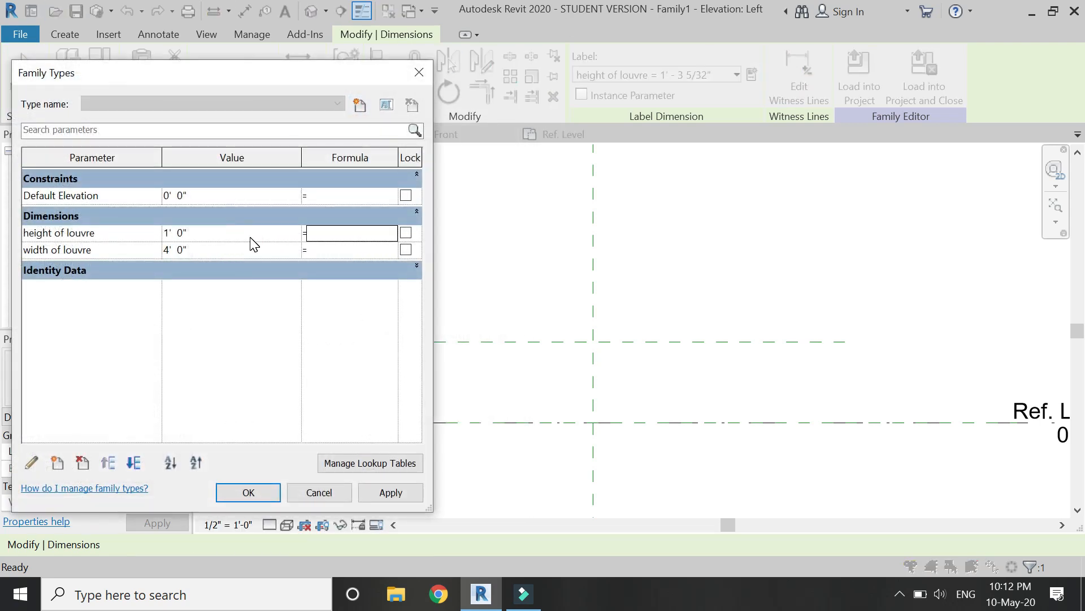
left_click(385, 491)
left_click(254, 492)
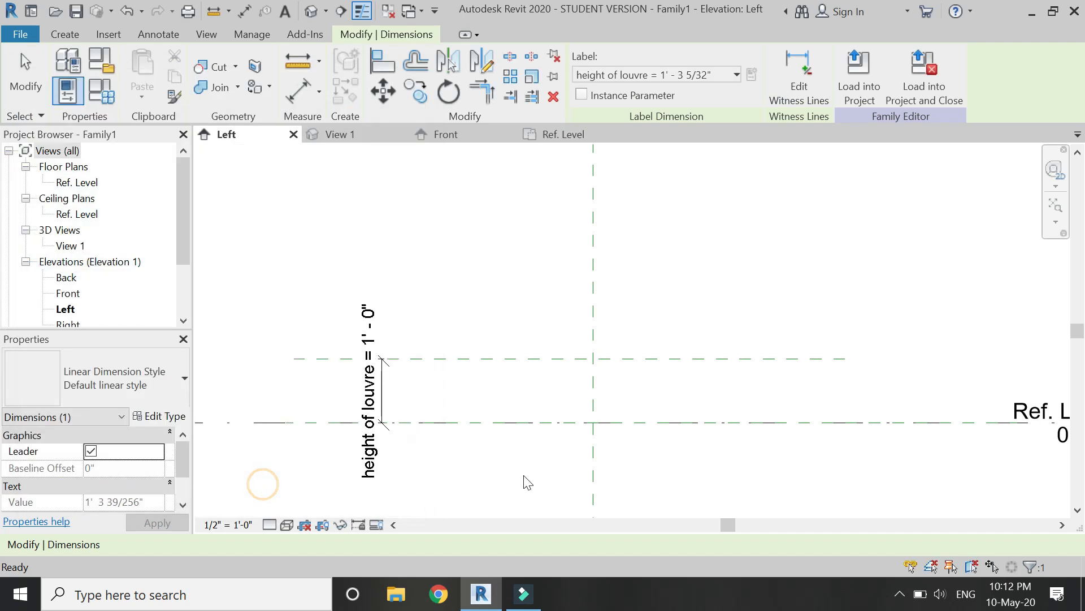
Step: Change the Left elevation's view scale to 3" = 1'-0"
scroll(617, 435, "up", 2)
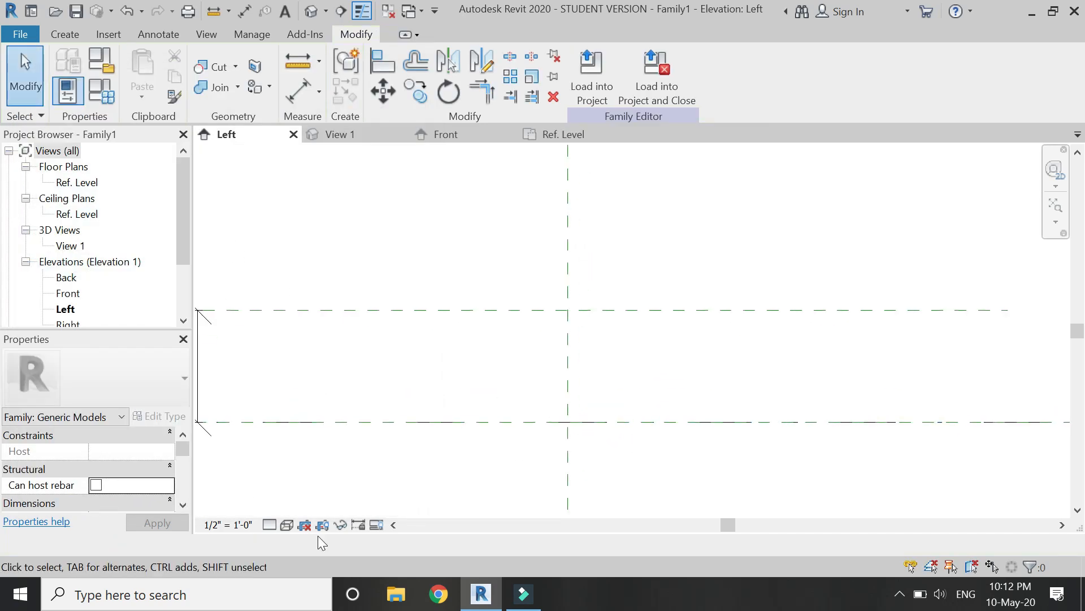
left_click(225, 525)
left_click(243, 69)
Step: Draw a second horizontal reference plane about 2 1/2" below the upper louvre height plane
key("r")
key("p")
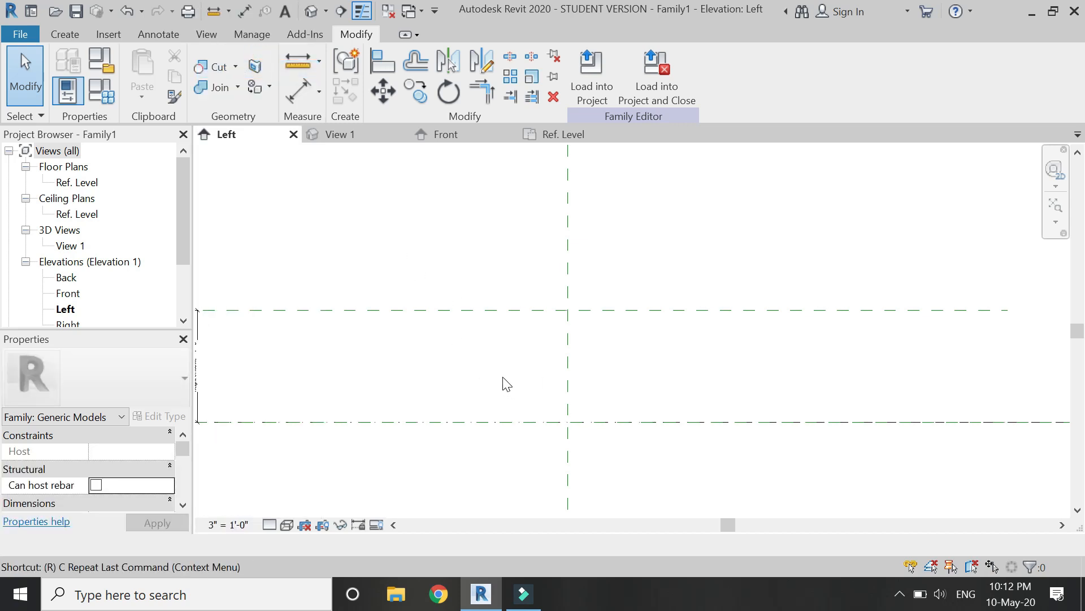
left_click(350, 332)
left_click(886, 334)
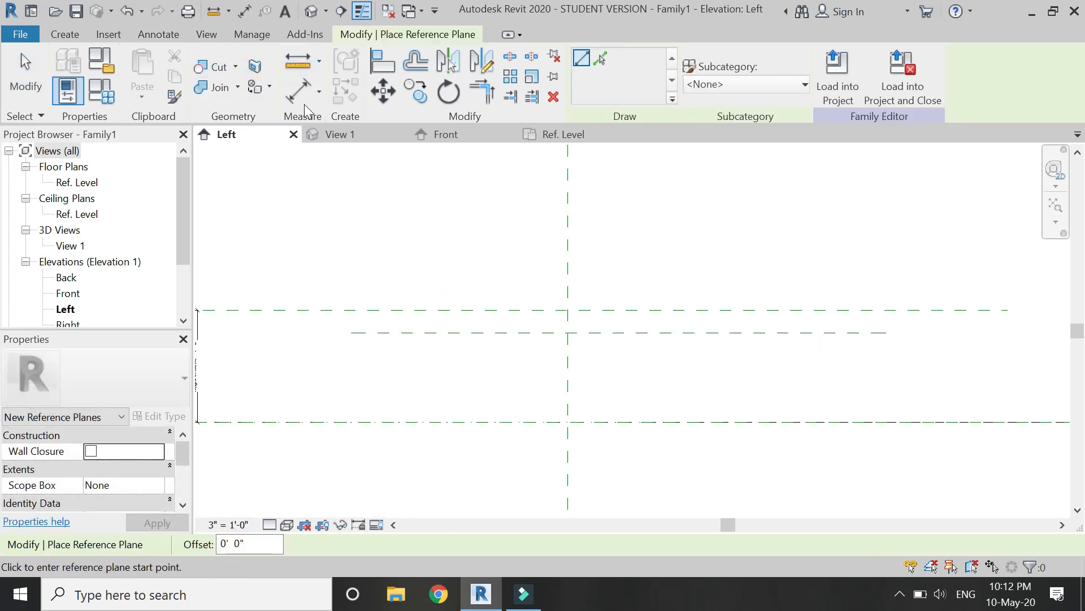
Step: Add an aligned dimension between the upper louvre height plane and the reference plane just below it
key("d")
key("i")
left_click(460, 310)
left_click(455, 333)
left_click(411, 444)
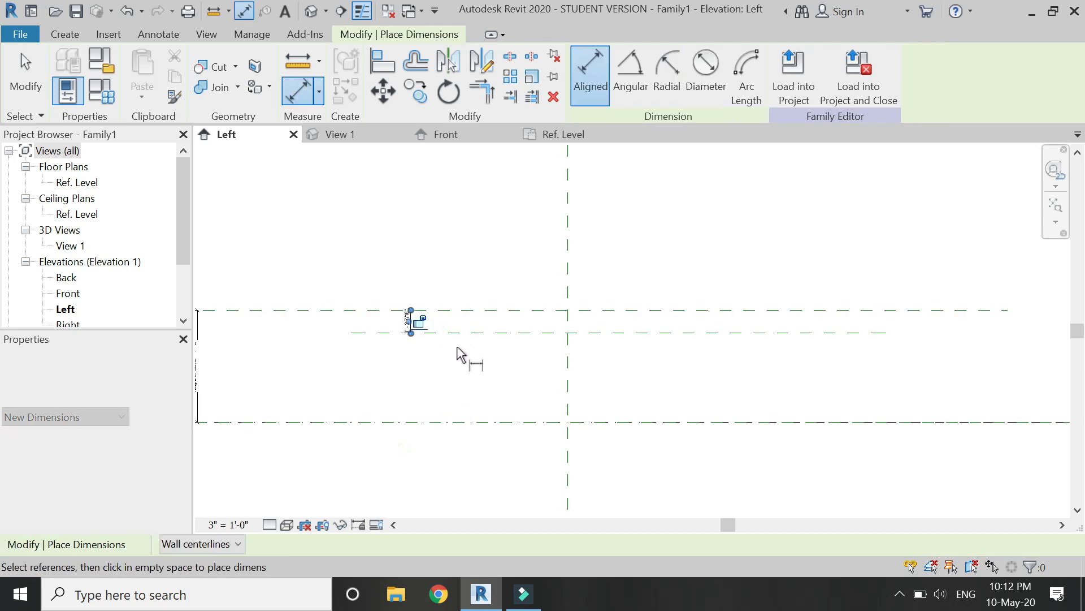
scroll(417, 316, "up", 2)
key("Escape")
key("Escape")
Step: Set the lower plane's distance from the louvre height plane to 2" and lock that dimension
left_click(448, 364)
left_click(409, 332)
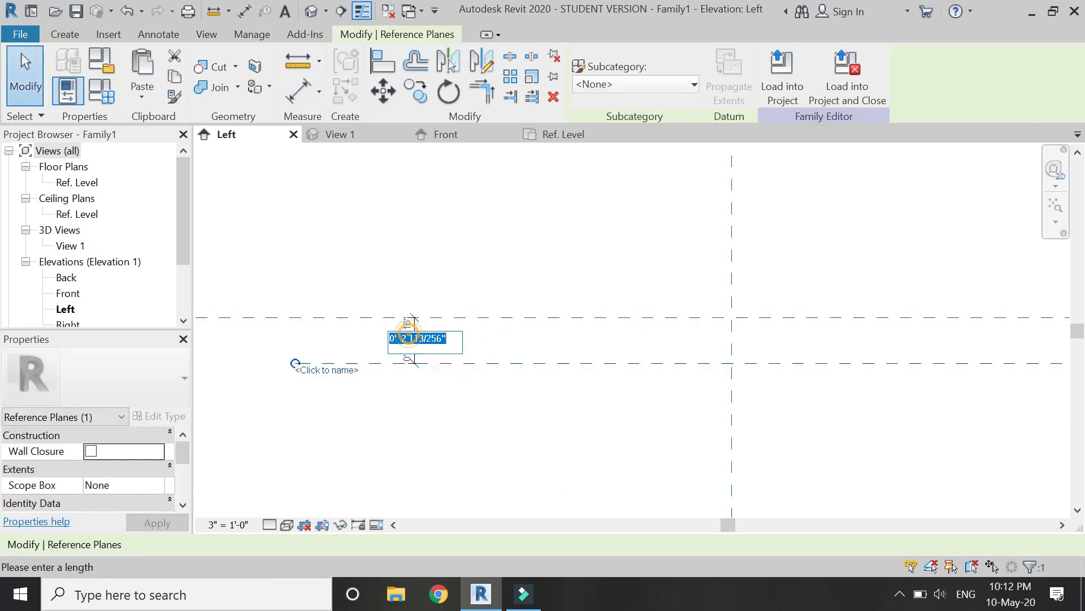
type("2\"")
key("Return")
key("Escape")
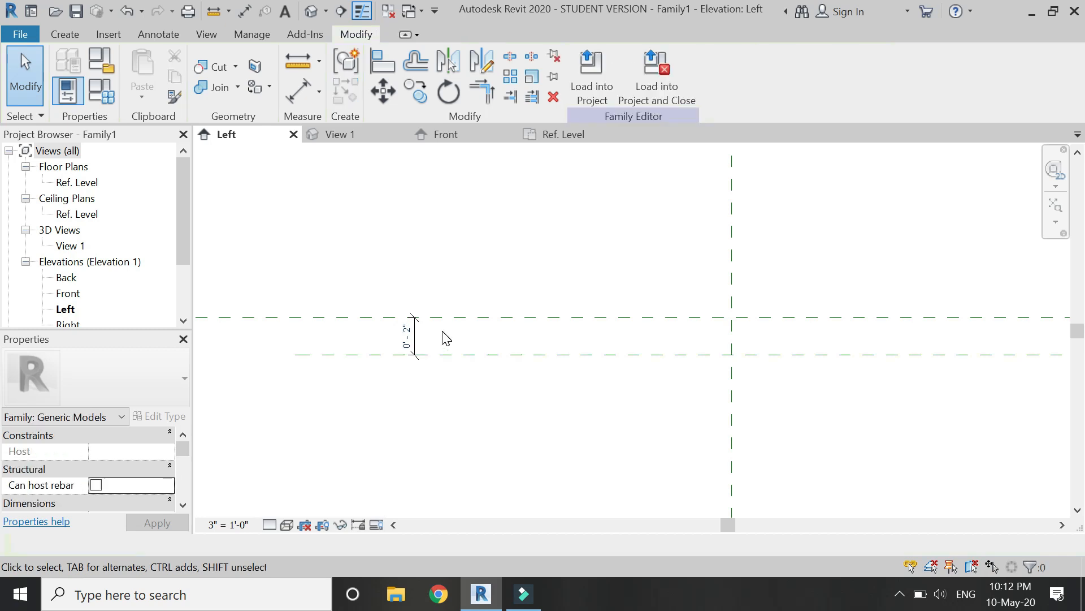
left_click(418, 336)
scroll(438, 305, "down", 3)
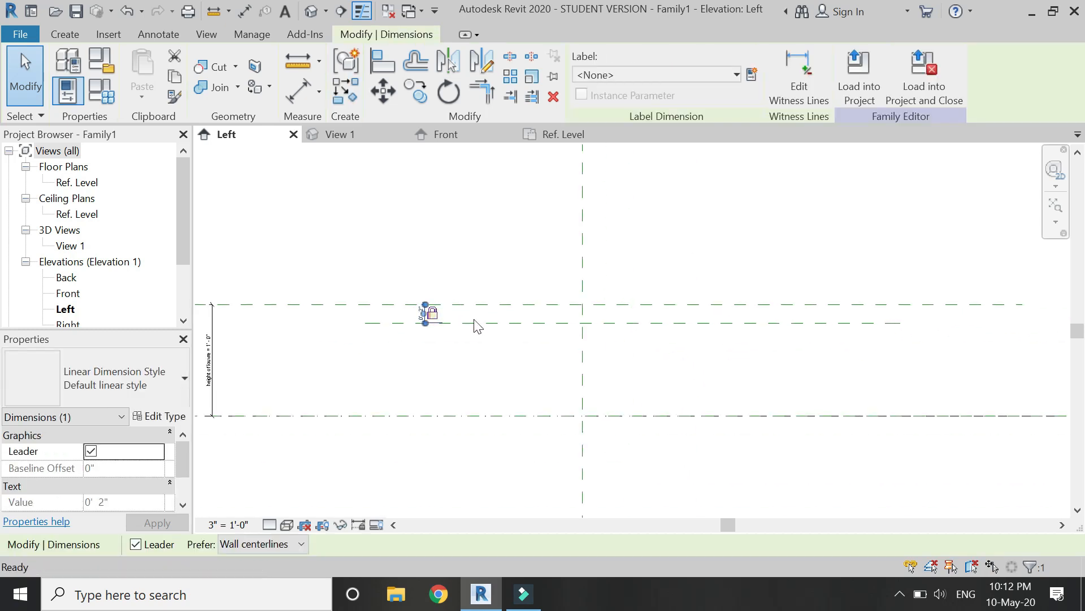
left_click(276, 178)
Step: Draw a reference line about 1' long from the intersection of the centre plane and the 2" offset plane, sloping down-left at 45°
left_click(64, 34)
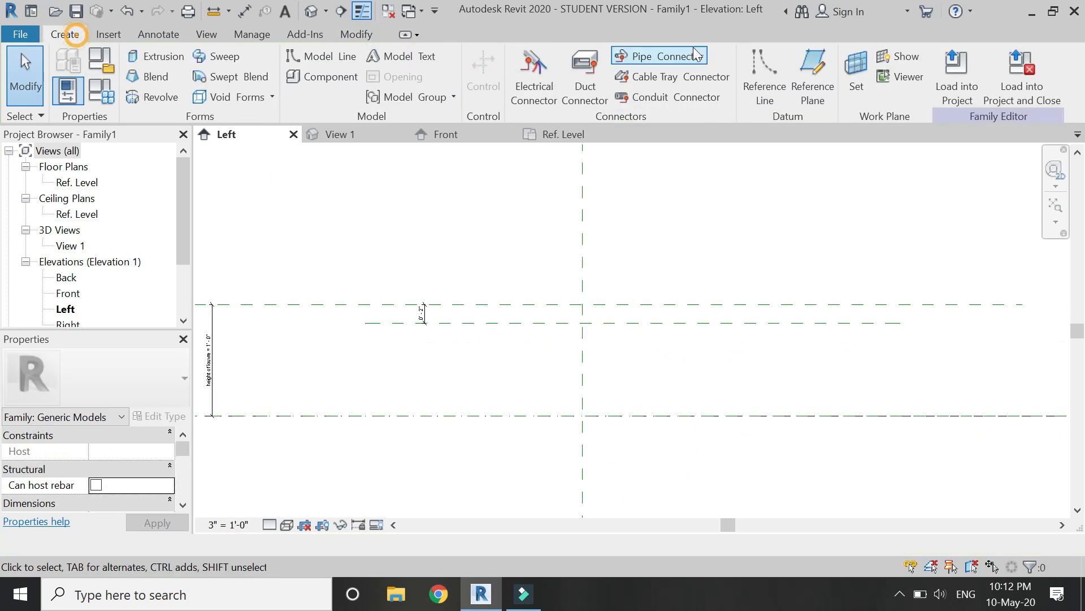
left_click(765, 85)
scroll(599, 334, "up", 2)
left_click(575, 317)
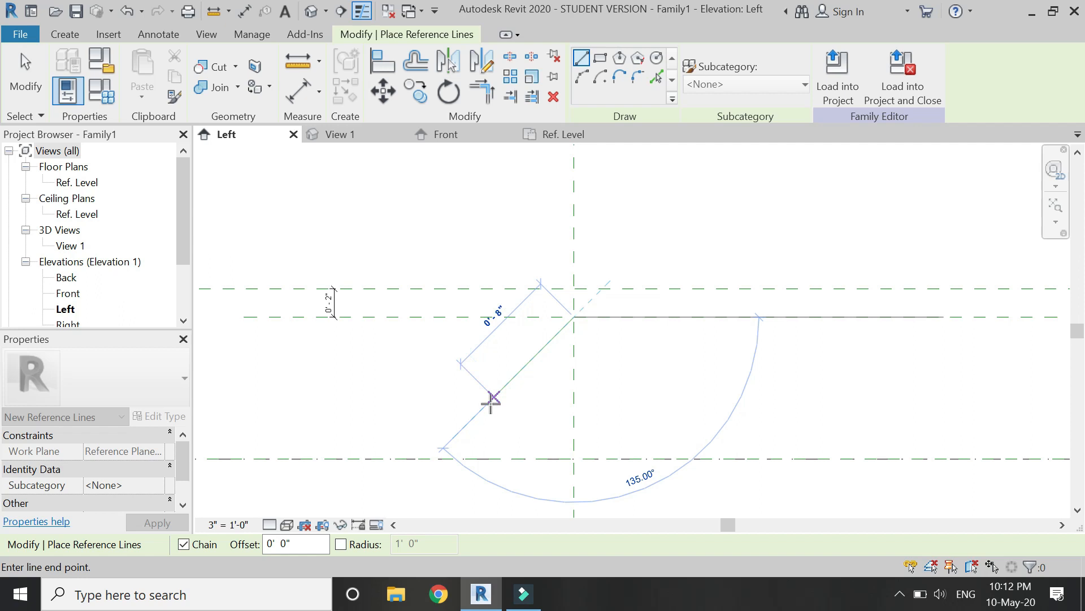
left_click(458, 434)
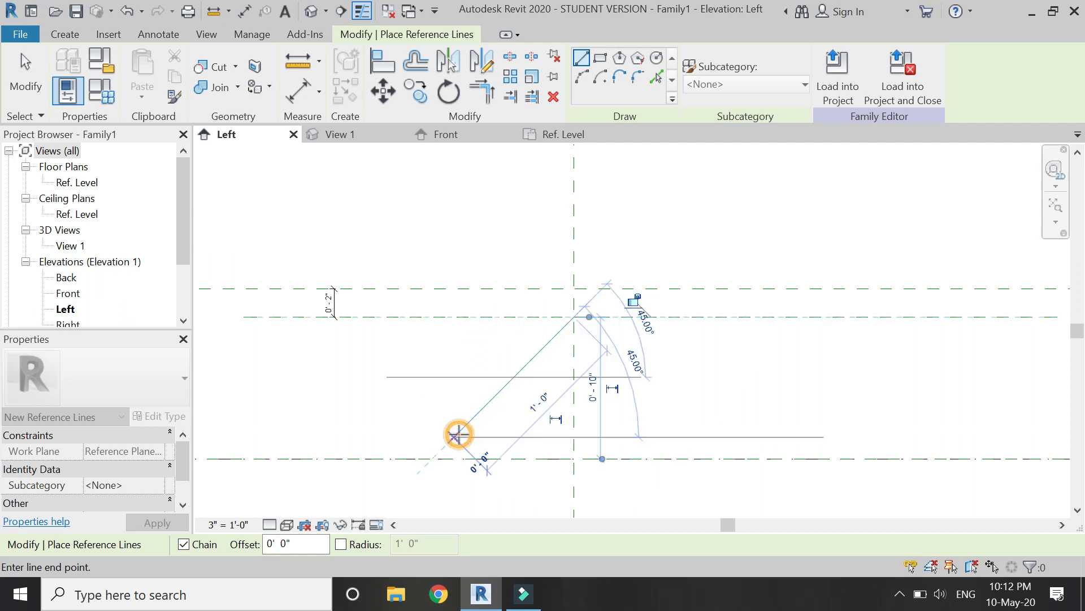
key("Escape")
key("Escape")
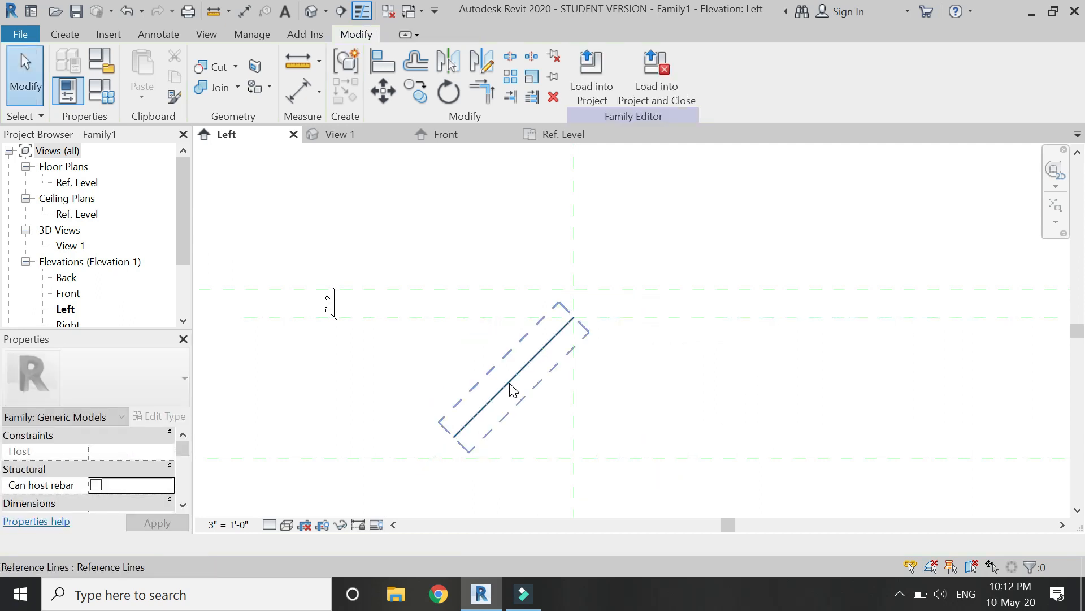
Step: Align the reference line's upper endpoint to the 2" offset horizontal plane and lock the alignment
left_click(383, 61)
scroll(568, 288, "up", 4)
left_click(626, 353)
scroll(588, 361, "up", 3)
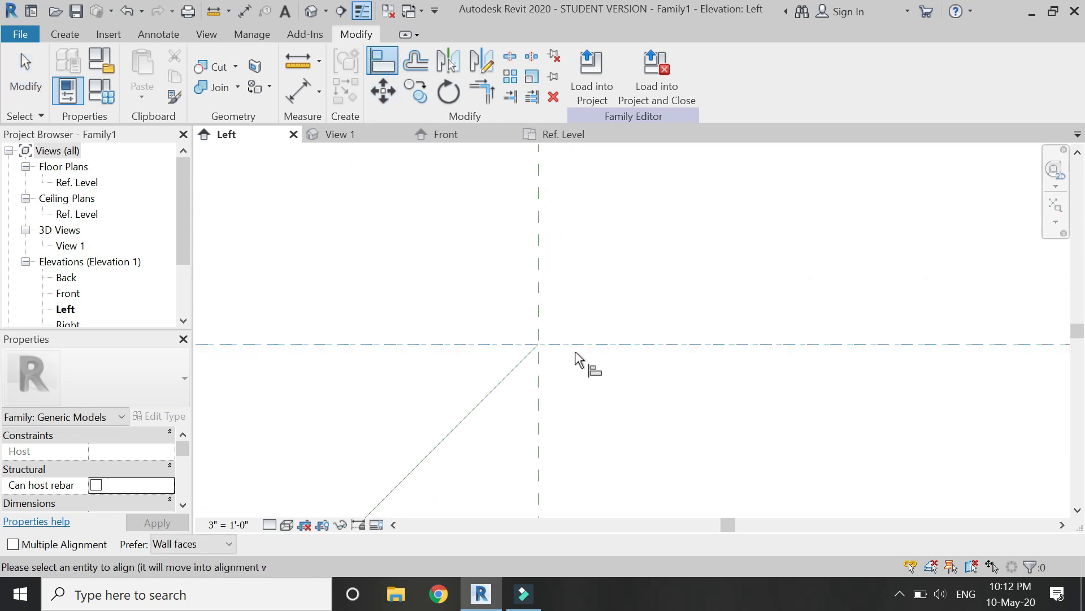
left_click(538, 346)
left_click(649, 327)
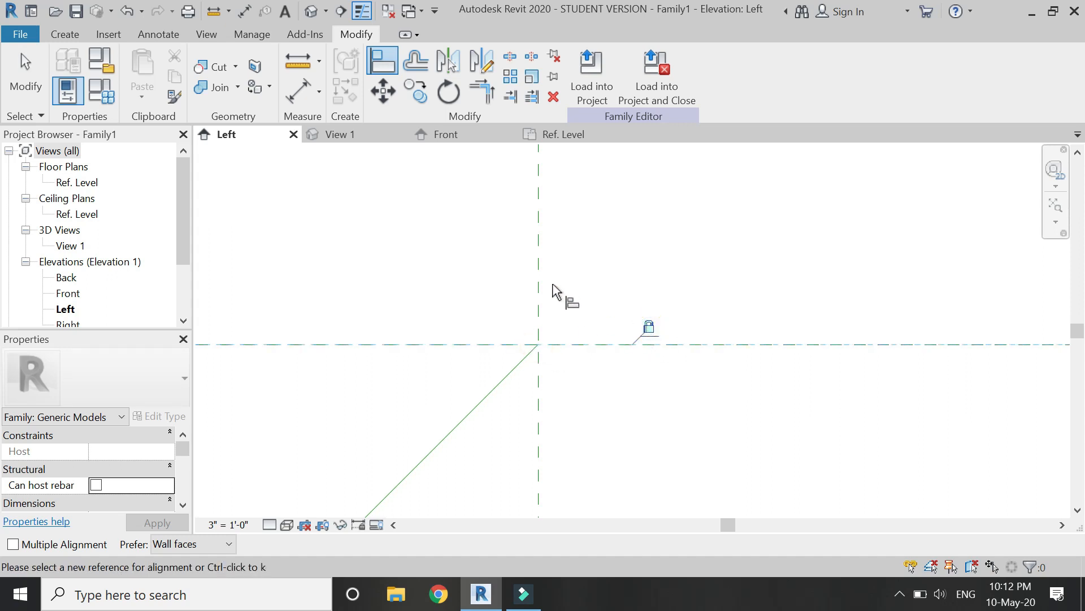
Step: Align the reference line's upper endpoint to the vertical centre plane and lock the alignment
left_click(540, 272)
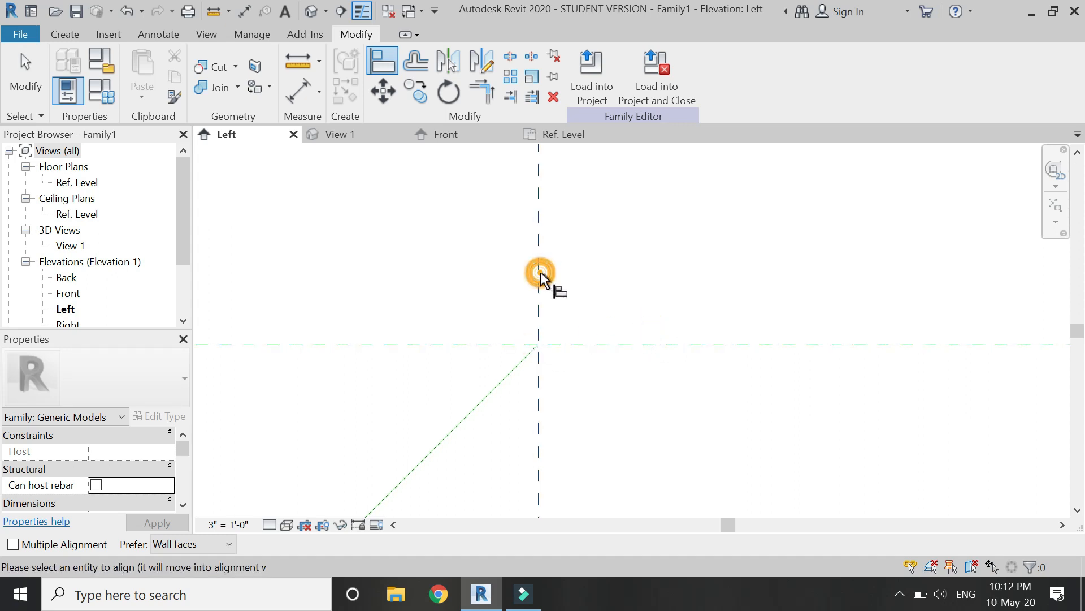
left_click(538, 346)
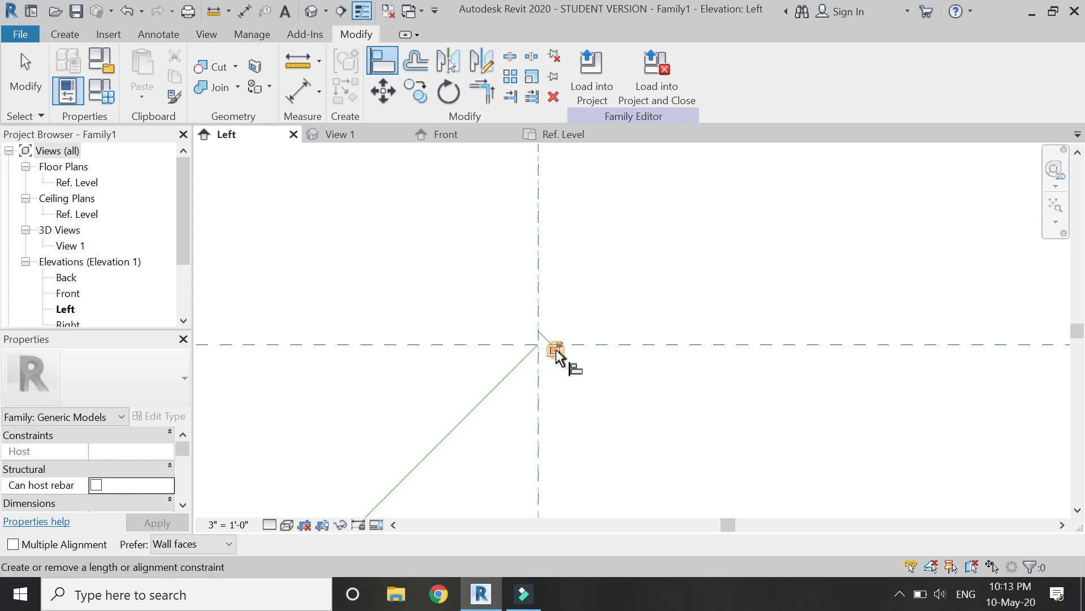
scroll(597, 283, "down", 3)
scroll(601, 290, "down", 1)
key("Escape")
key("Escape")
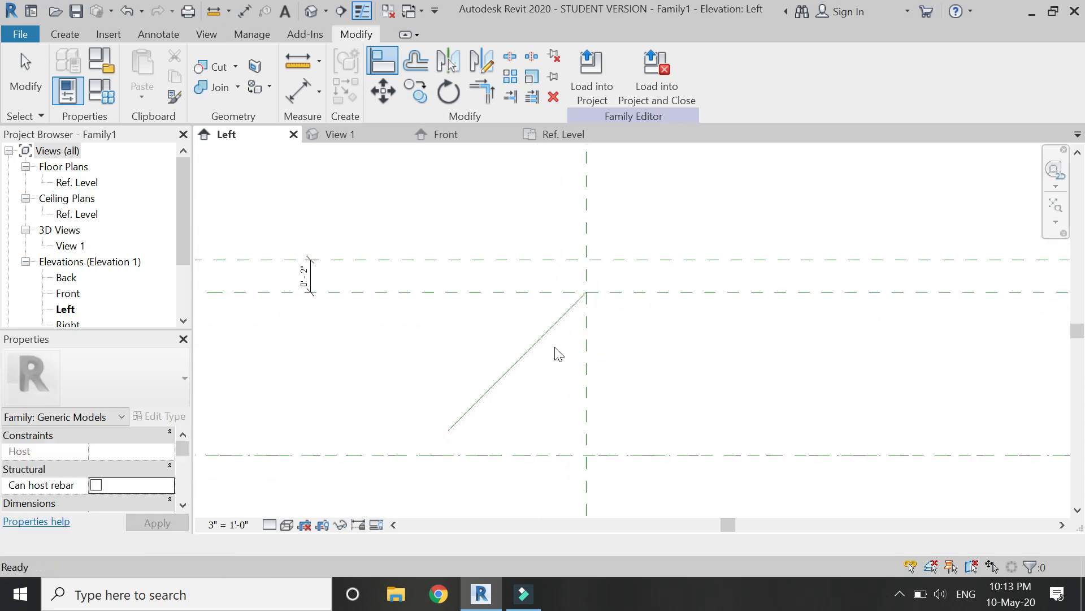
Step: Make the sloping reference line's temporary length dimension permanent
left_click(546, 346)
left_click(538, 340)
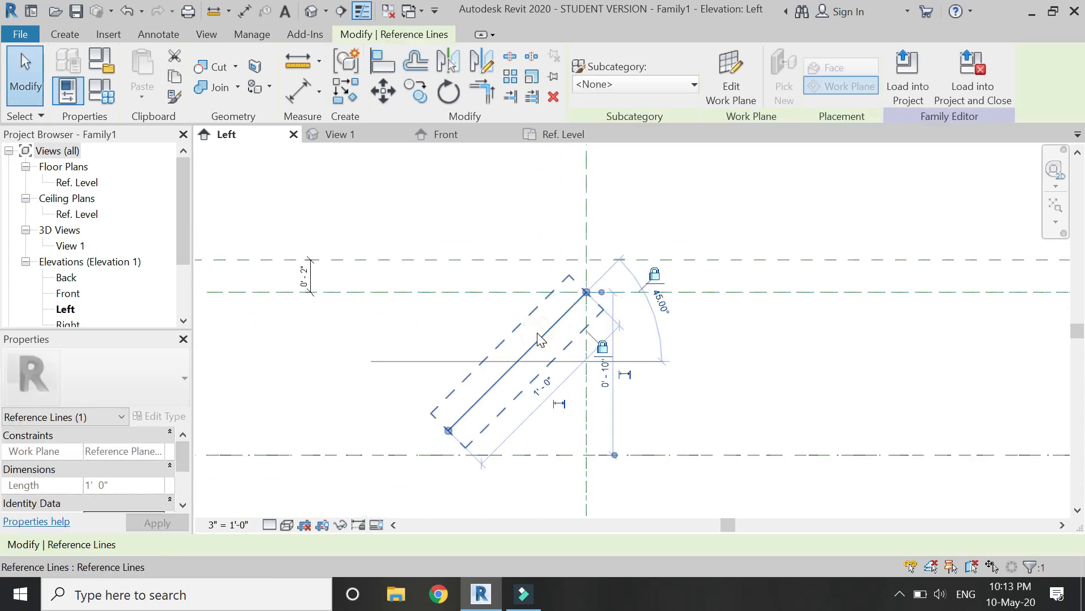
left_click(561, 404)
key("Escape")
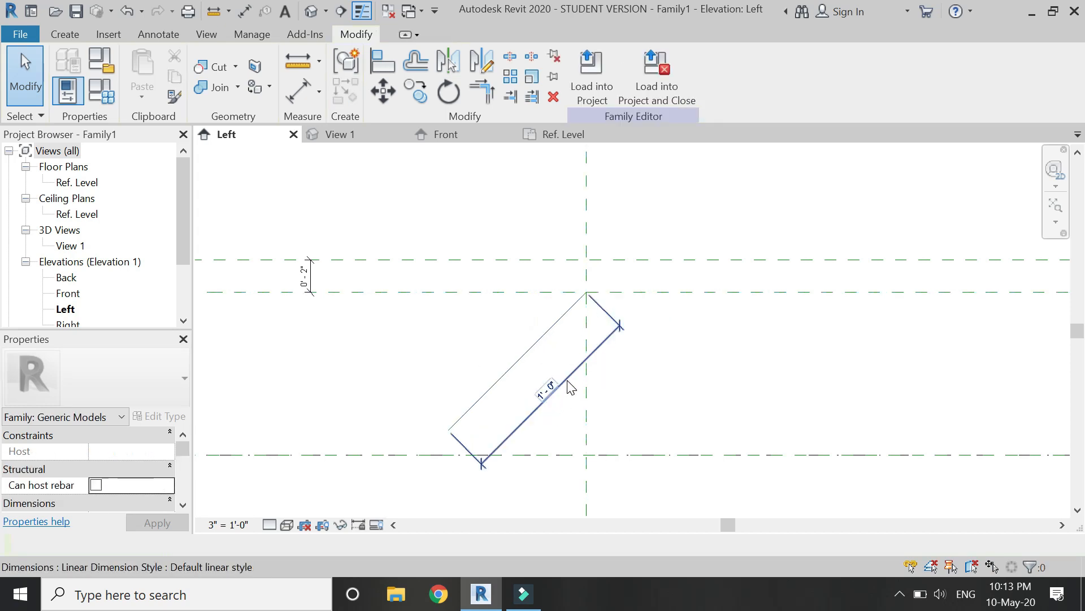
Step: Label the sloping line's length dimension with a new type family parameter named "height of glass", grouped under Dimensions
left_click(567, 385)
left_click(755, 81)
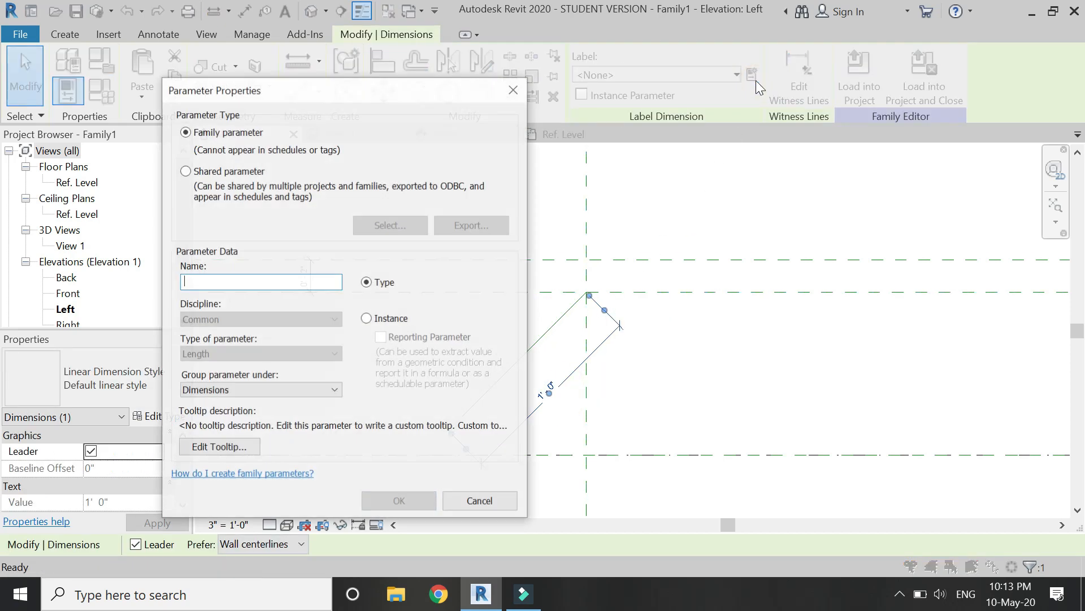
type("hei")
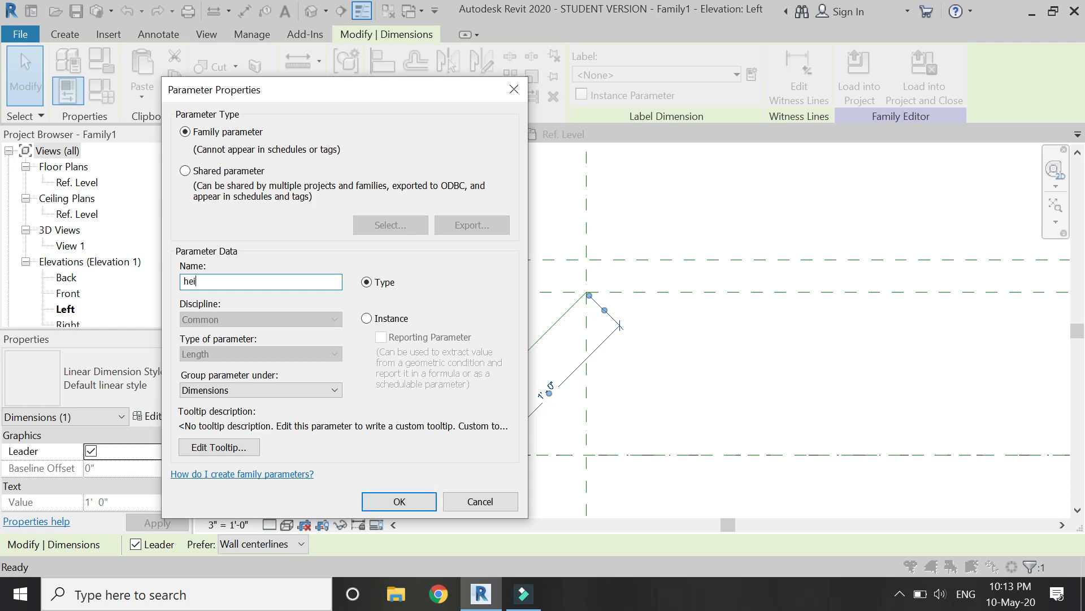
type("ght of glass")
key("Return")
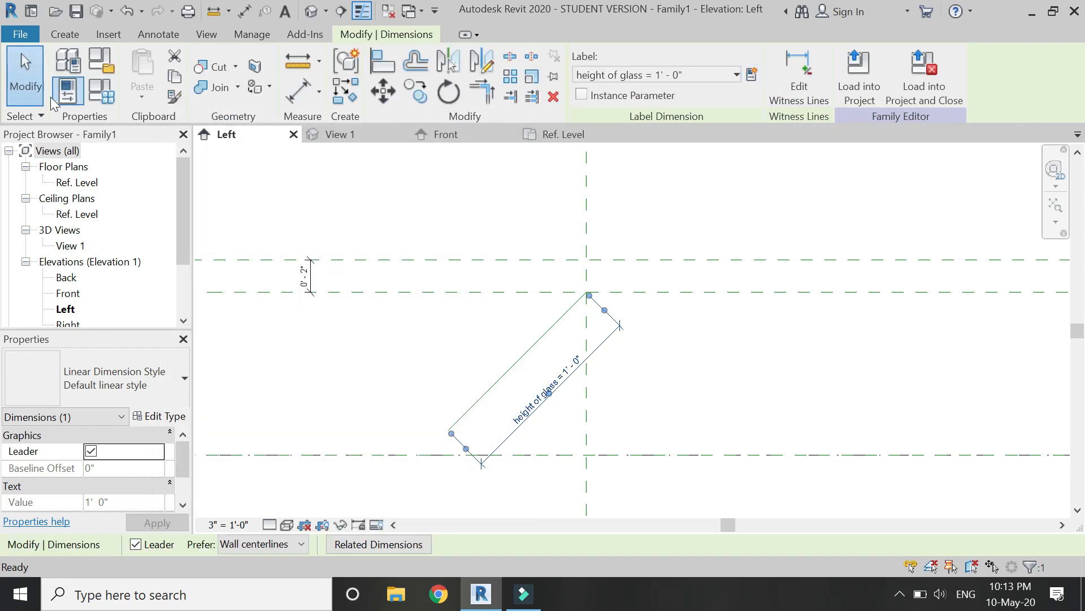
Step: In the family types, widen the formula column, give height of glass the formula "height of louvre - 2"" and apply it
left_click(90, 93)
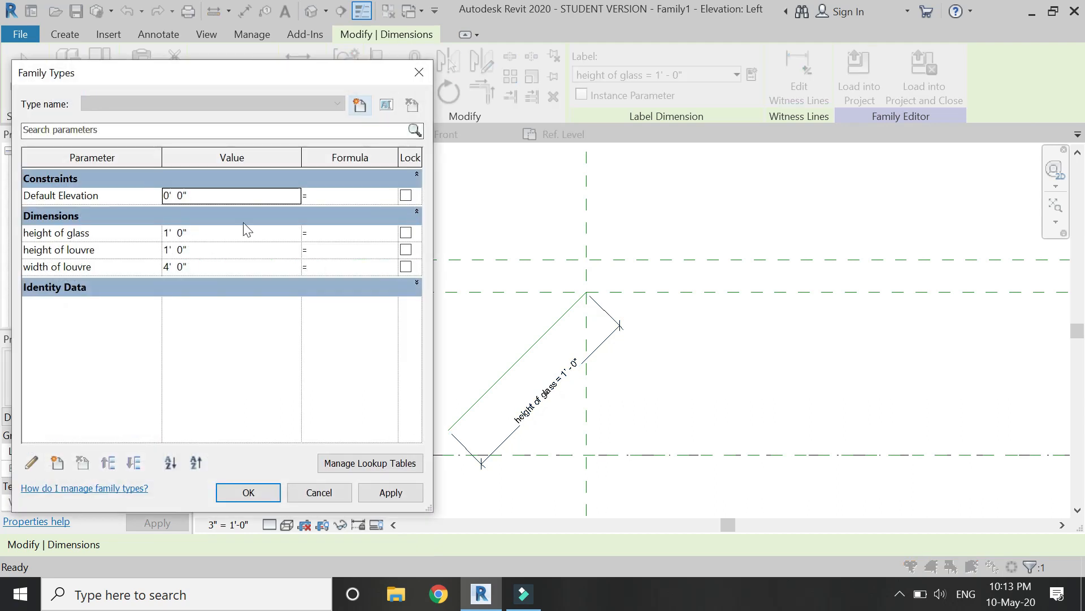
left_click_drag(302, 158, 205, 161)
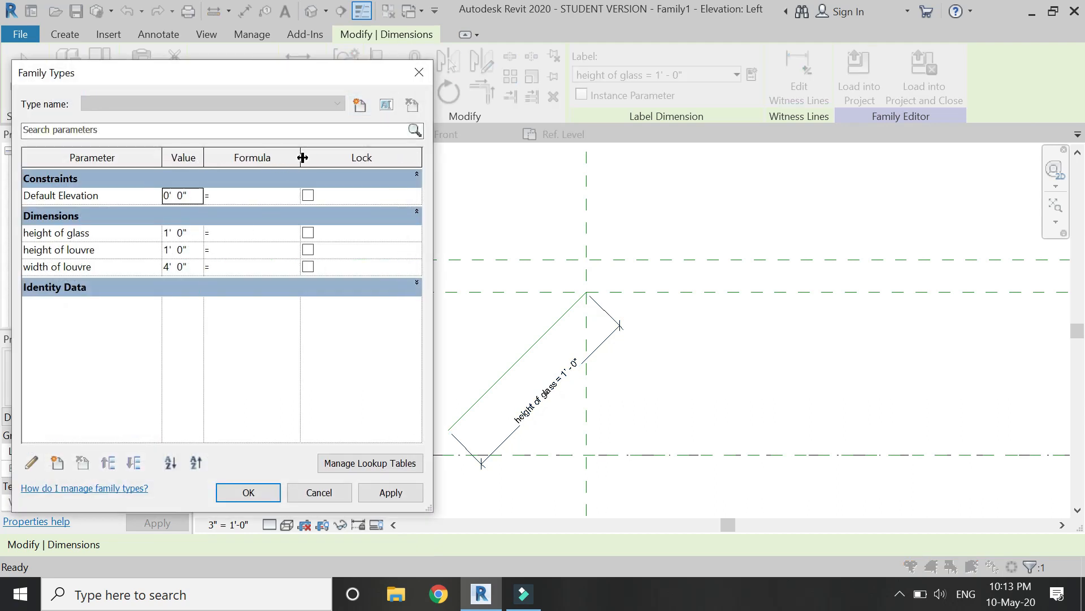
left_click_drag(302, 158, 390, 159)
left_click(111, 249)
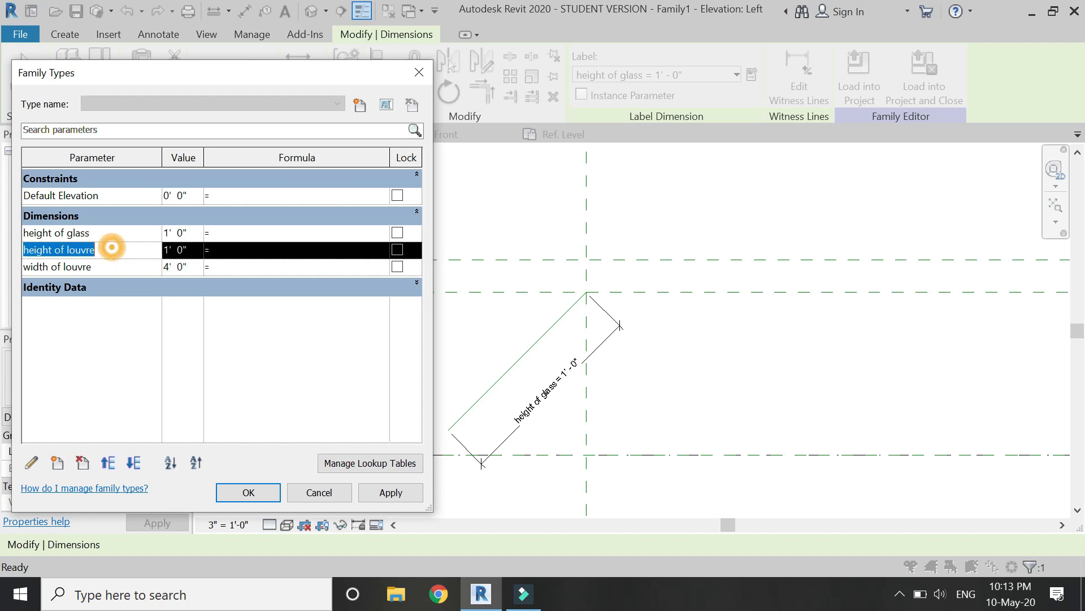
left_click(224, 232)
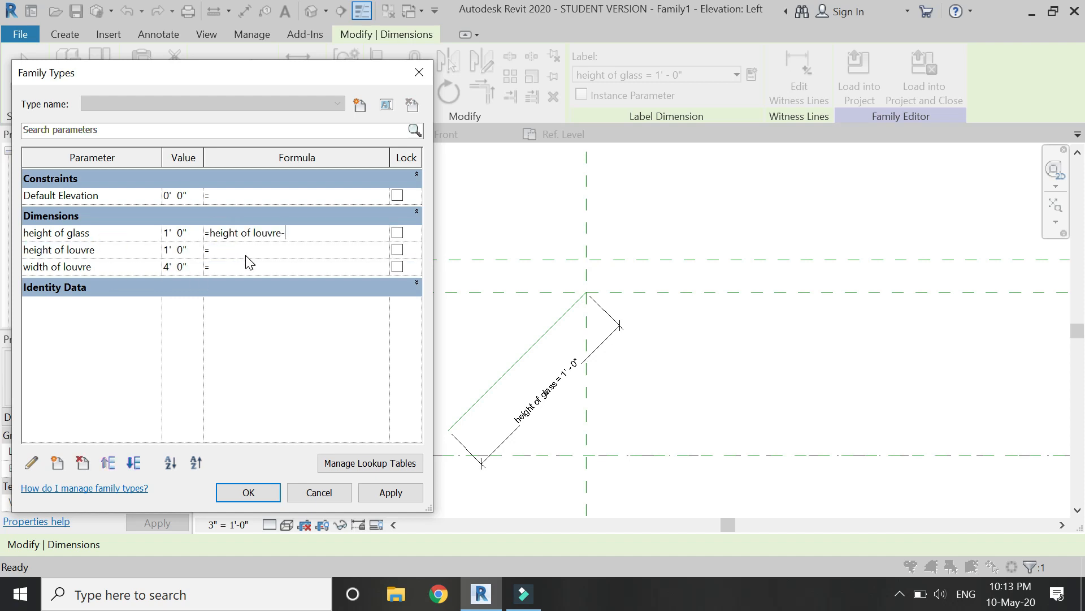
type("2\"")
key("Return")
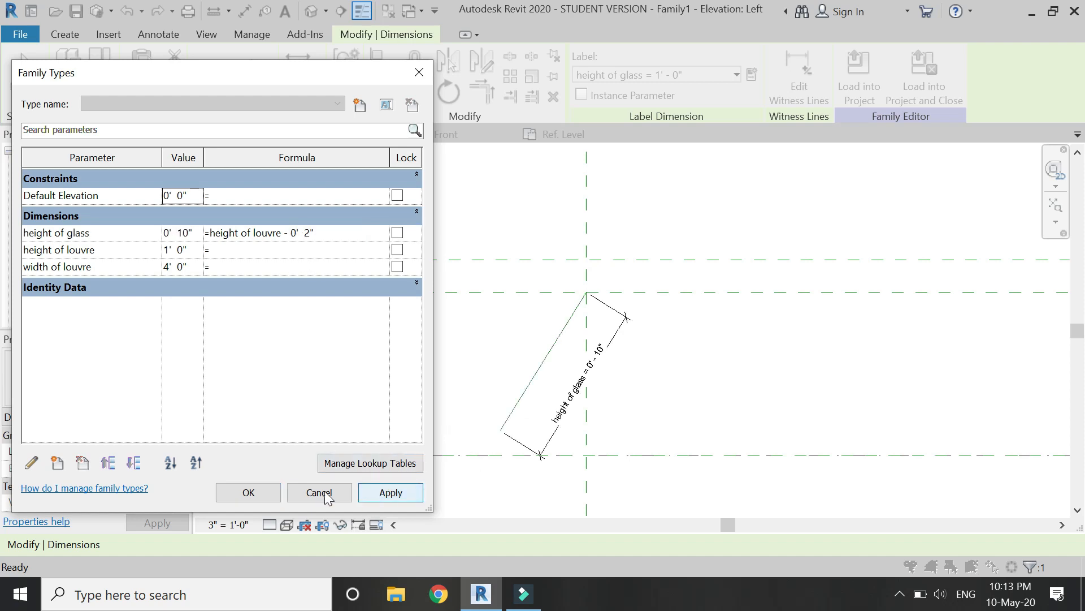
Step: Close the family types and add an angular dimension between the sloping reference line and the vertical centre plane
left_click(260, 492)
left_click(261, 169)
left_click(321, 96)
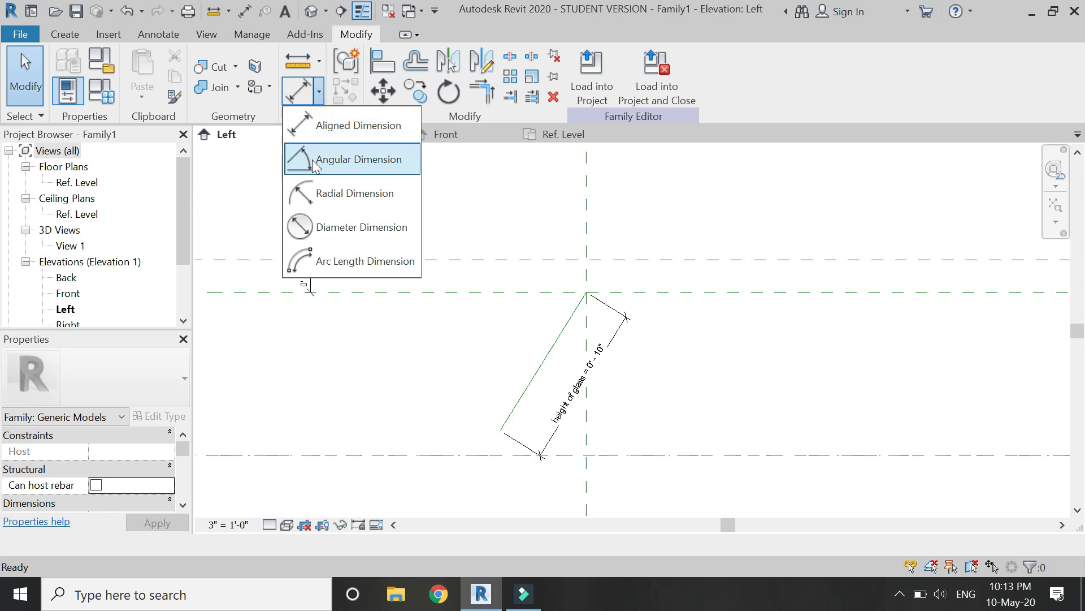
left_click(340, 160)
scroll(554, 348, "up", 3)
left_click(616, 341)
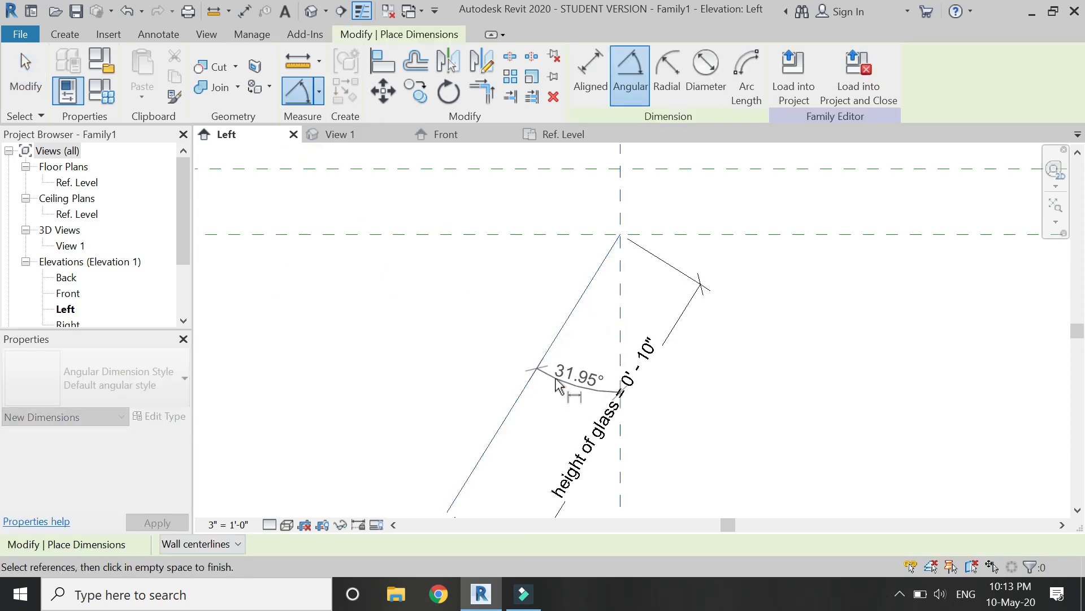
left_click(538, 368)
Step: Label the angular dimension with a new family parameter named "angle"
key("Escape")
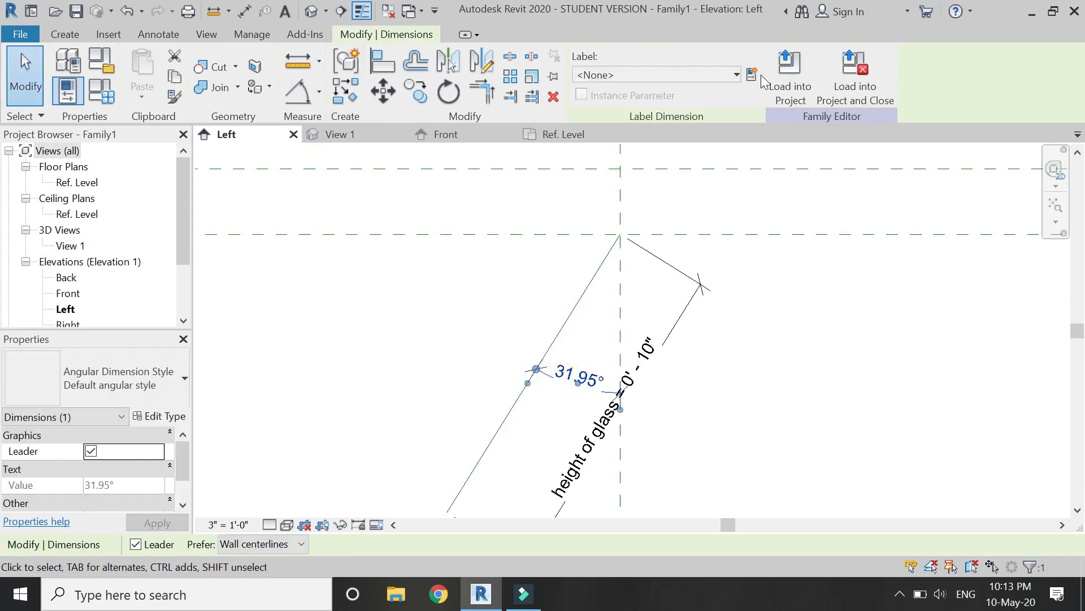
left_click(752, 75)
type("angle")
key("Return")
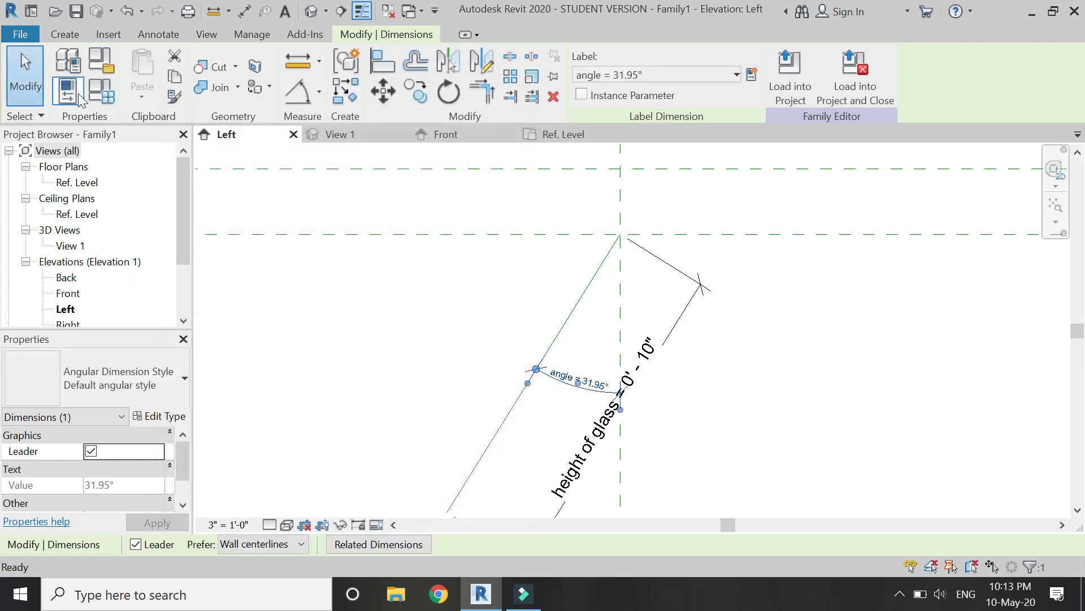
Step: Set the angle parameter to 45° in the family types and apply it
left_click(68, 91)
left_click(197, 234)
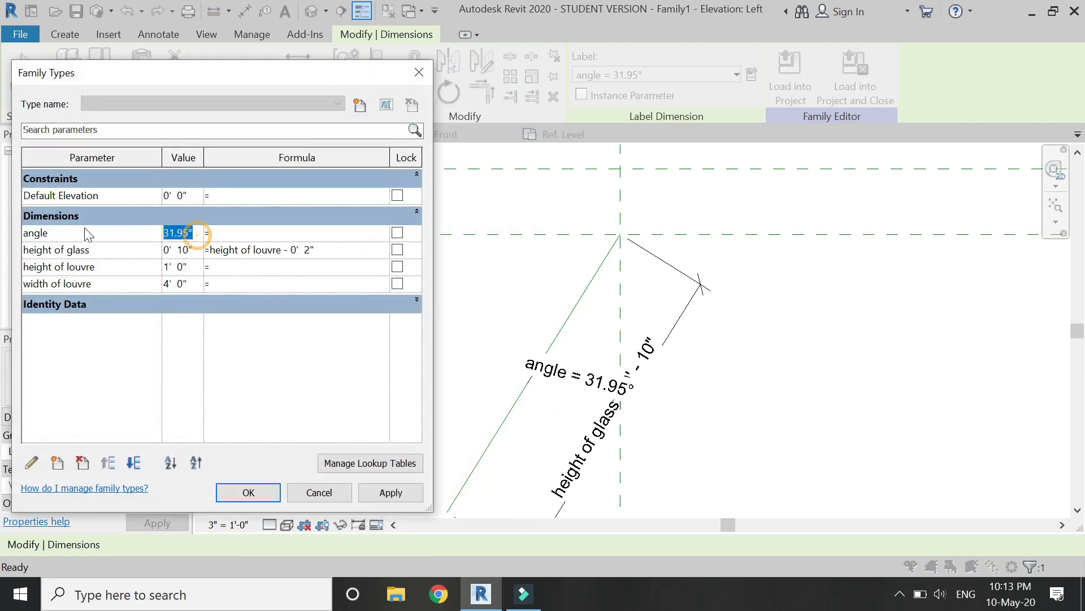
type("45")
key("Tab")
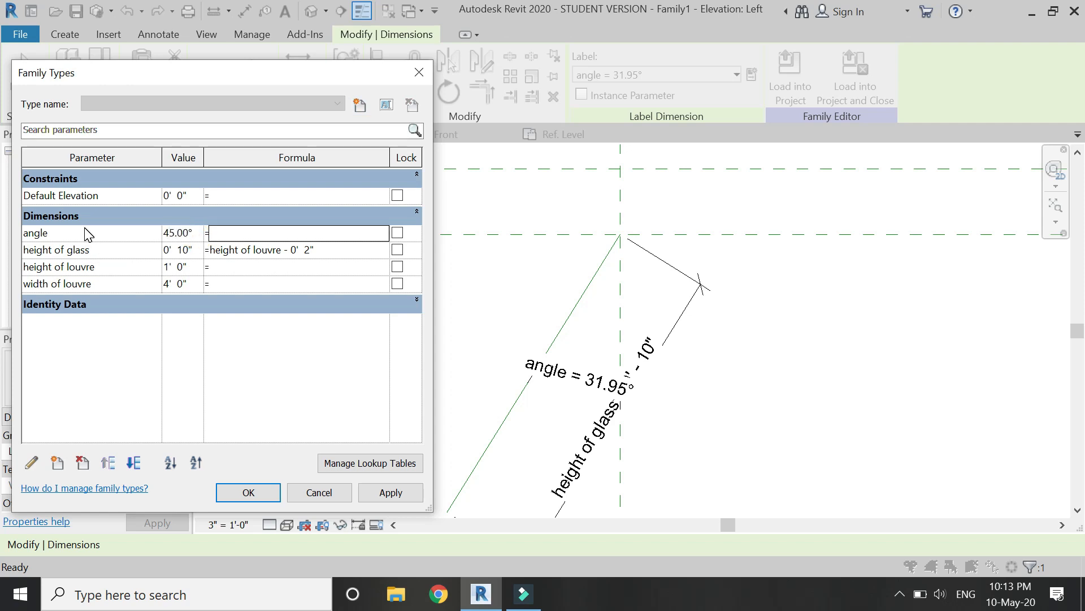
left_click(368, 492)
left_click(244, 492)
Step: Draw two vertical reference planes, one on each side of the centre plane and about 3" from it
left_click(480, 219)
left_click(552, 219)
left_click(552, 500)
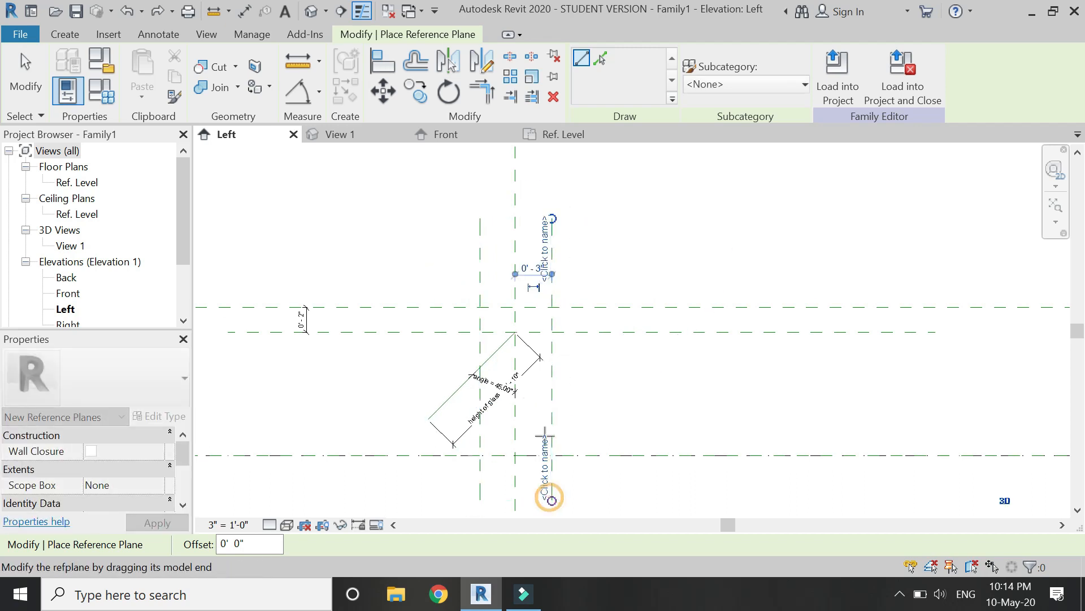
Step: Place a continuous aligned dimension across the three vertical planes above the louvre and make its segments equal
left_click(319, 92)
left_click(356, 121)
left_click(480, 265)
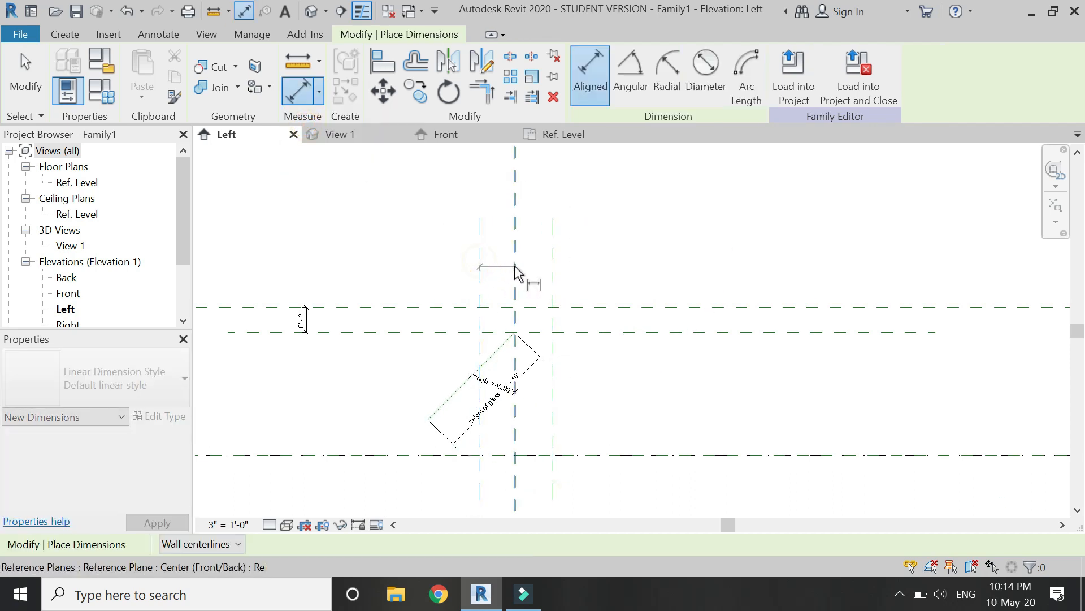
left_click(515, 260)
left_click(552, 261)
left_click(685, 193)
left_click(686, 193)
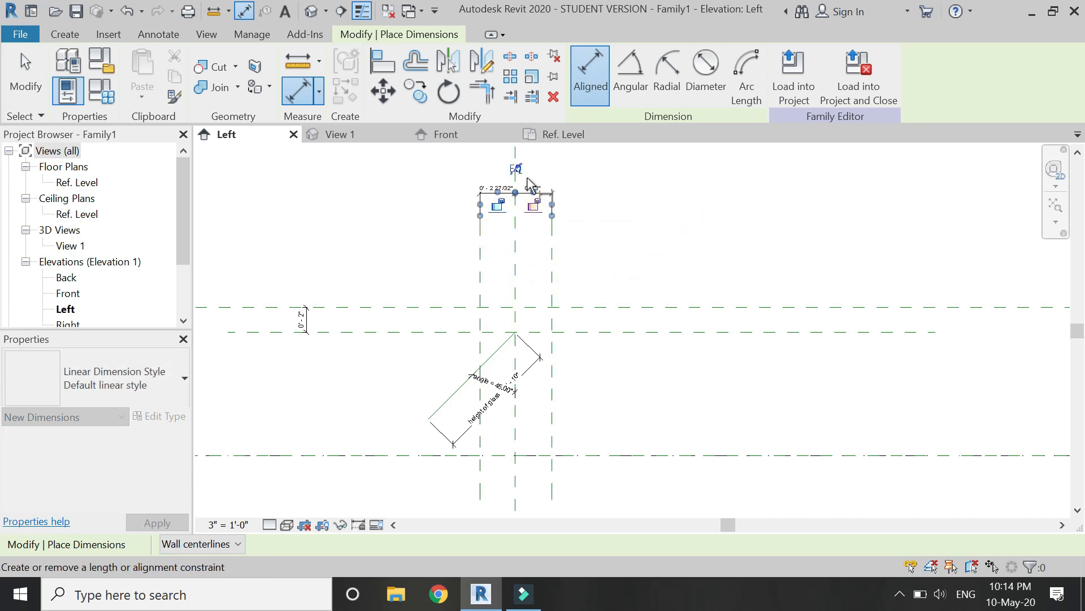
left_click(518, 170)
Step: Add an overall aligned dimension between the two outer vertical planes, above the equality dimension
scroll(548, 273, "down", 2)
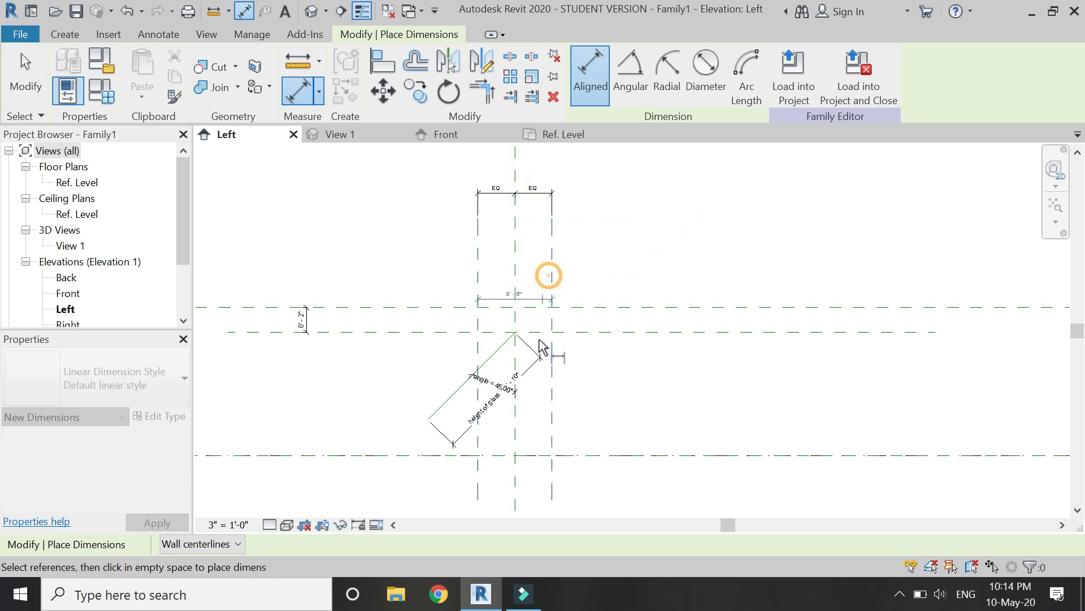
scroll(576, 220, "up", 2)
key("Escape")
key("Escape")
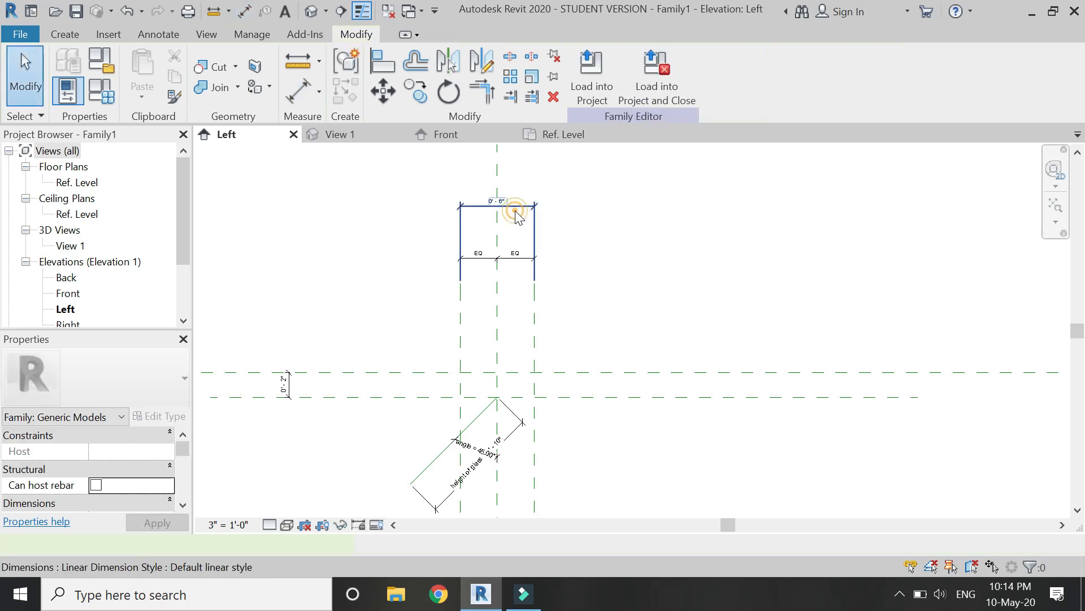
left_click(516, 210)
key("Escape")
Step: Move the right-hand vertical plane towards the centre so the two outer planes are 2" apart
left_click(534, 333)
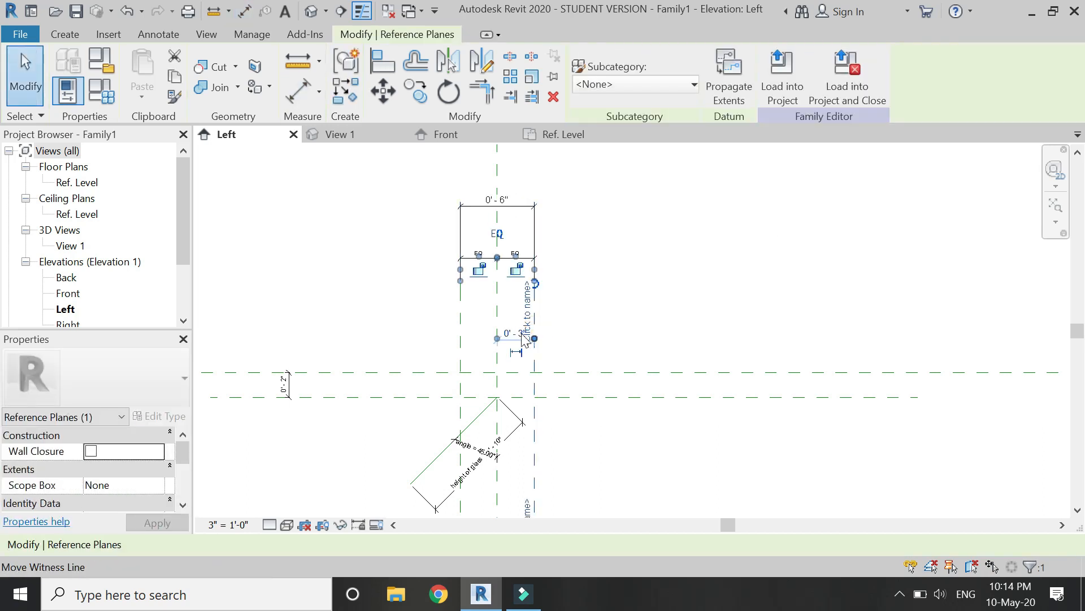
scroll(518, 334, "up", 3)
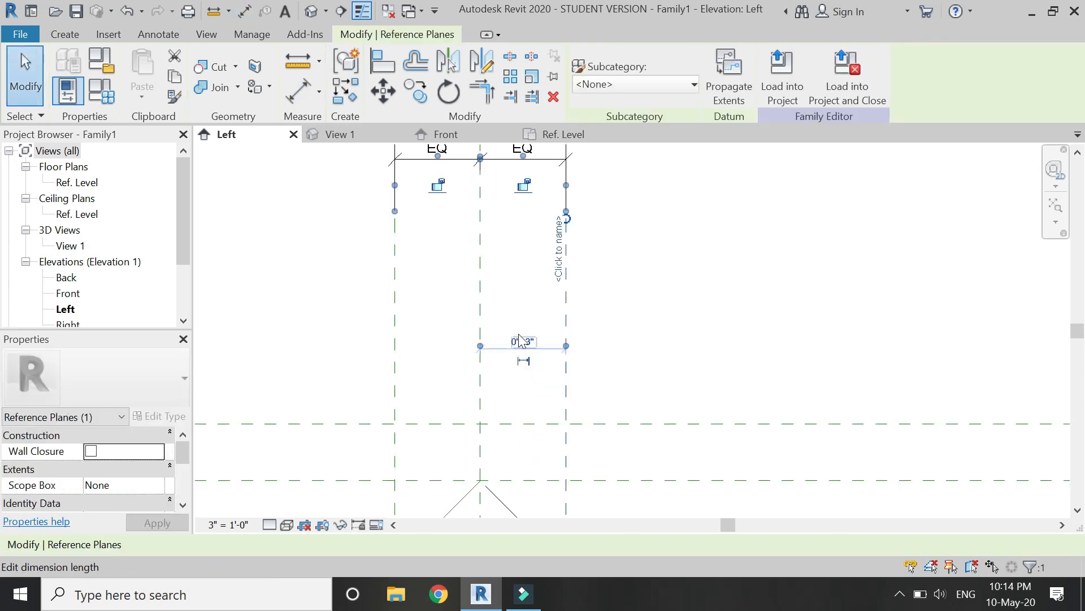
key("Return")
left_click(594, 336)
scroll(540, 284, "down", 4)
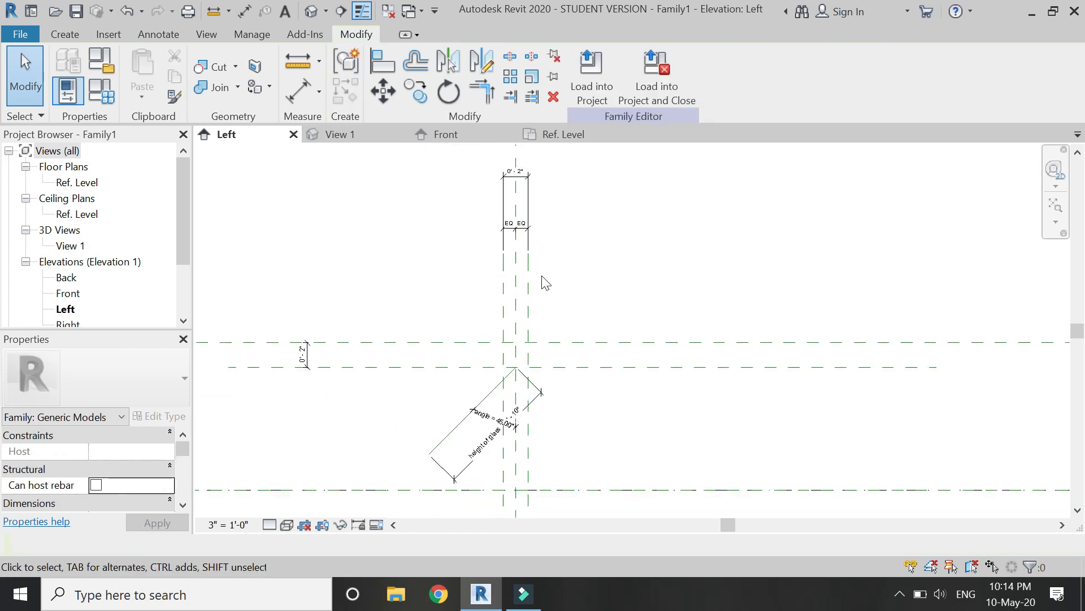
scroll(521, 195, "up", 2)
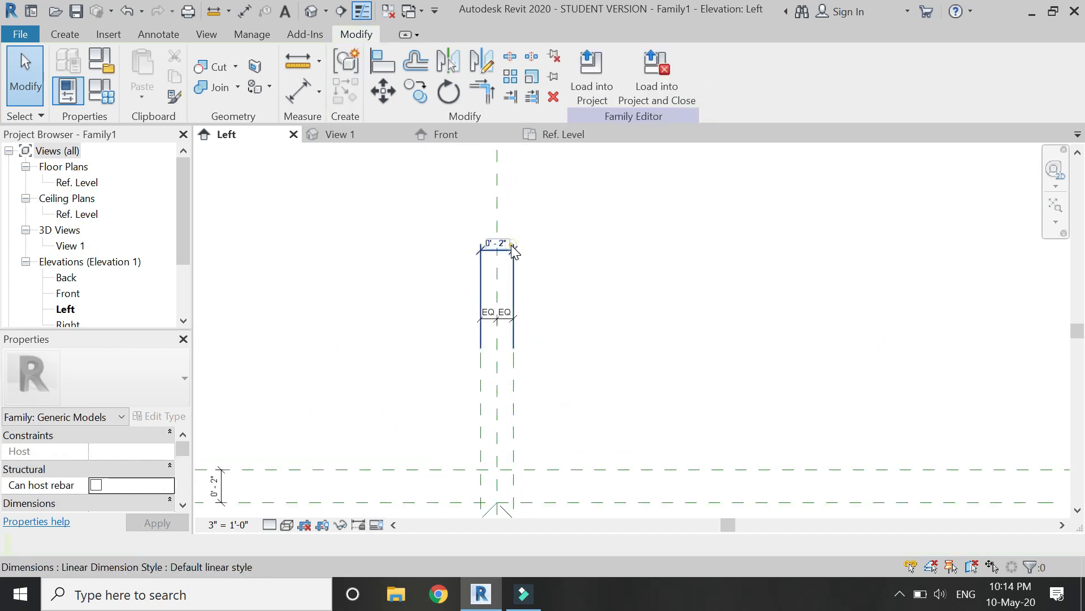
left_click(504, 227)
scroll(492, 332, "down", 3)
key("Escape")
scroll(492, 332, "up", 2)
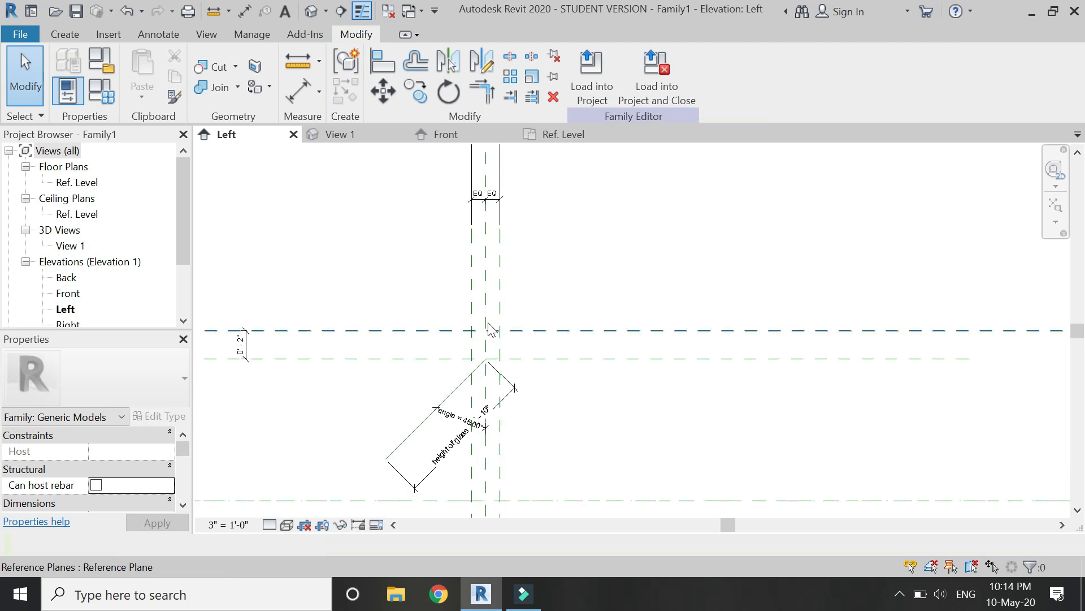
Step: Start an extrusion and sketch a 2" by 2" rectangle where the outer vertical planes cross the two upper horizontal planes
left_click(65, 34)
left_click(148, 58)
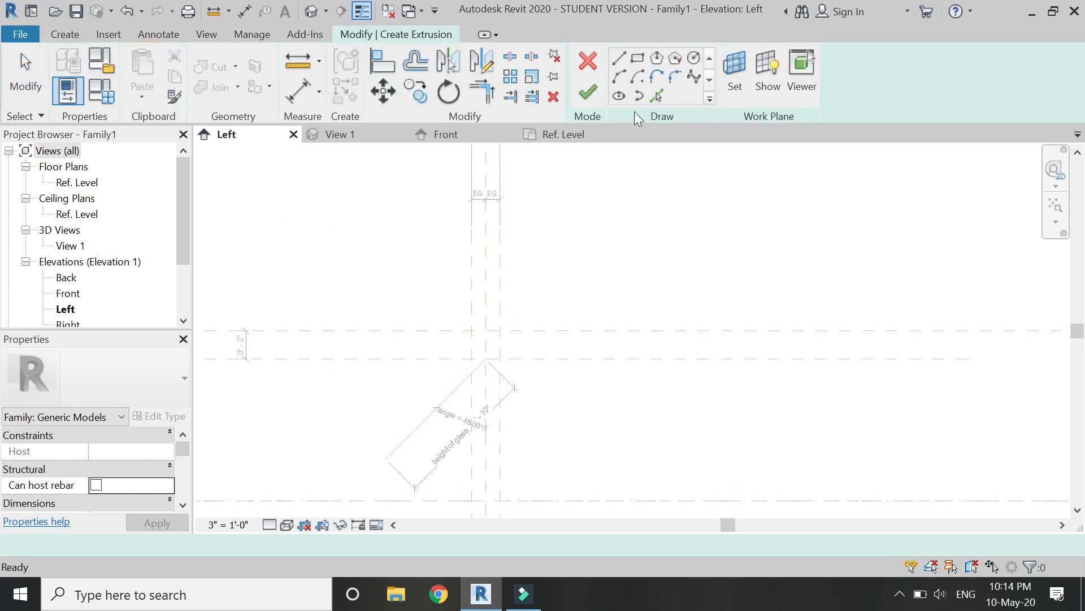
left_click(637, 58)
scroll(492, 339, "up", 2)
scroll(474, 338, "up", 2)
left_click(446, 317)
left_click(512, 382)
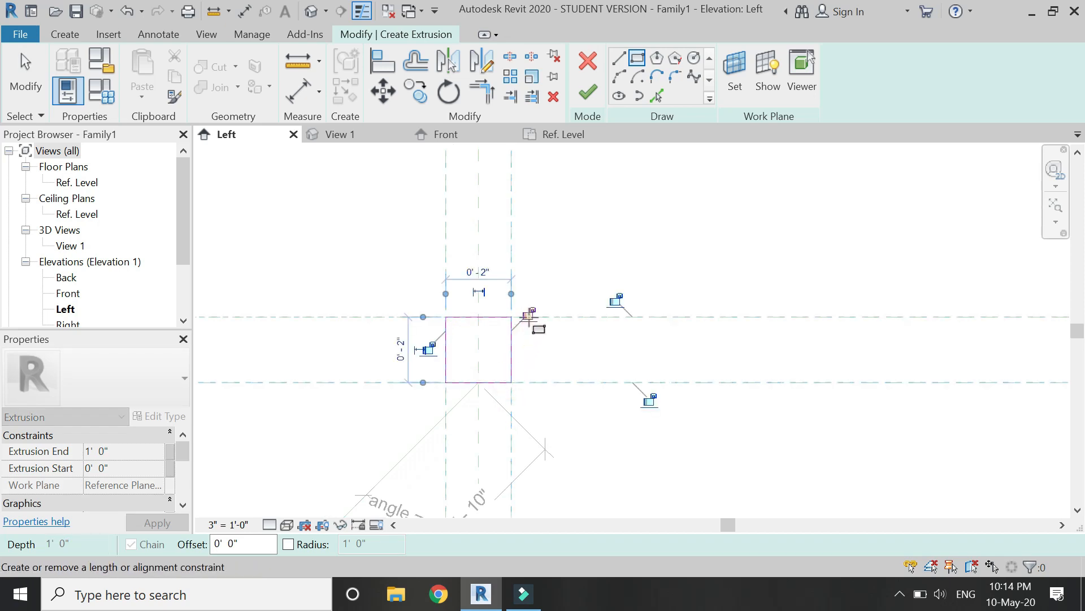
Step: Lock the rectangle's edges to the surrounding reference planes and finish the extrusion
left_click(530, 314)
left_click(615, 300)
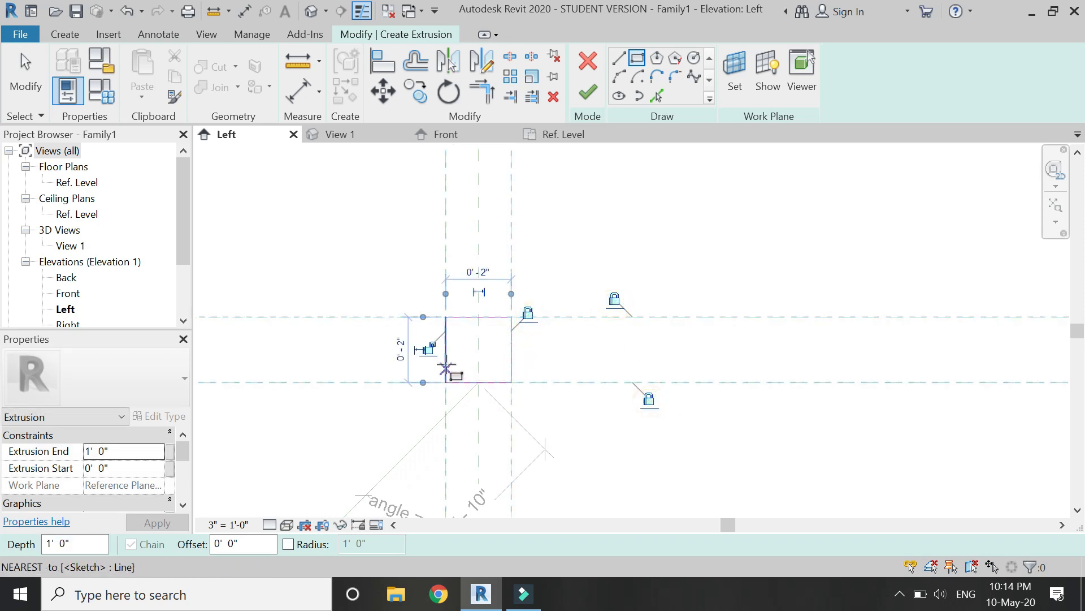
left_click(574, 220)
left_click(588, 92)
Step: In the Ref. Level plan, stretch the extrusion's ends to the left and right louvre-width planes, locking the left end
left_click(559, 134)
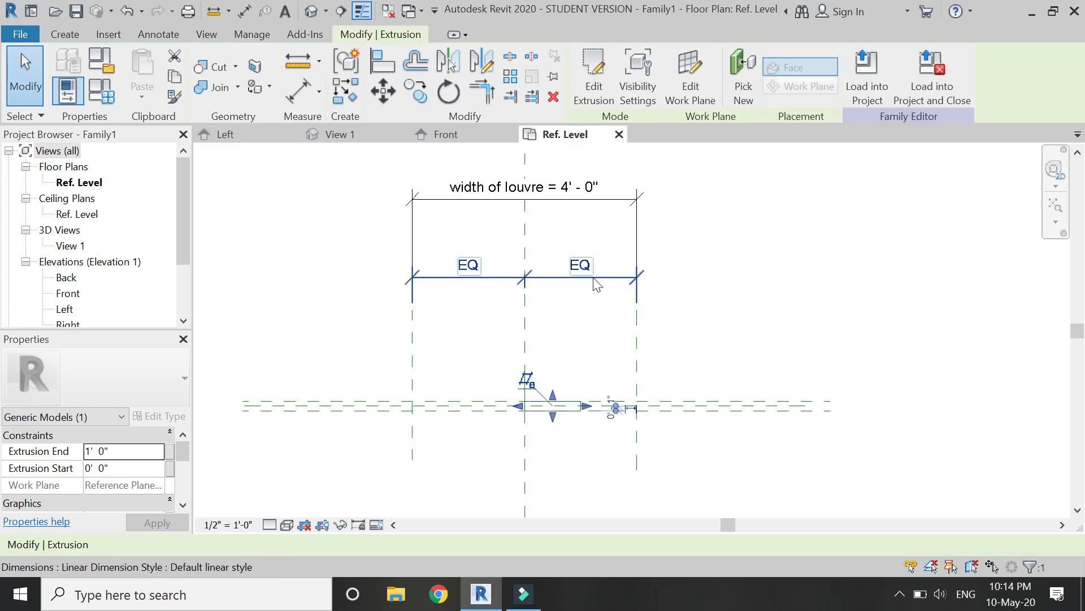
scroll(520, 404, "up", 2)
left_click_drag(533, 407, 343, 408)
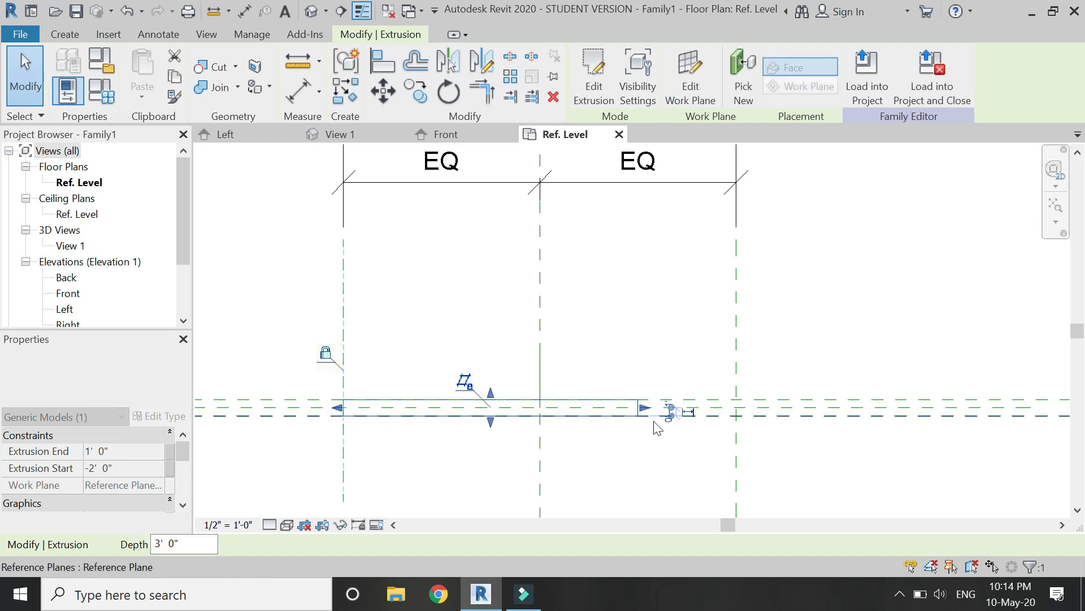
left_click_drag(649, 408, 736, 408)
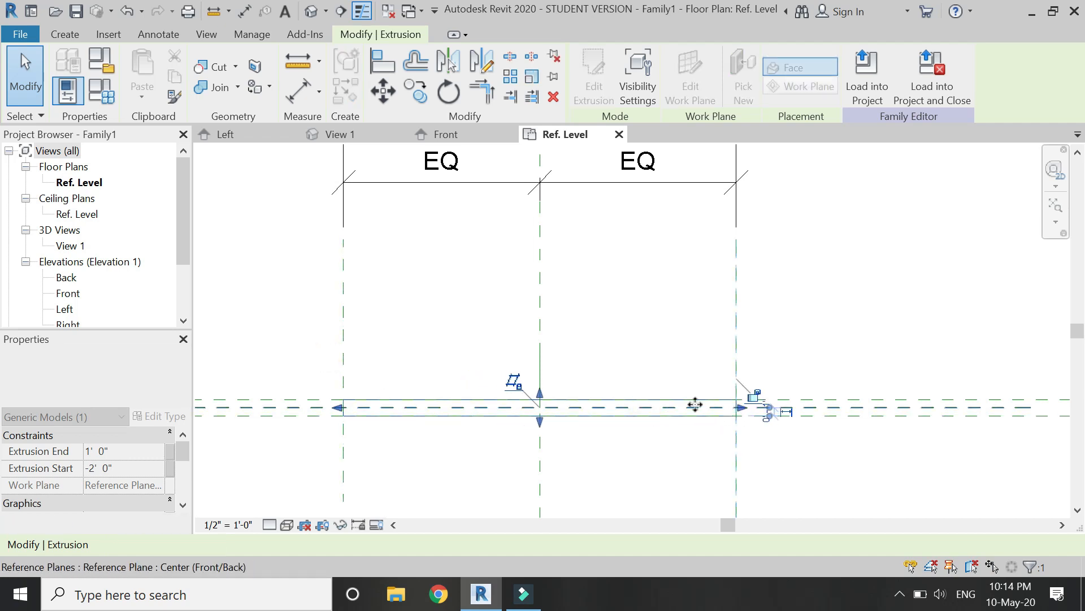
key("Escape")
Step: In the Left elevation, start a new extrusion and set its work plane to the sloping reference line's plane
left_click(254, 141)
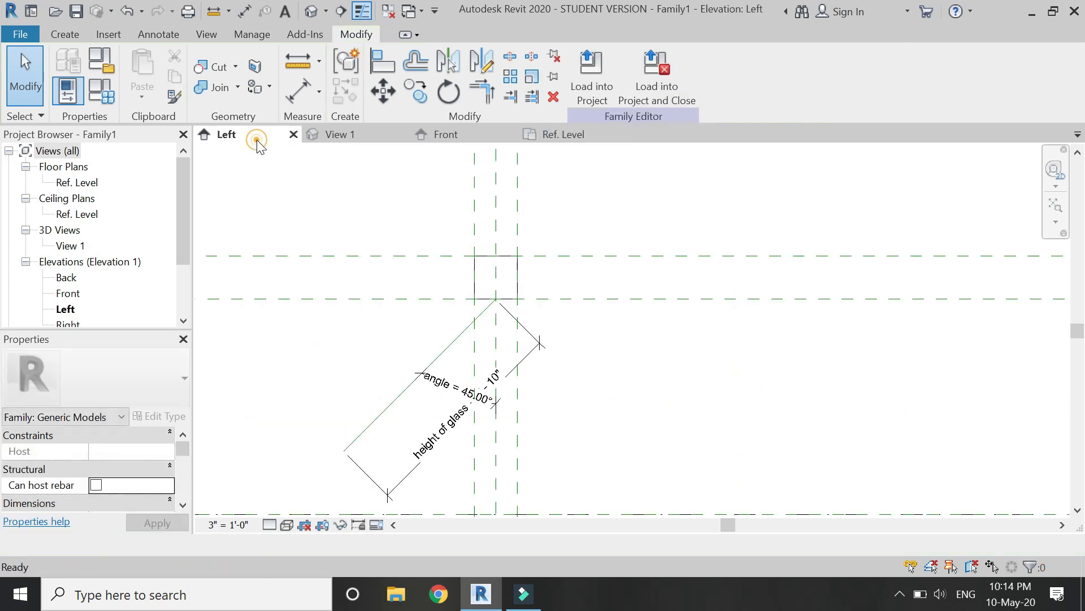
scroll(459, 389, "up", 2)
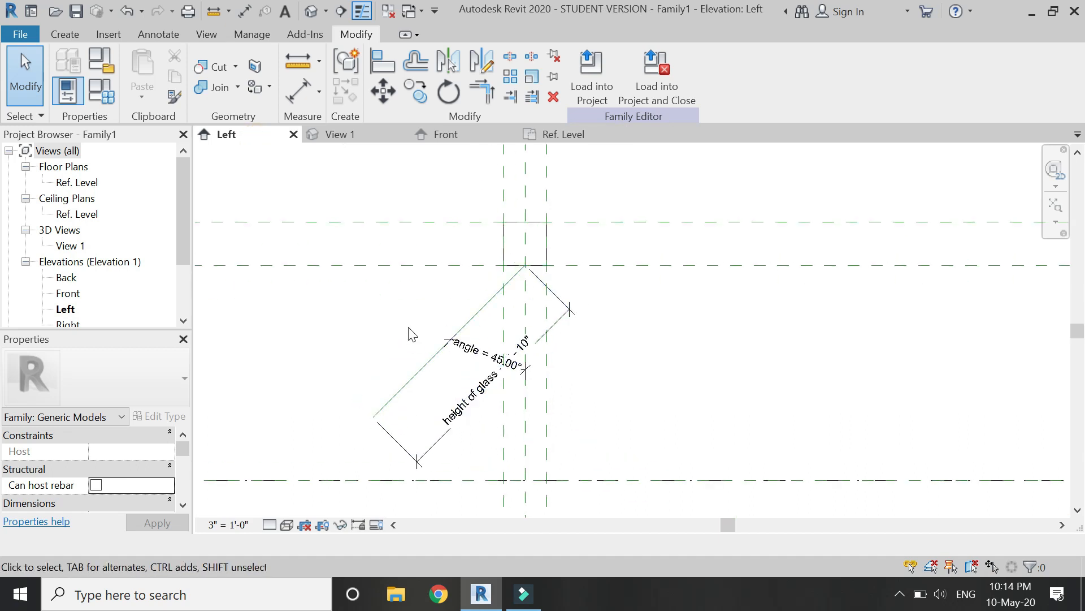
left_click(63, 34)
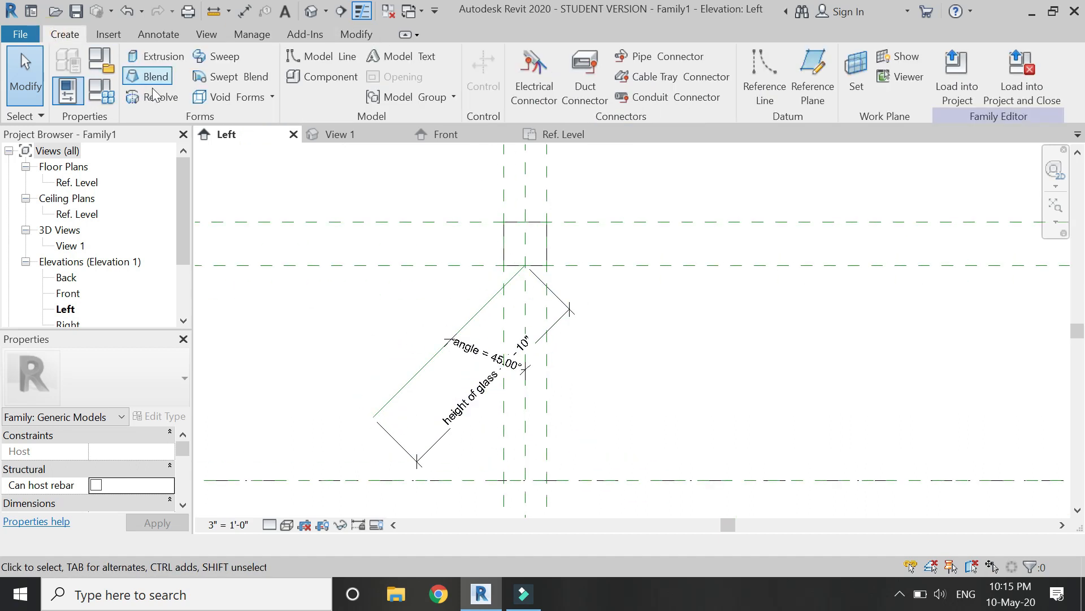
left_click(202, 97)
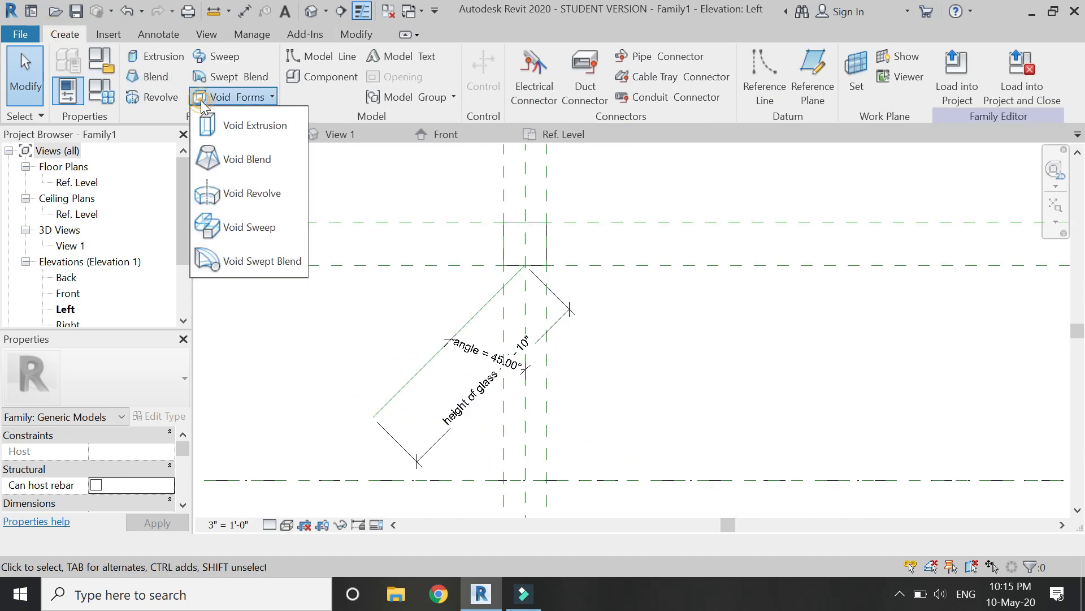
left_click(155, 59)
left_click(735, 71)
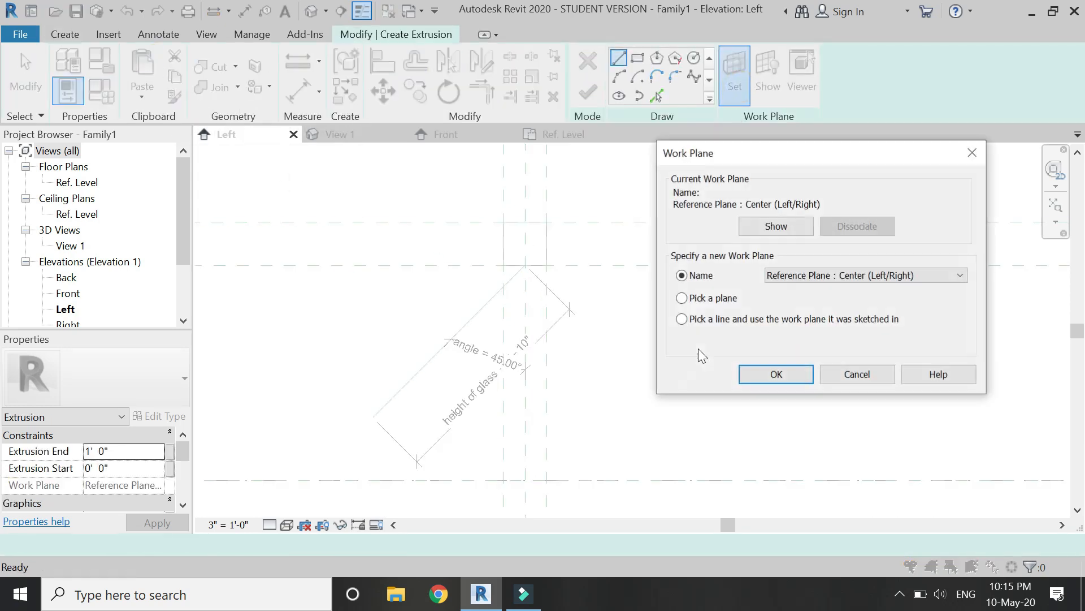
left_click(774, 374)
left_click(480, 306)
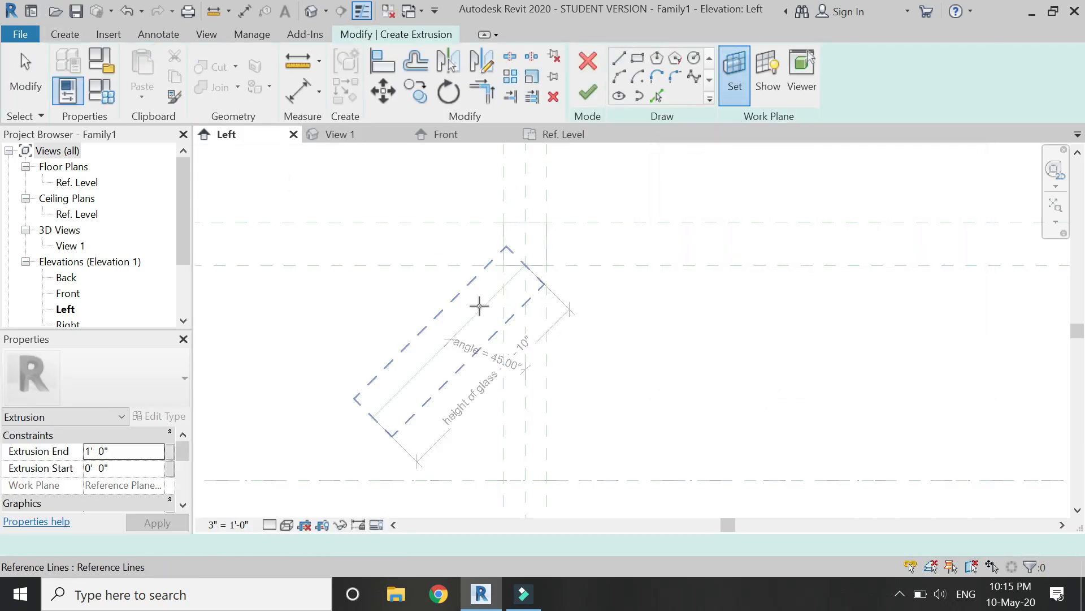
Step: Pick the sloping reference line as a sketch line, lock it, and offset a copy 1/4" to its lower side
scroll(482, 304, "up", 2)
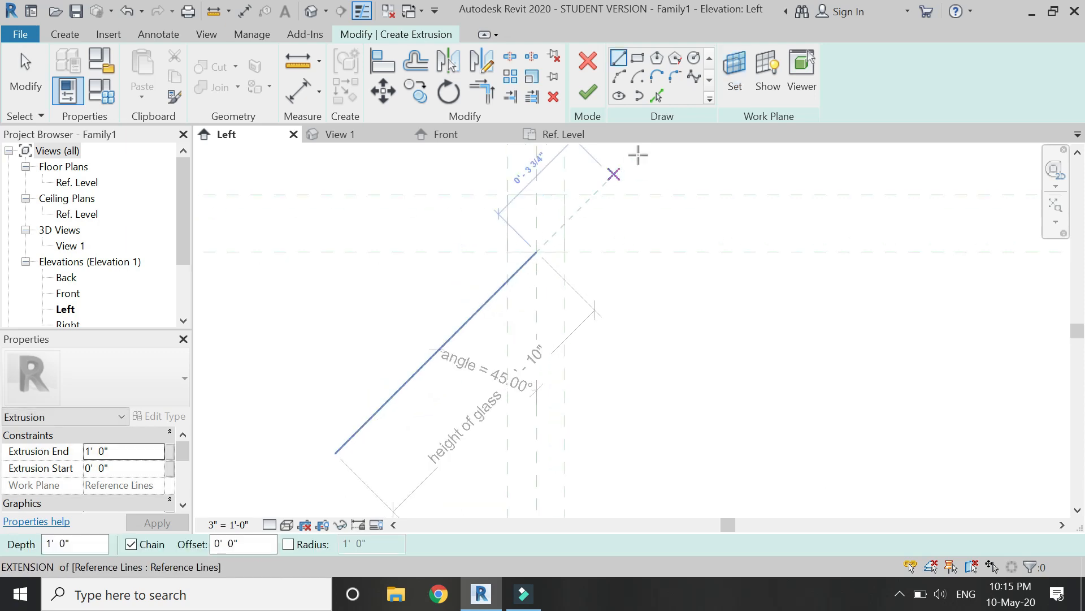
left_click(656, 96)
left_click(492, 297)
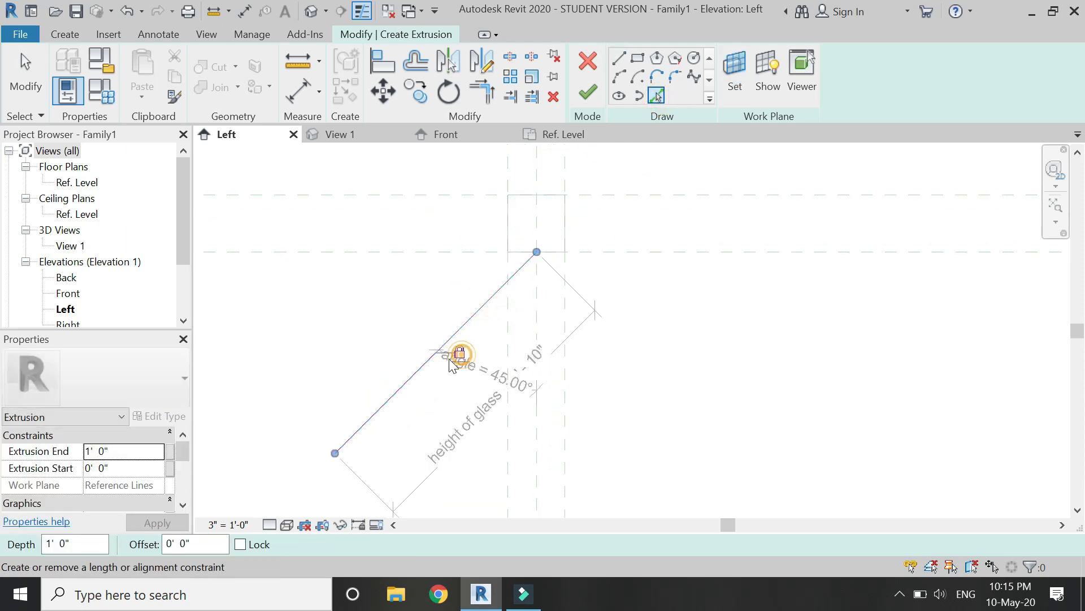
left_click(416, 62)
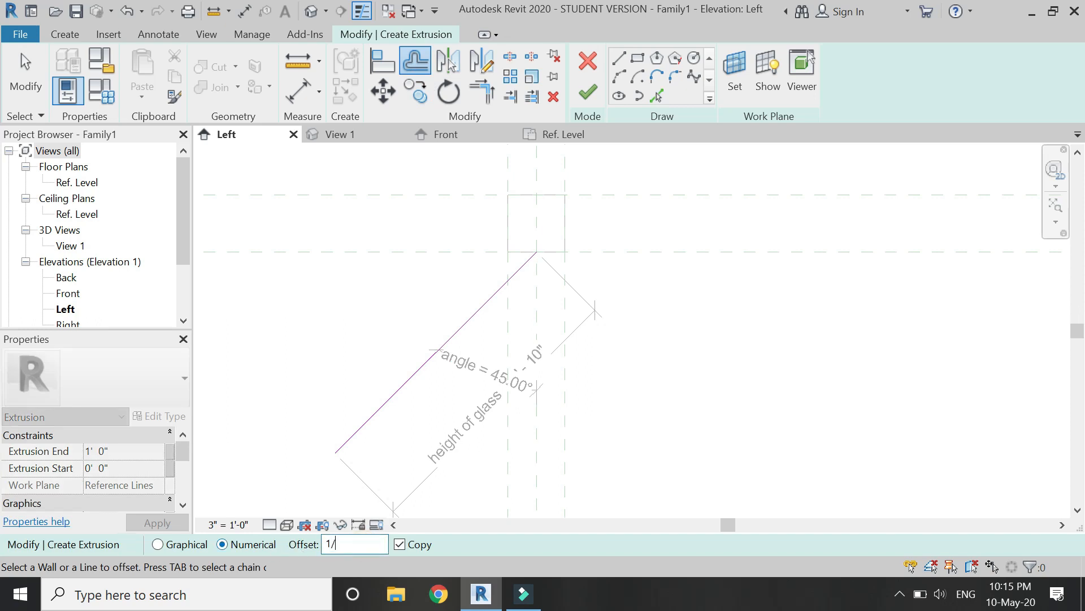
left_click(464, 333)
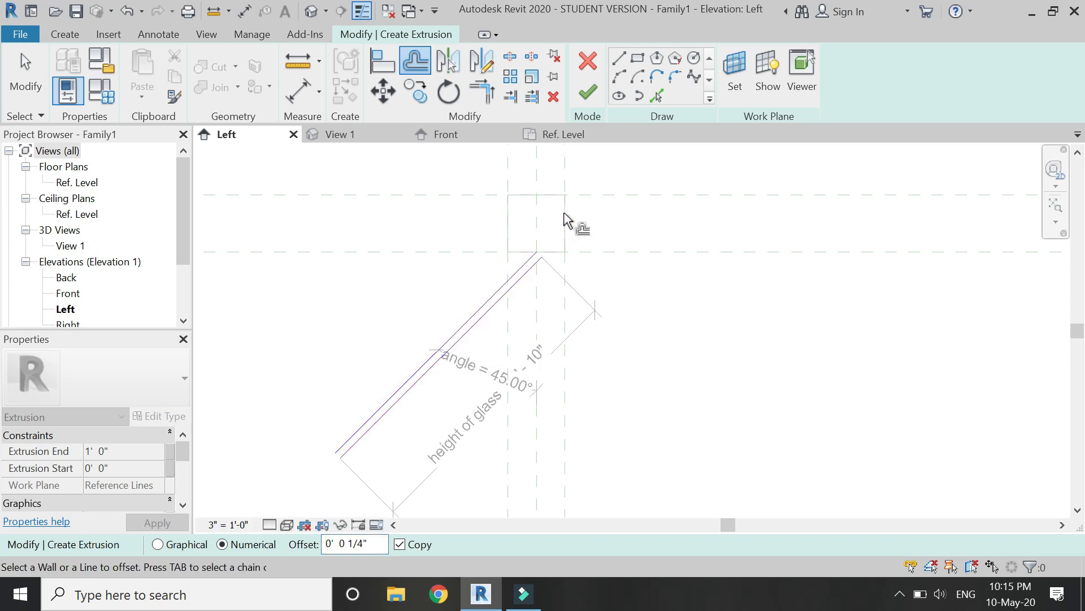
Step: Close the glass profile with short lines joining the two sloping lines at their upper and lower ends
left_click(619, 59)
scroll(542, 253, "up", 3)
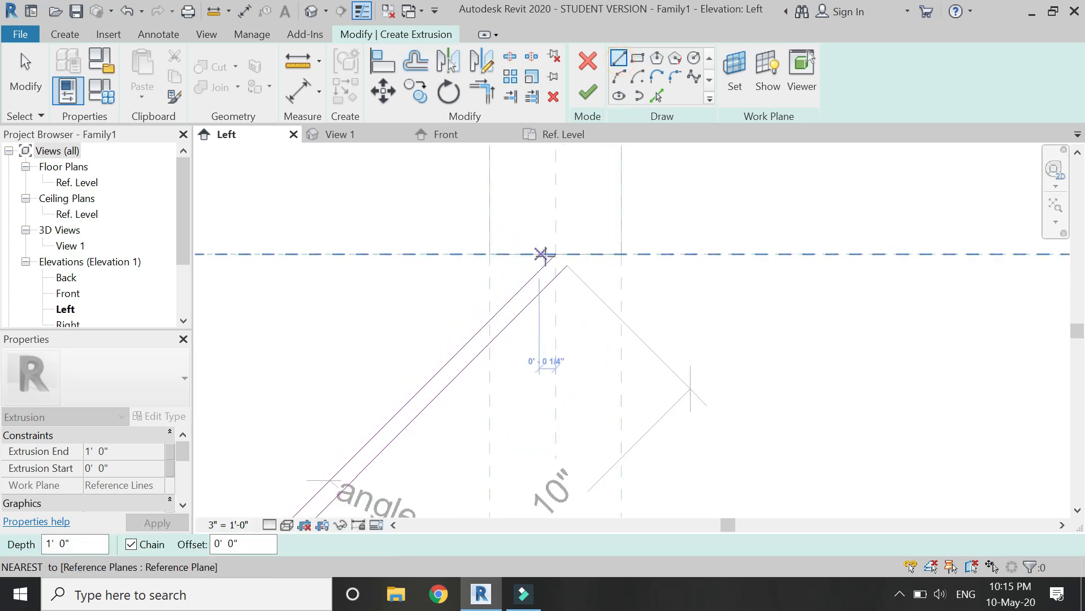
scroll(566, 262, "down", 3)
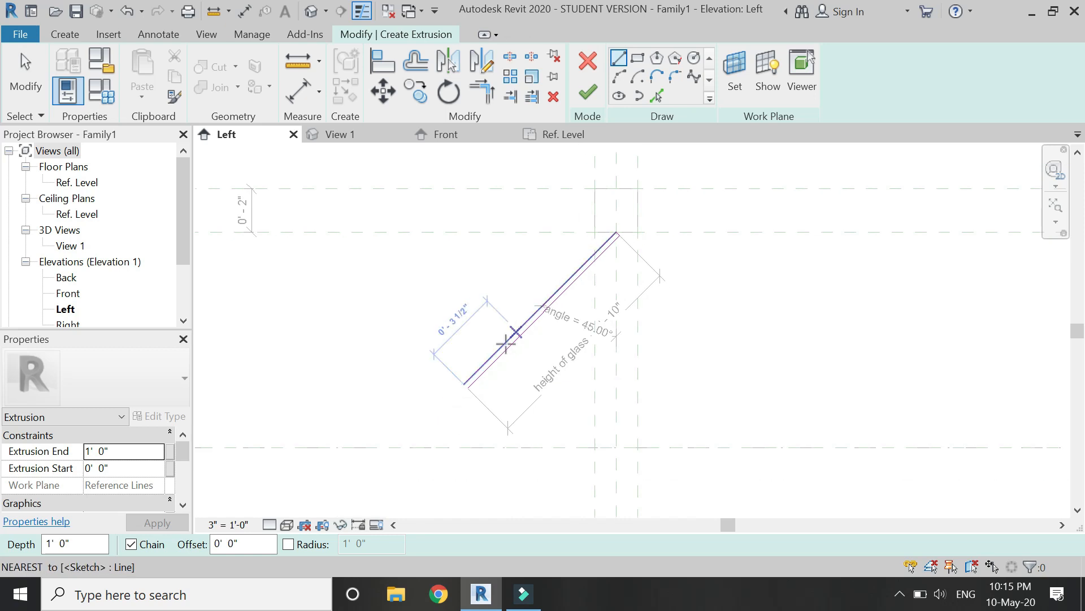
scroll(441, 404, "up", 4)
left_click(440, 415)
left_click(452, 427)
scroll(509, 426, "down", 3)
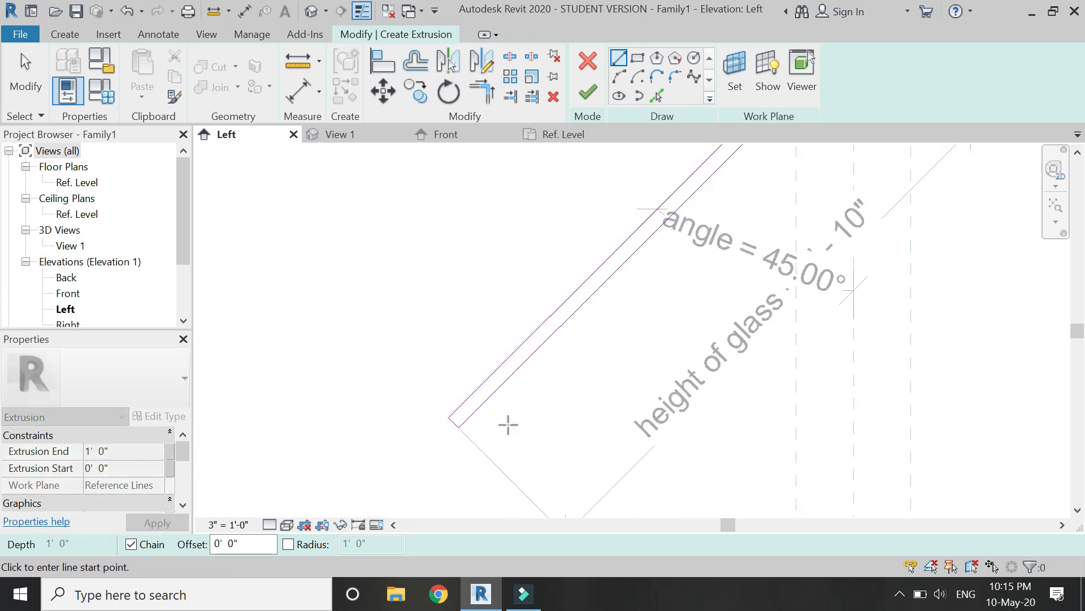
Step: Finish the glass extrusion and, in the Ref. Level plan, stretch its ends to the left and right louvre-width planes
key("Escape")
key("Escape")
left_click(587, 93)
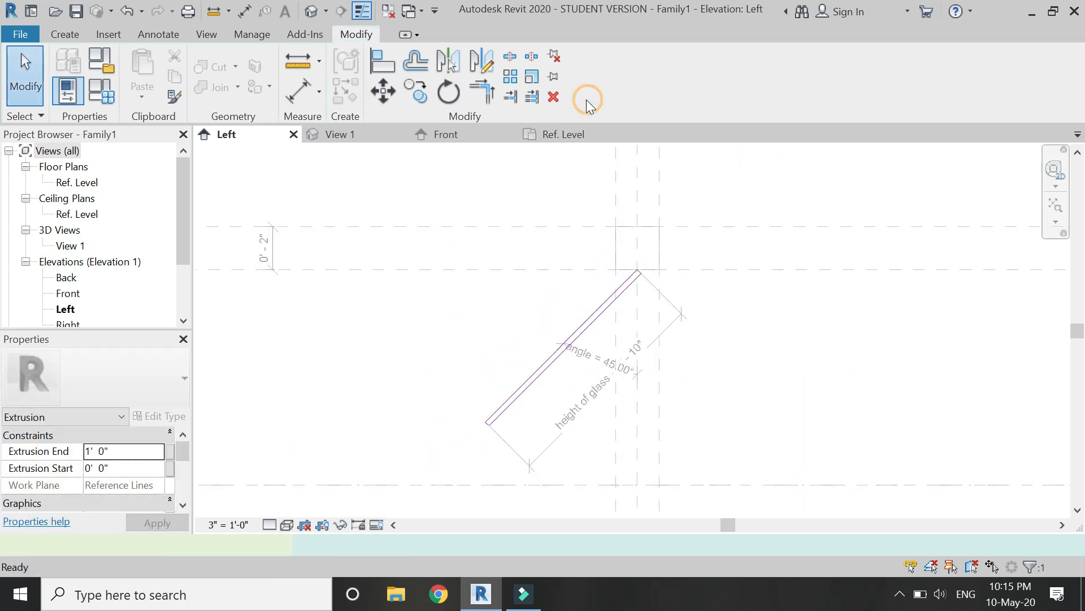
left_click(544, 136)
scroll(540, 422, "up", 2)
left_click_drag(532, 365, 282, 353)
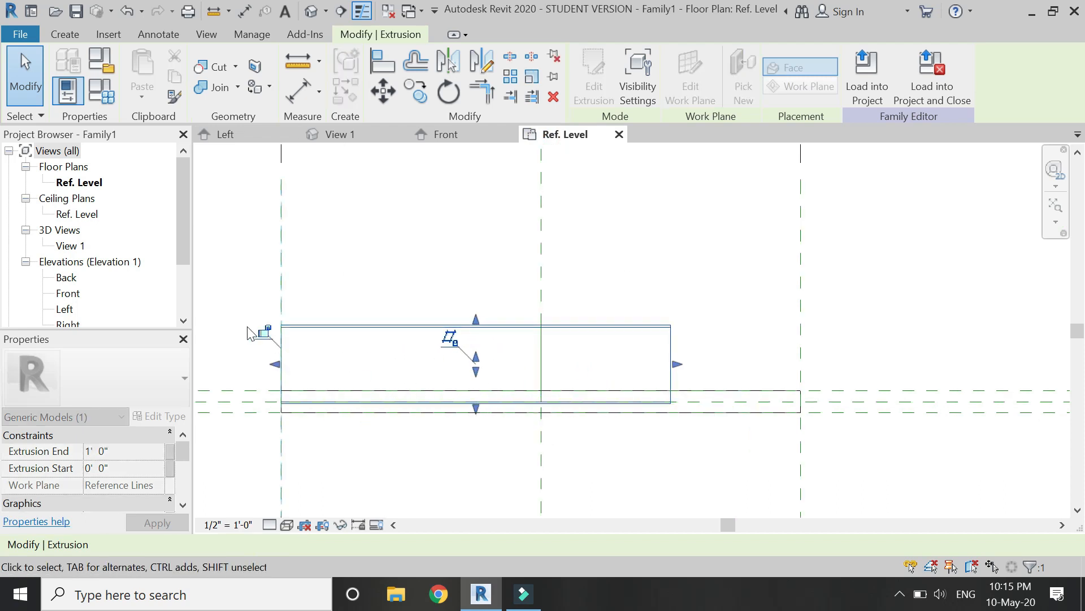
left_click_drag(678, 364, 800, 371)
key("Escape")
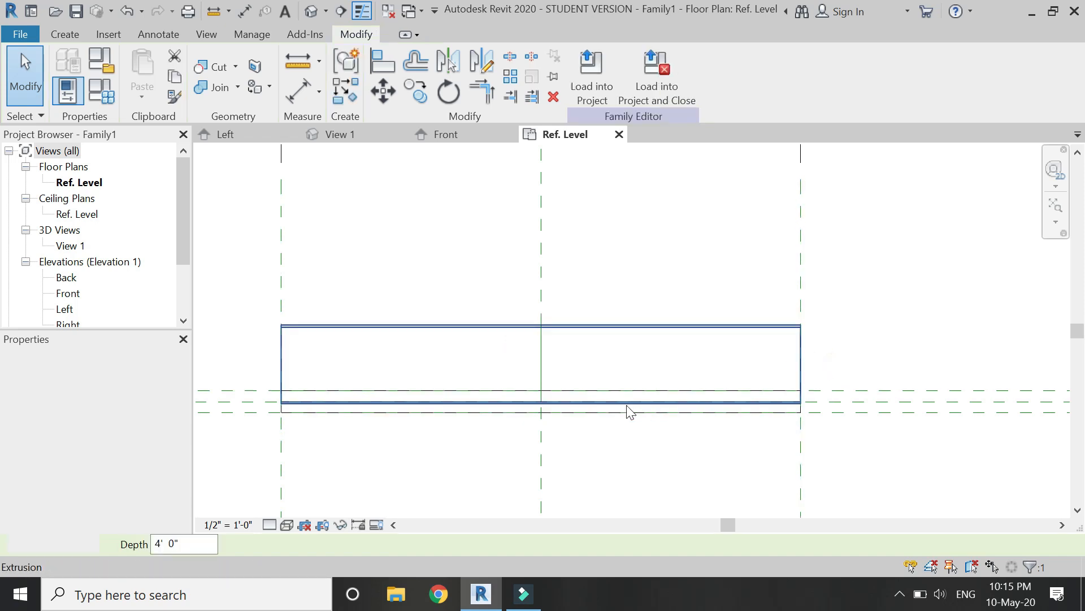
Step: Open the default 3D view, set its scale to 12" = 1'-0", and orbit to see the rail and glass from the right side
scroll(630, 412, "down", 2)
left_click(312, 11)
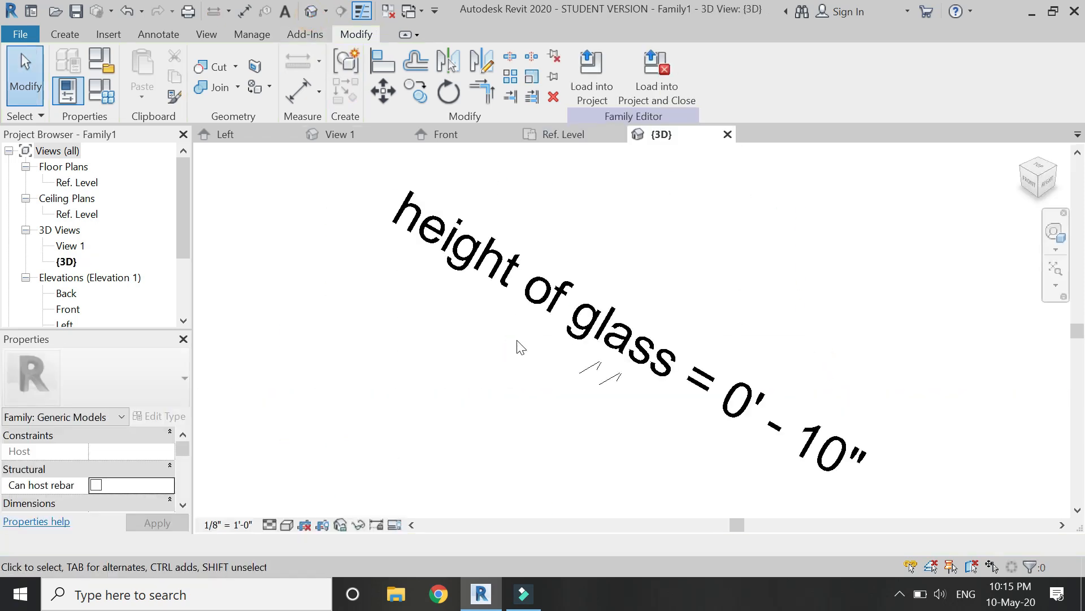
left_click(228, 525)
left_click(246, 35)
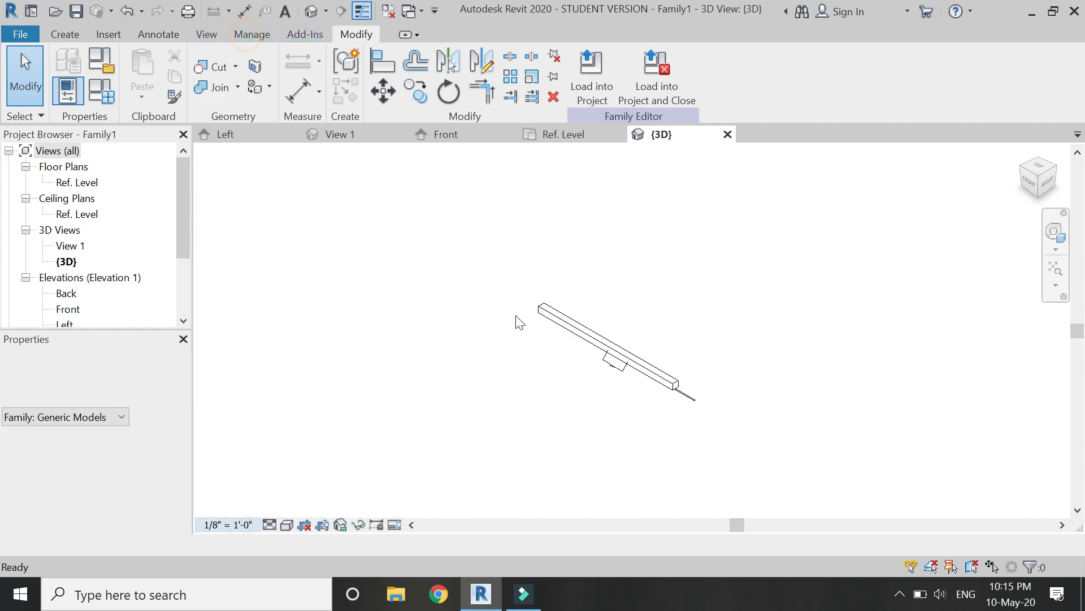
scroll(644, 369, "up", 3)
left_click(1055, 235)
left_click_drag(793, 255, 578, 381)
left_click_drag(606, 430, 474, 427)
key("Escape")
scroll(828, 334, "down", 2)
scroll(606, 351, "up", 1)
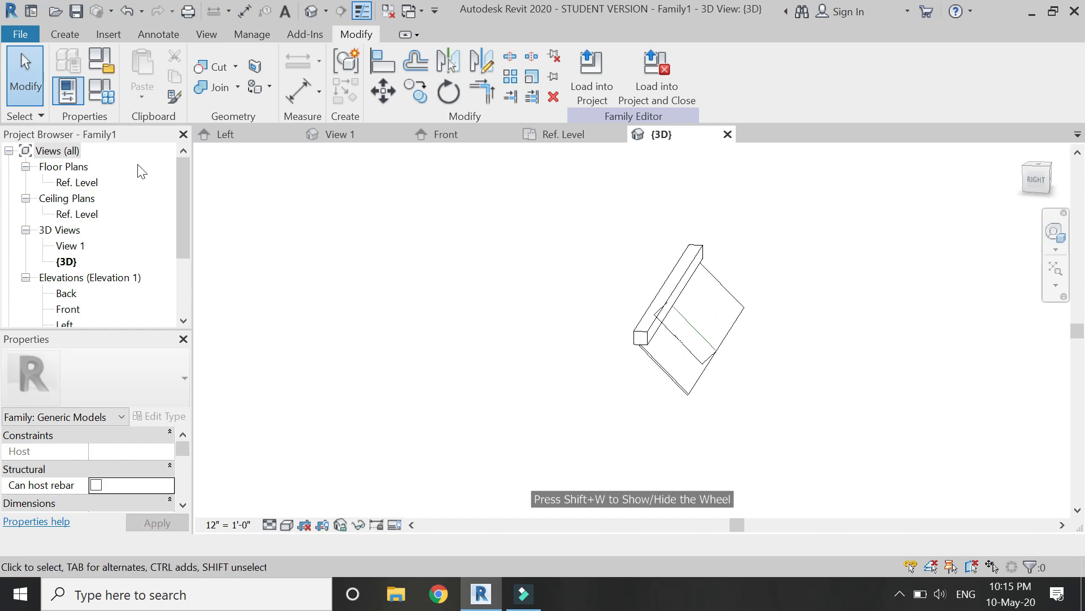
Step: Test the tilt of the glass by setting the angle parameter to 90°, and return it to 45°
left_click(101, 91)
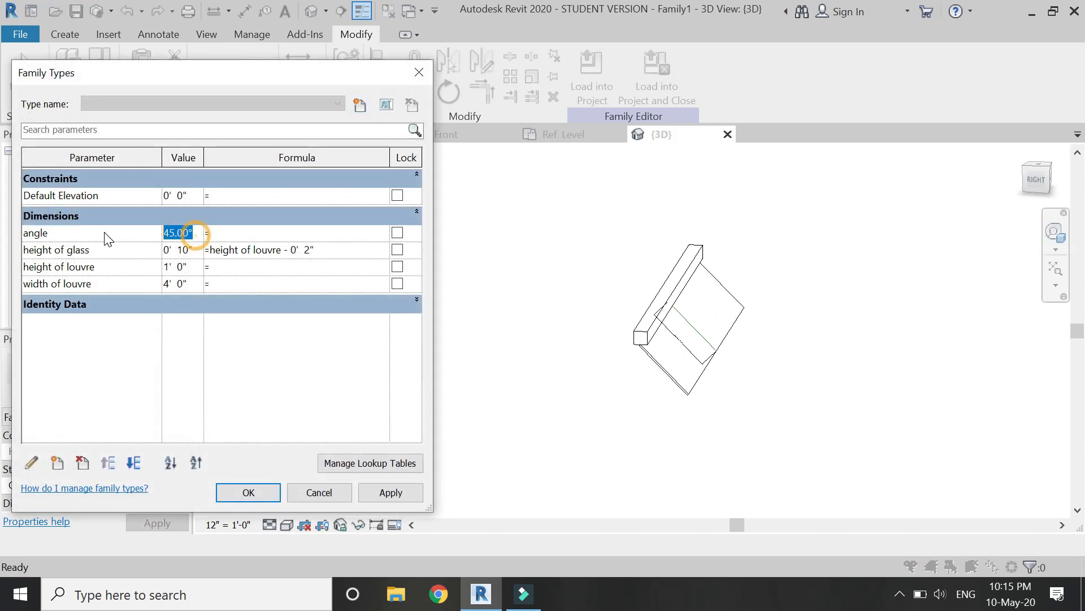
left_click(380, 492)
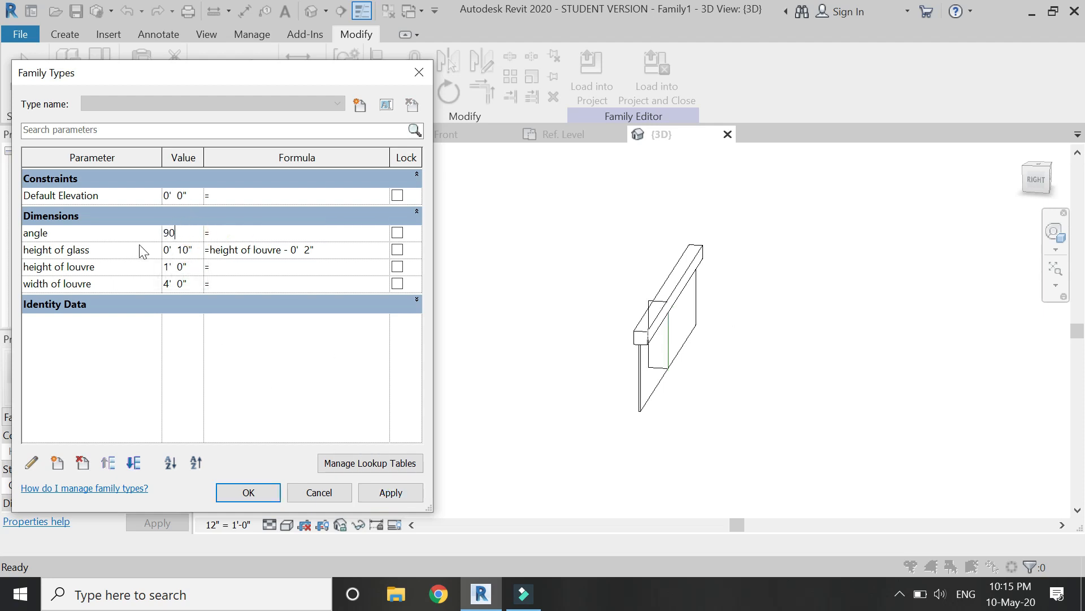
left_click(389, 492)
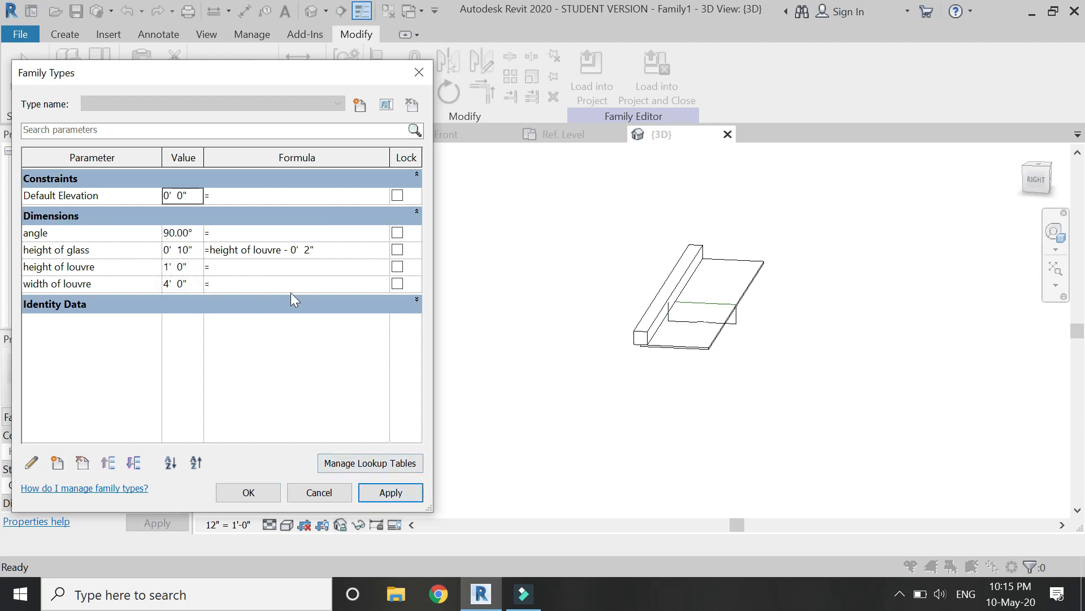
left_click(416, 495)
Step: Flex the height of louvre parameter at 0' 8" and 1' 3", and leave it at 0' 9"
left_click(196, 254)
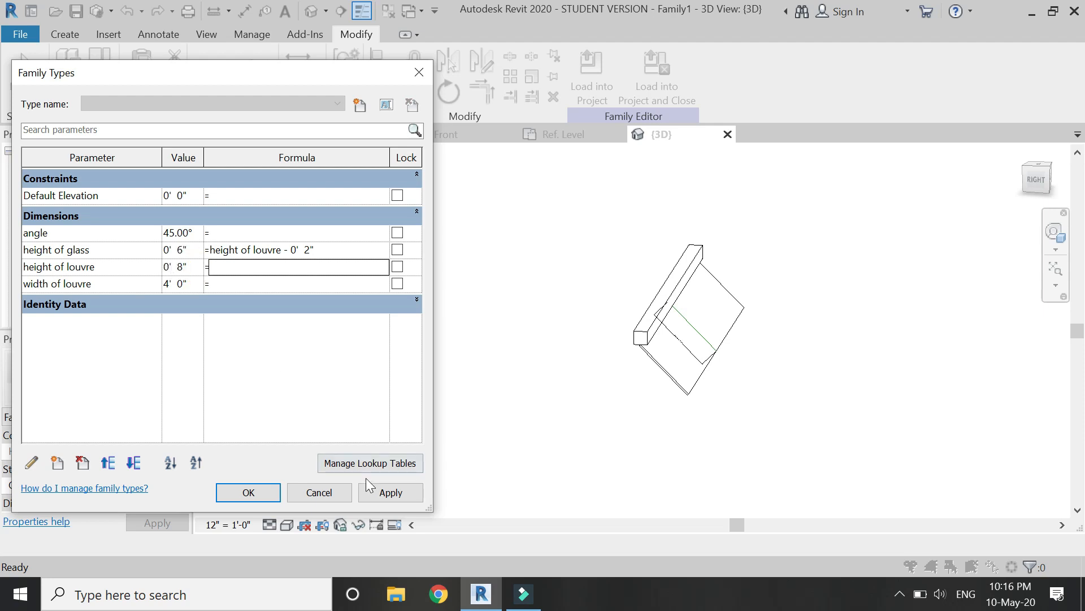
left_click(381, 491)
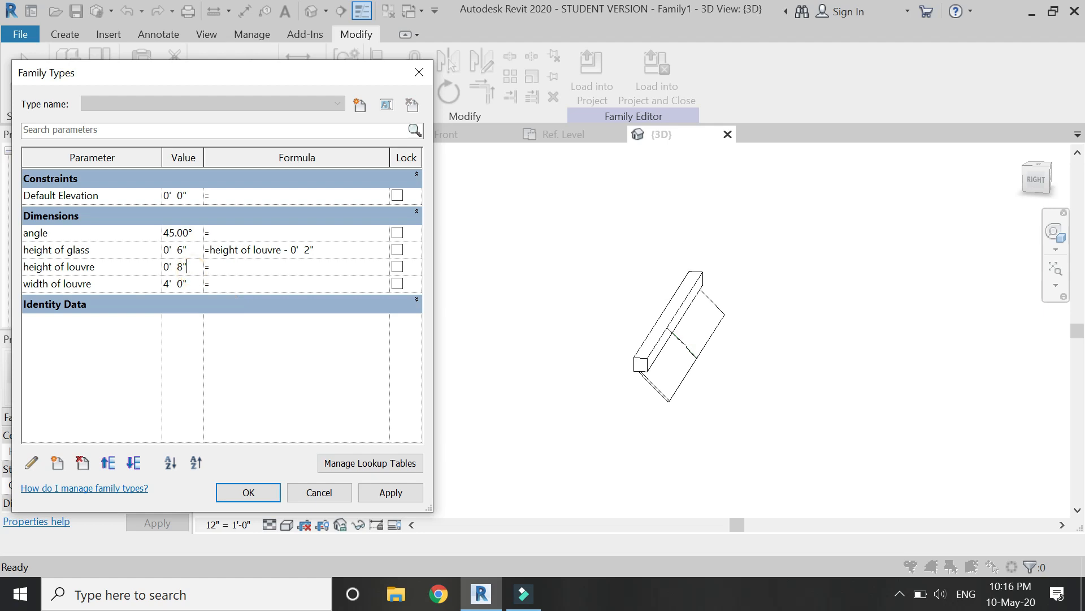
type("1'")
left_click(415, 491)
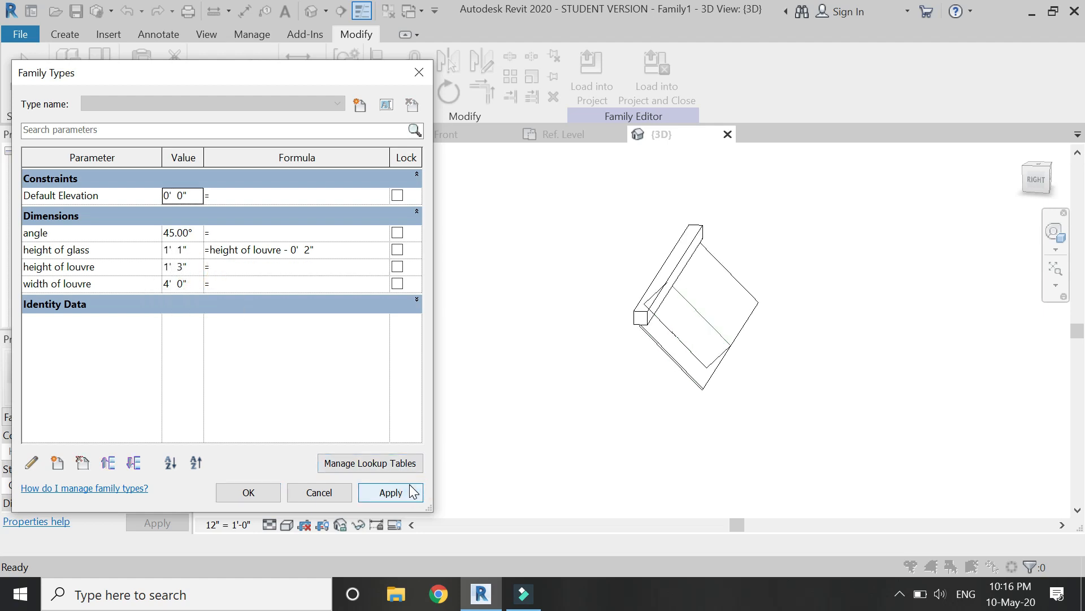
left_click(200, 268)
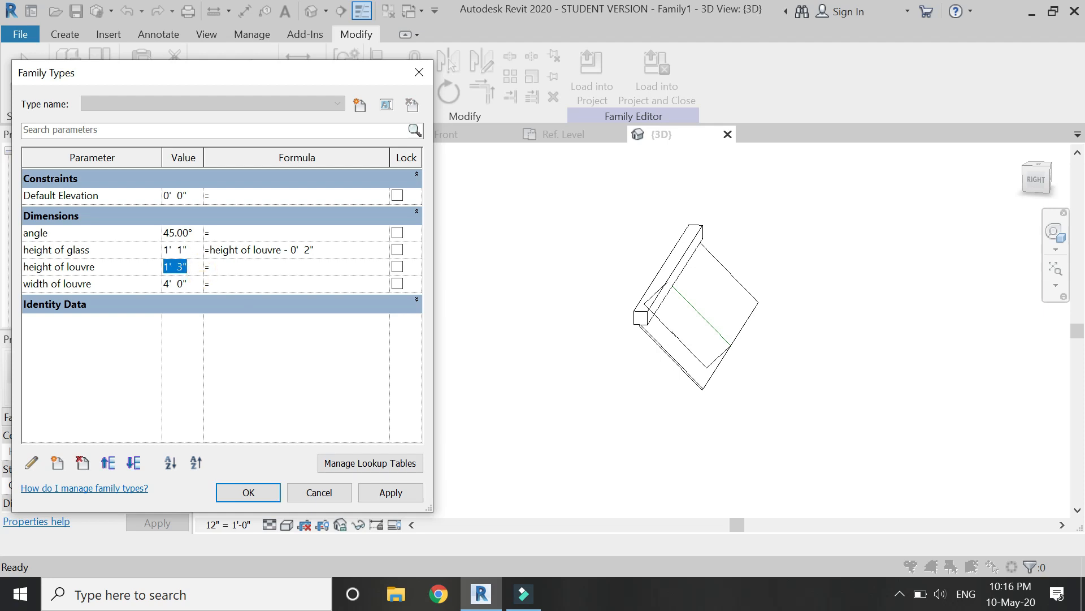
left_click(394, 493)
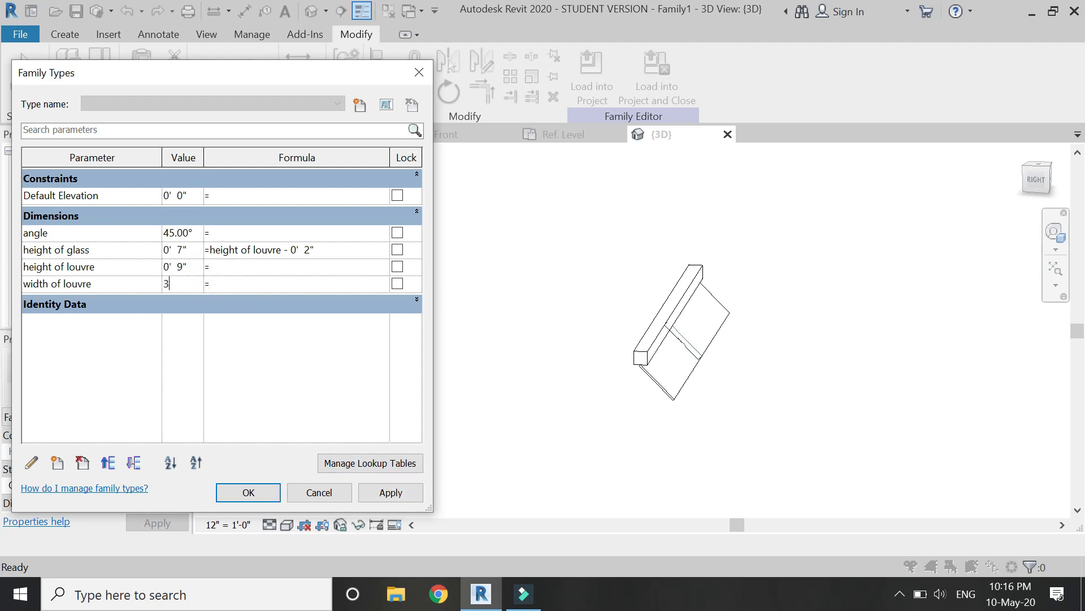
Step: Flex the width of louvre parameter at 3' 0", set it to 5' 0", and accept the family type values
left_click(381, 501)
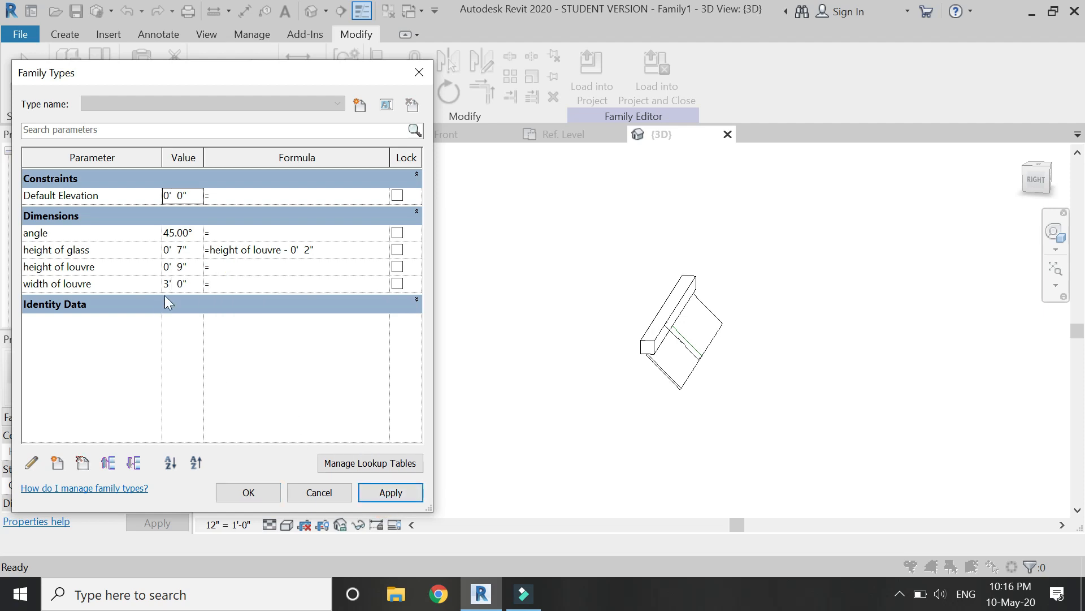
type("5")
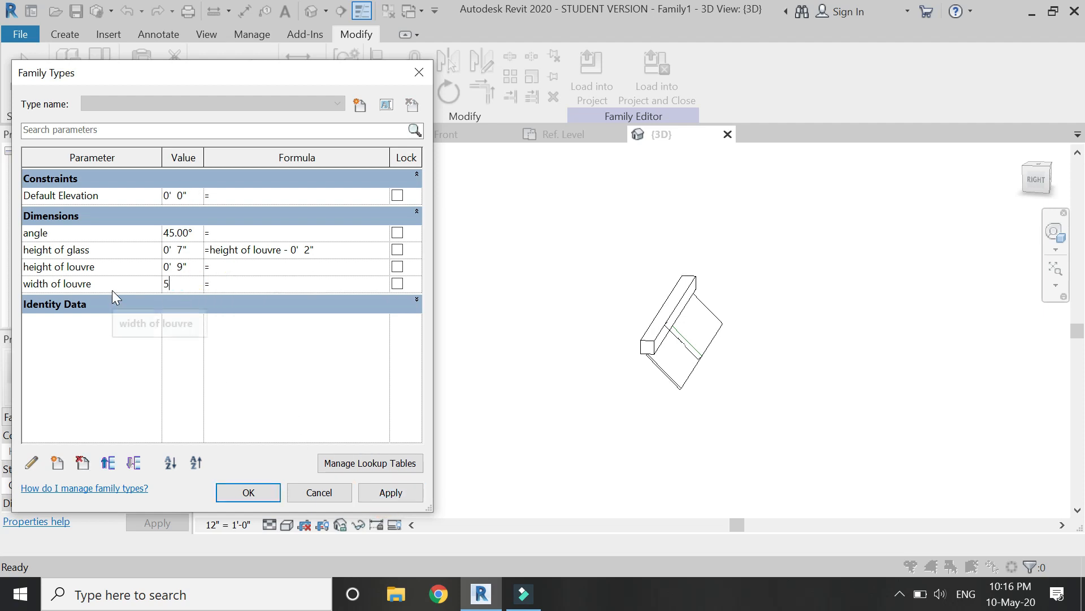
left_click(396, 491)
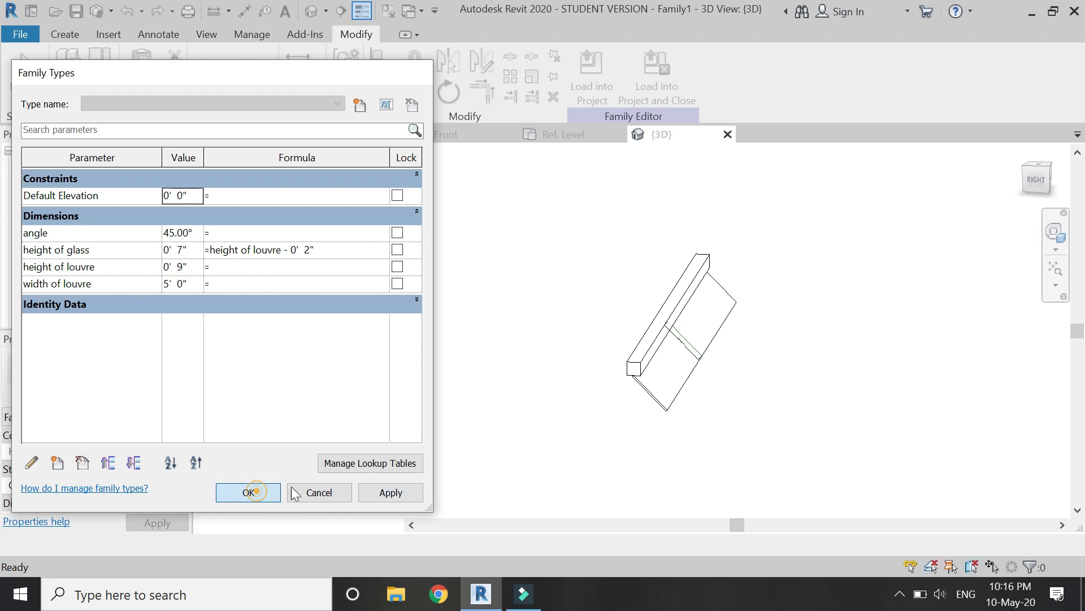
left_click(248, 493)
Step: Associate the rail extrusion's material with a new type parameter named frame
left_click(688, 276)
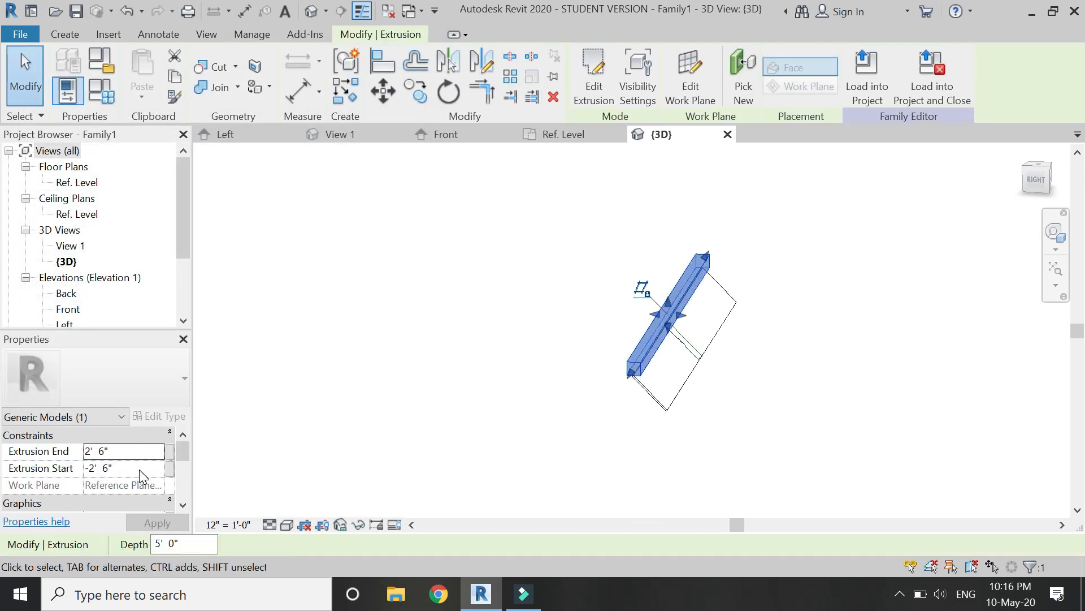
scroll(153, 487, "down", 3)
left_click(169, 486)
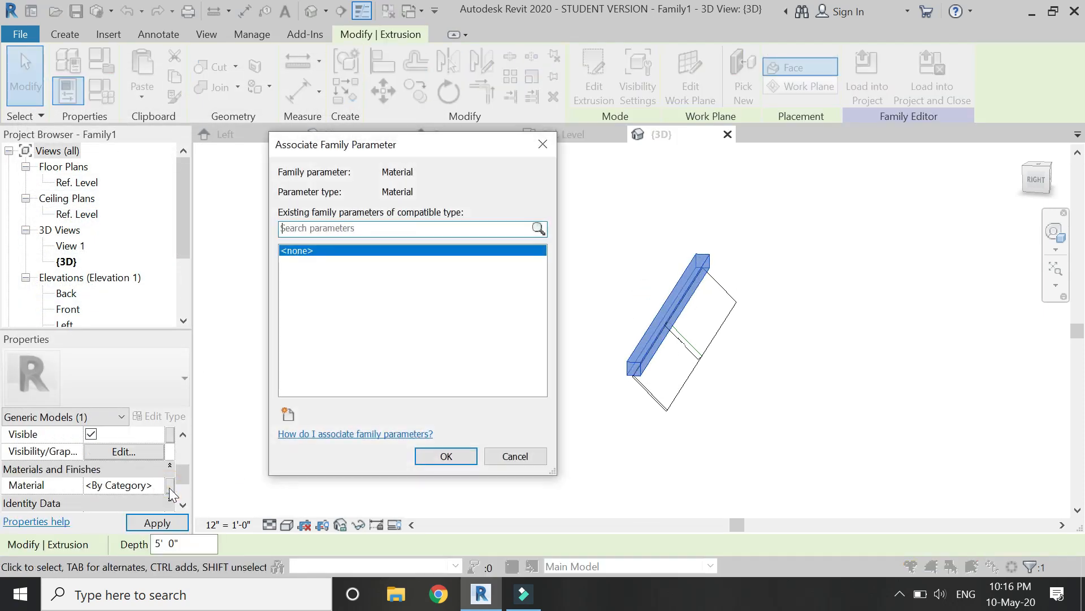
left_click(289, 411)
type("fram")
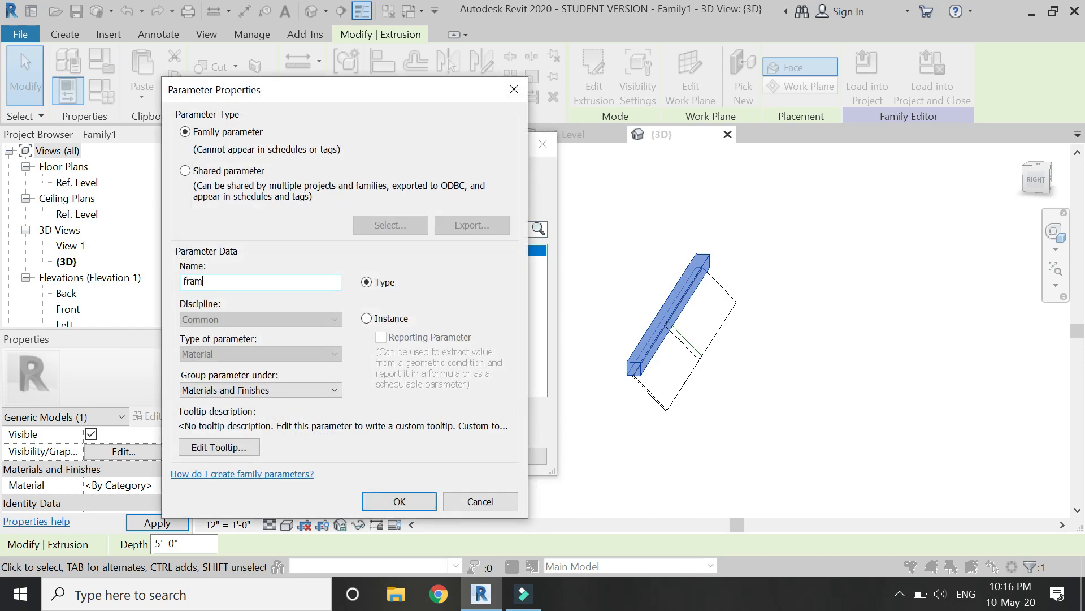
type("e")
key("Return")
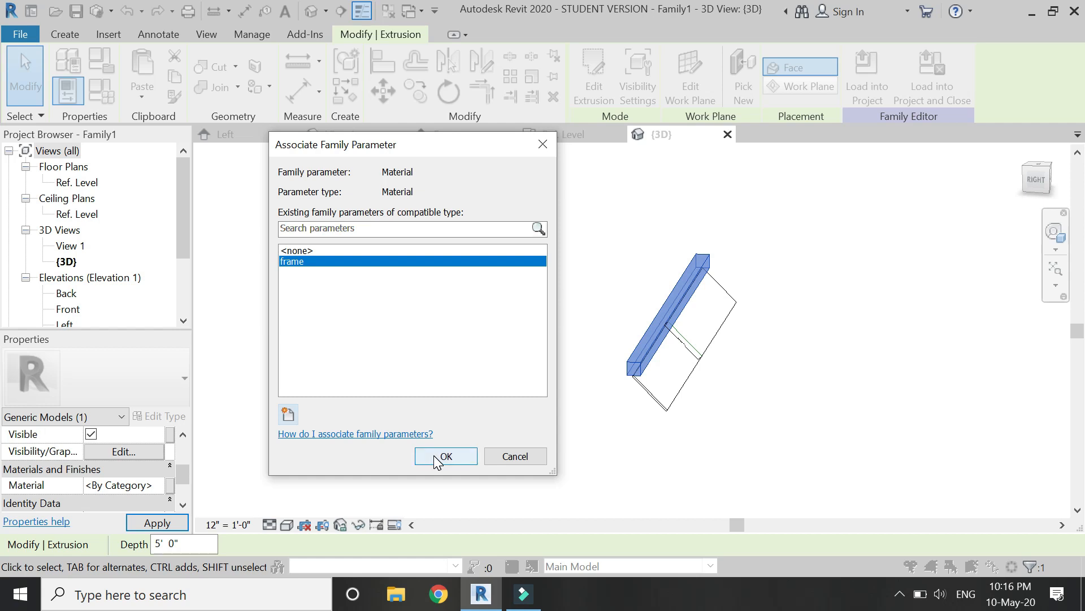
left_click(445, 455)
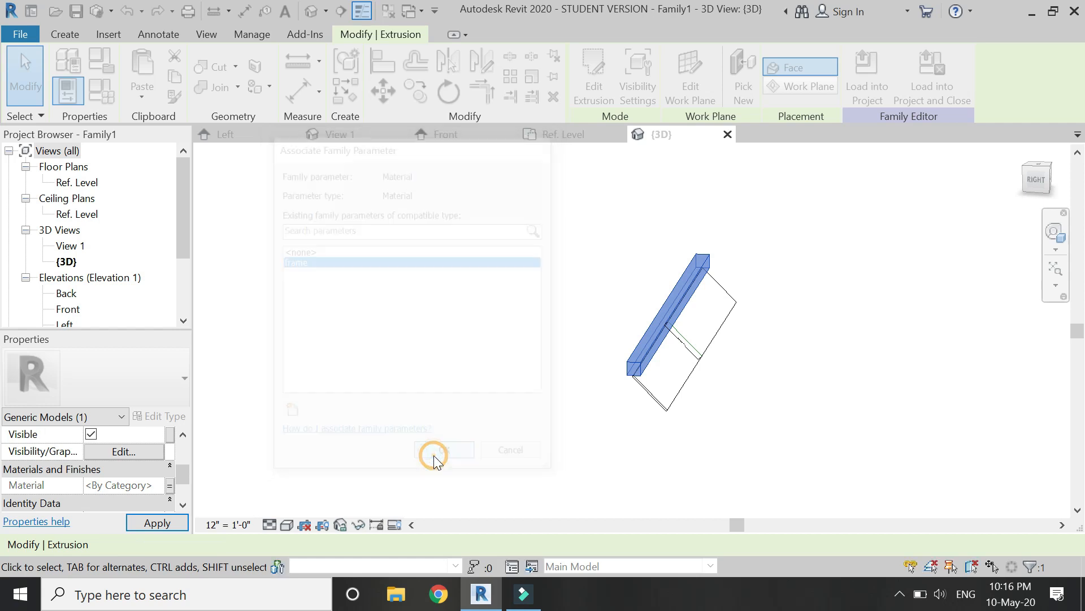
Step: Associate the glass extrusion's material with a new type parameter named glass
left_click(678, 393)
left_click(169, 486)
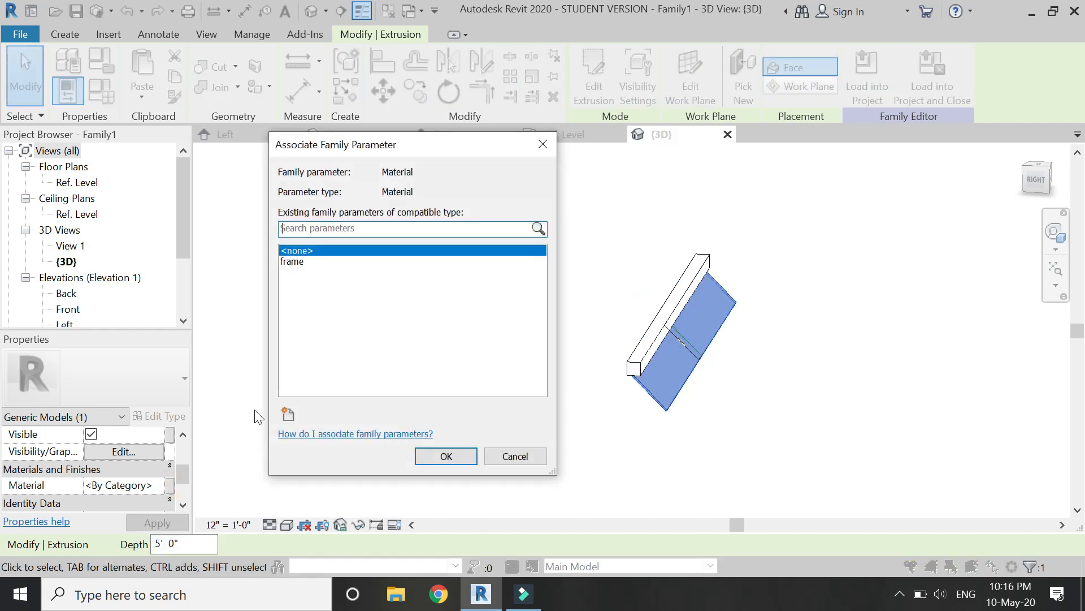
left_click(284, 415)
type("g")
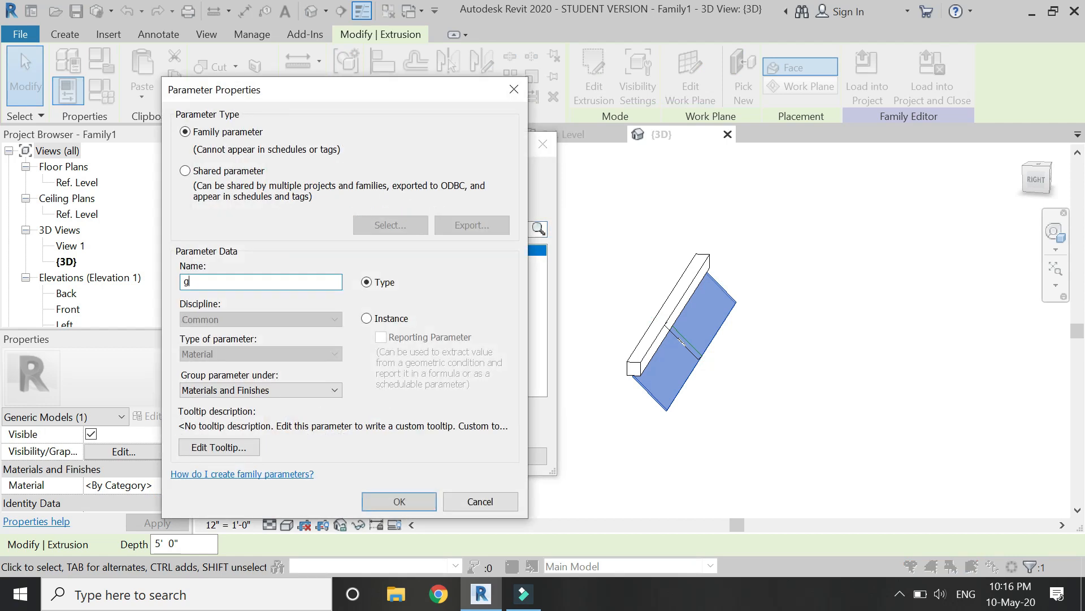
type("lass")
key("Return")
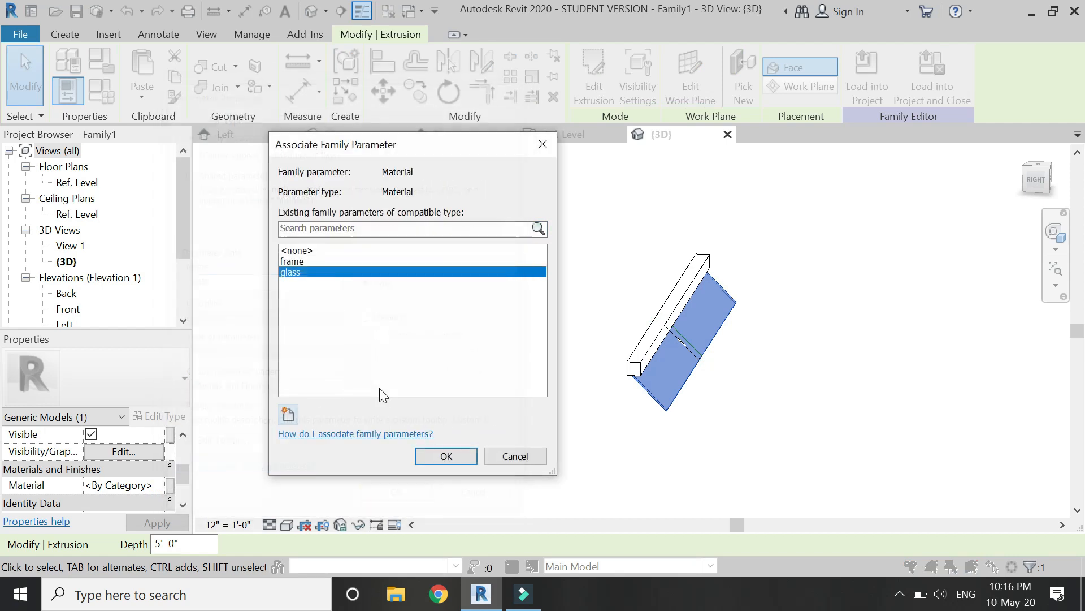
left_click(432, 460)
left_click(450, 365)
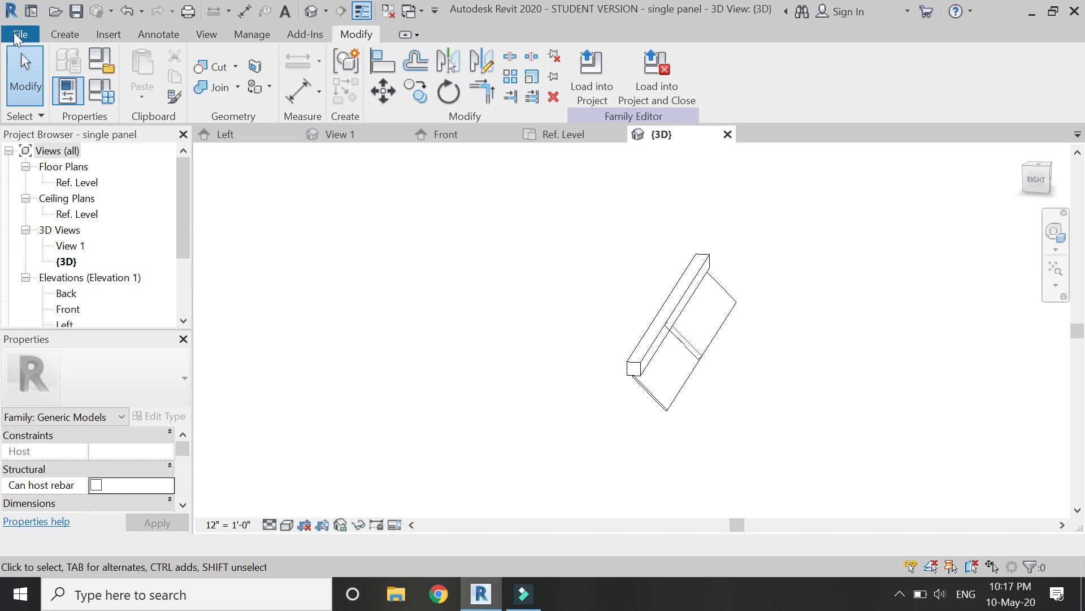
Step: Create a new family from the Window template and set its Ref. Level plan scale to 1 1/2" = 1'-0"
left_click(17, 35)
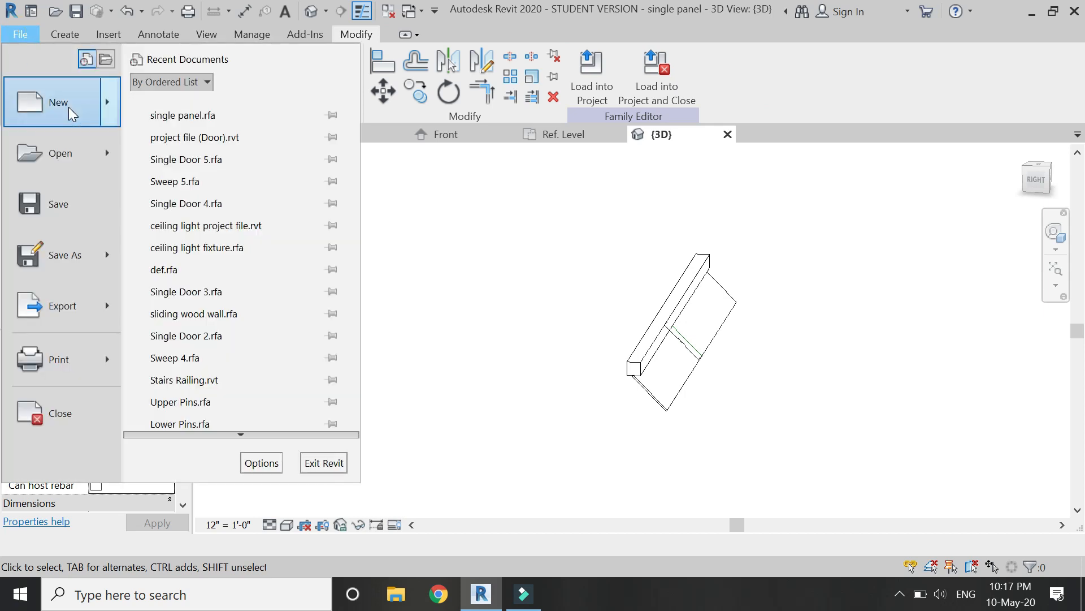
mouse_move(69, 107)
left_click(189, 162)
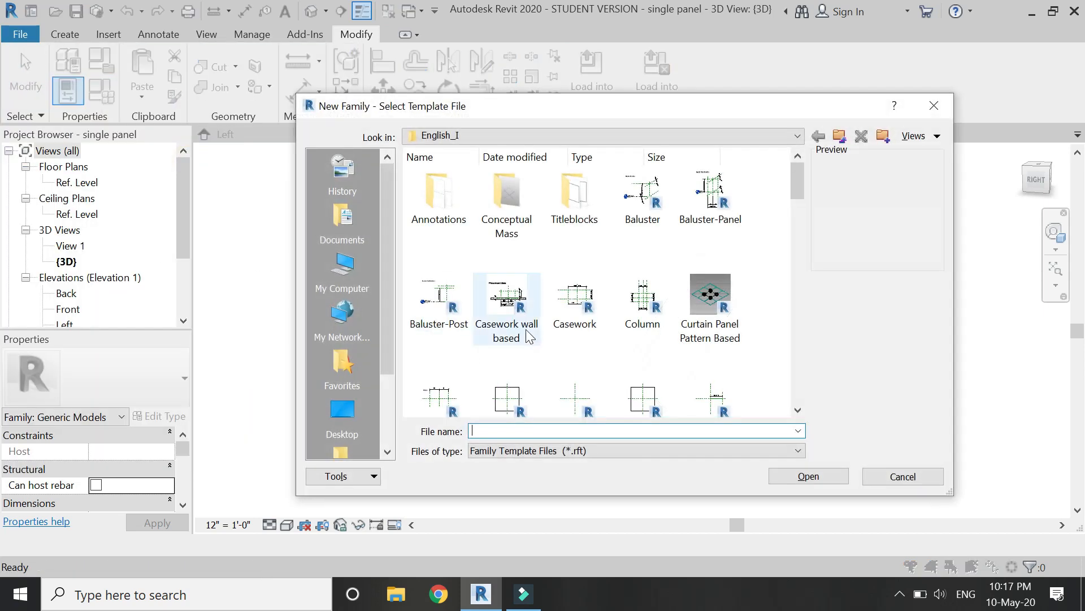
key("w")
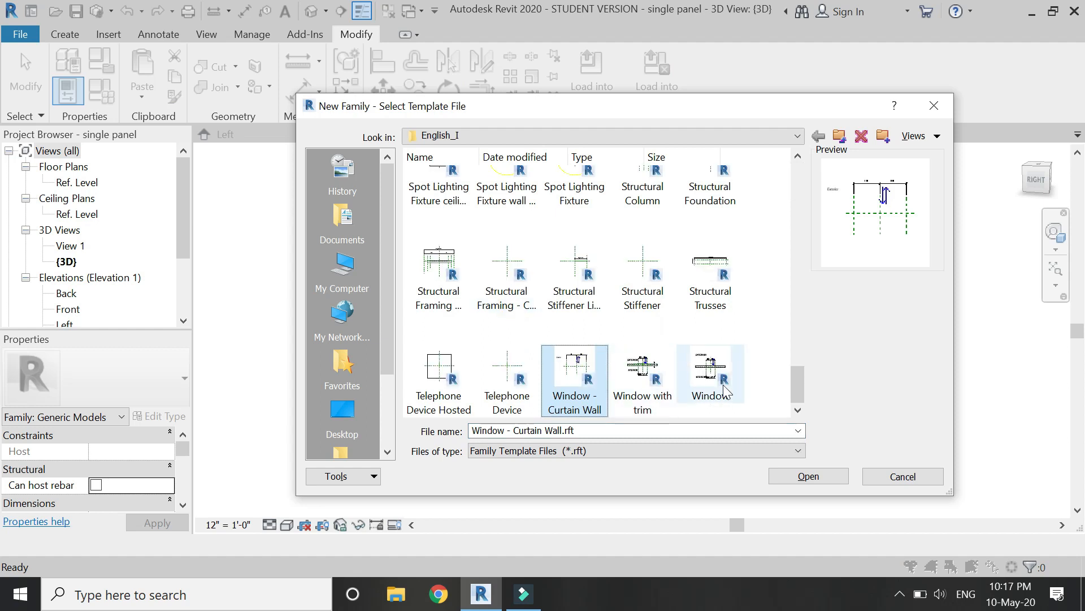
left_click(710, 370)
left_click(809, 481)
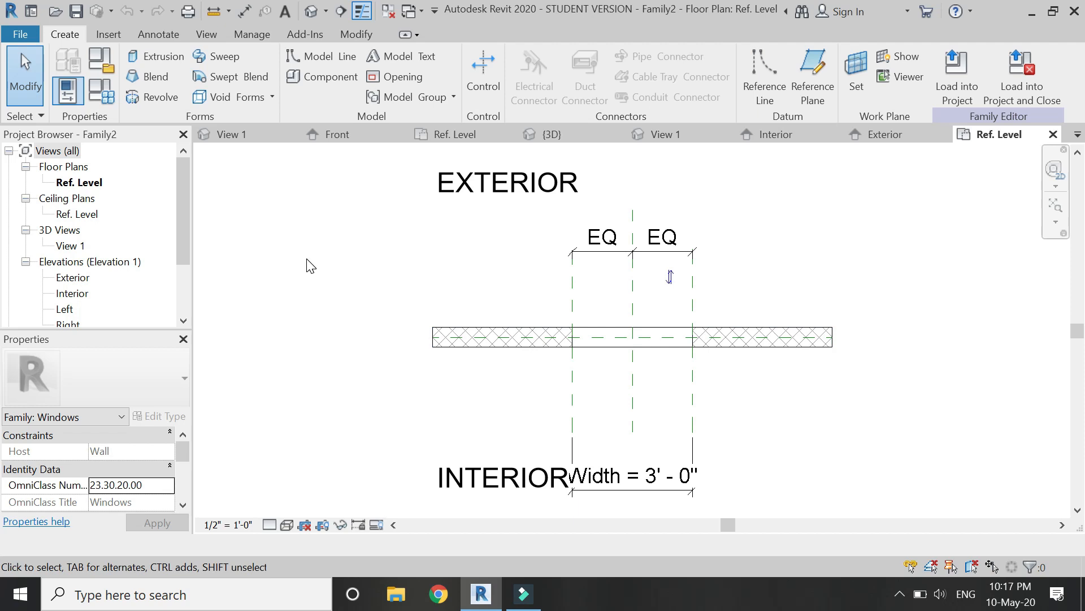
left_click(247, 521)
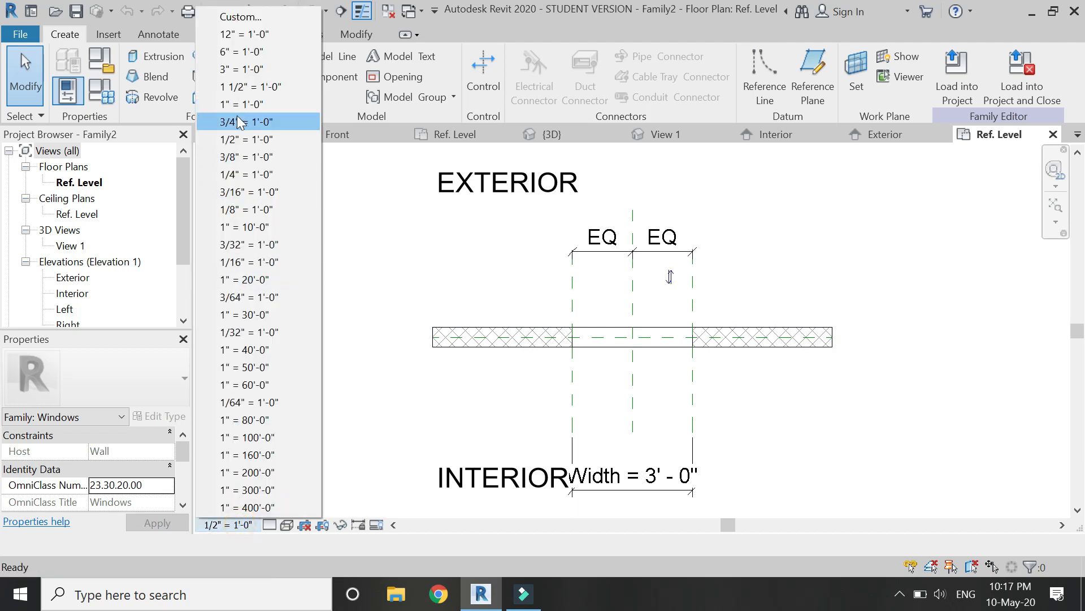
left_click(226, 90)
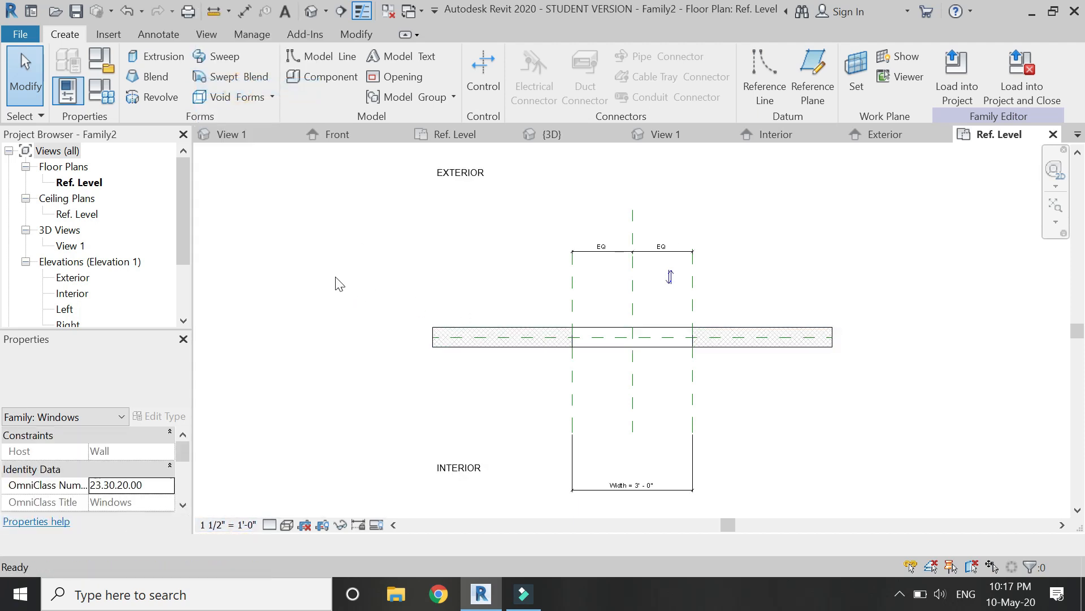
Step: Load the single panel family into the new window family, close it, and leave the placement command
left_click(229, 135)
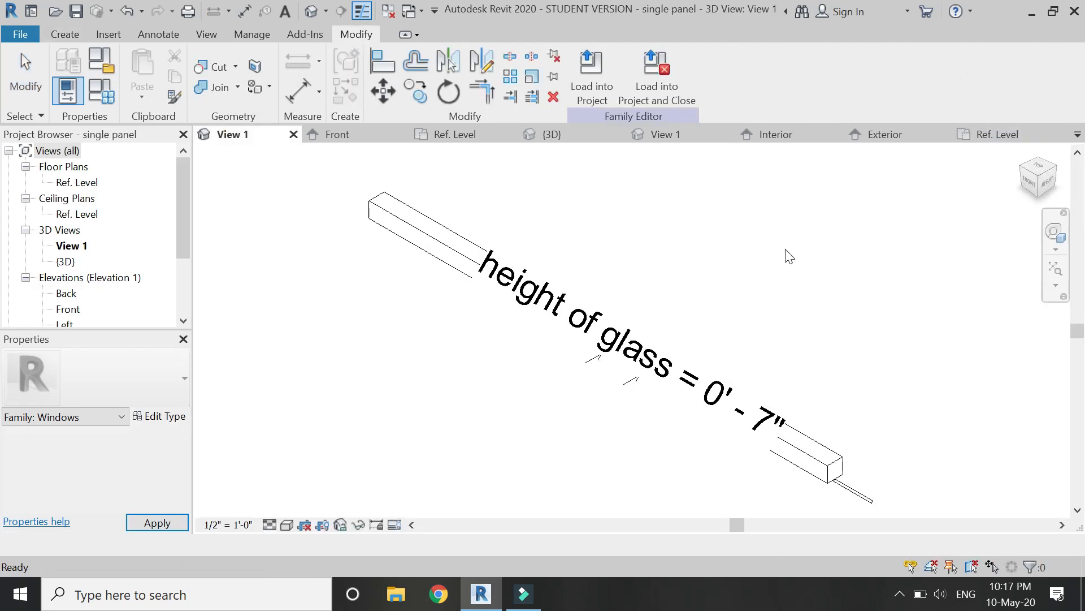
left_click(656, 80)
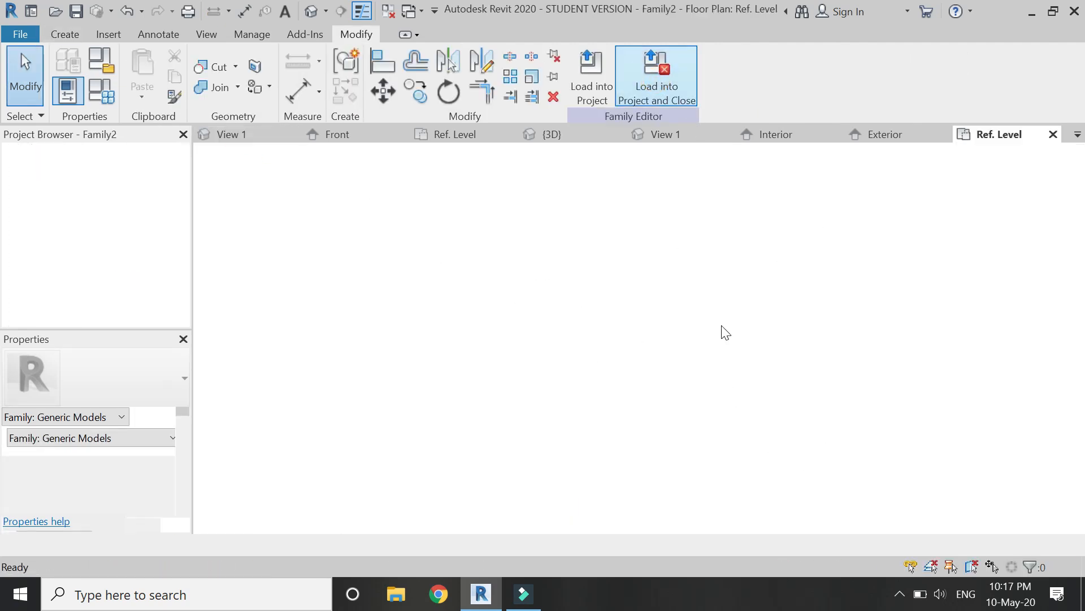
key("Escape")
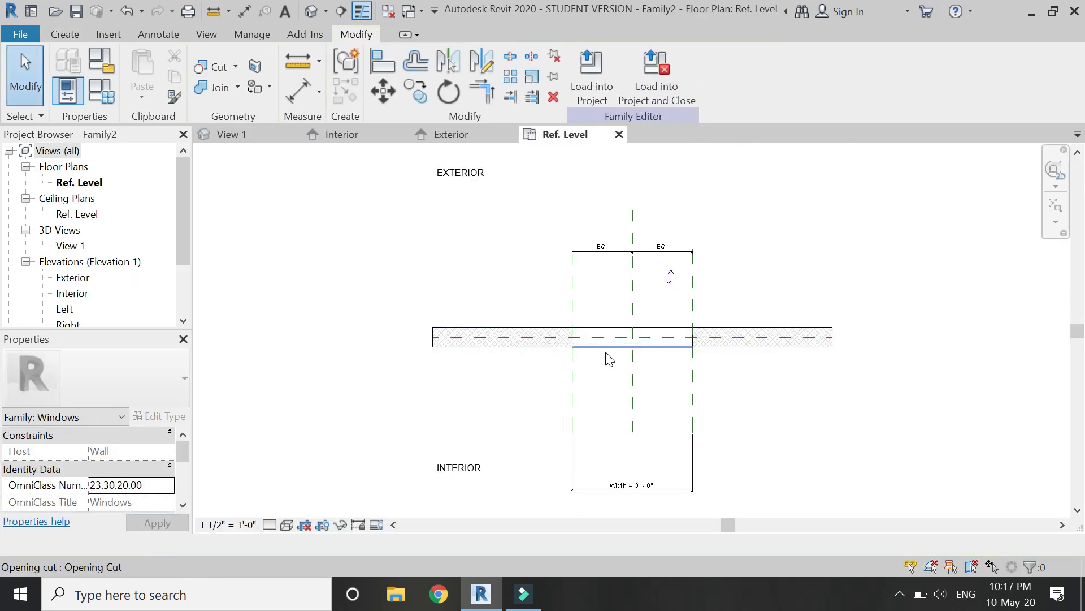
Step: In the Interior elevation, draw two vertical reference planes, about 4 5/8" inside the opening's left edge and about 6" inside its right edge
left_click(344, 134)
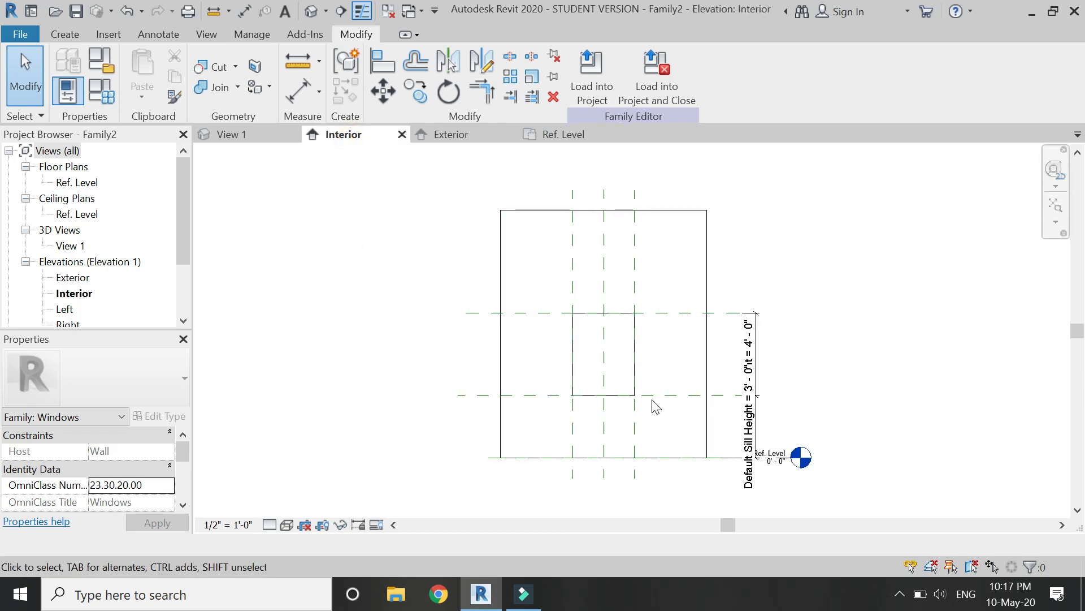
scroll(655, 407, "up", 1)
key("p")
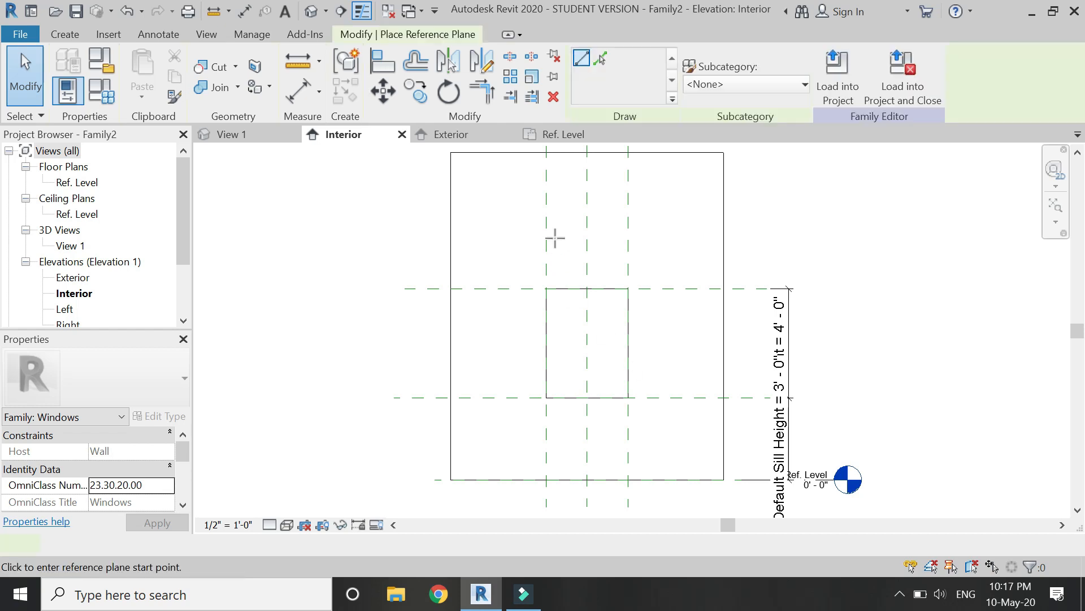
left_click(557, 221)
left_click(558, 456)
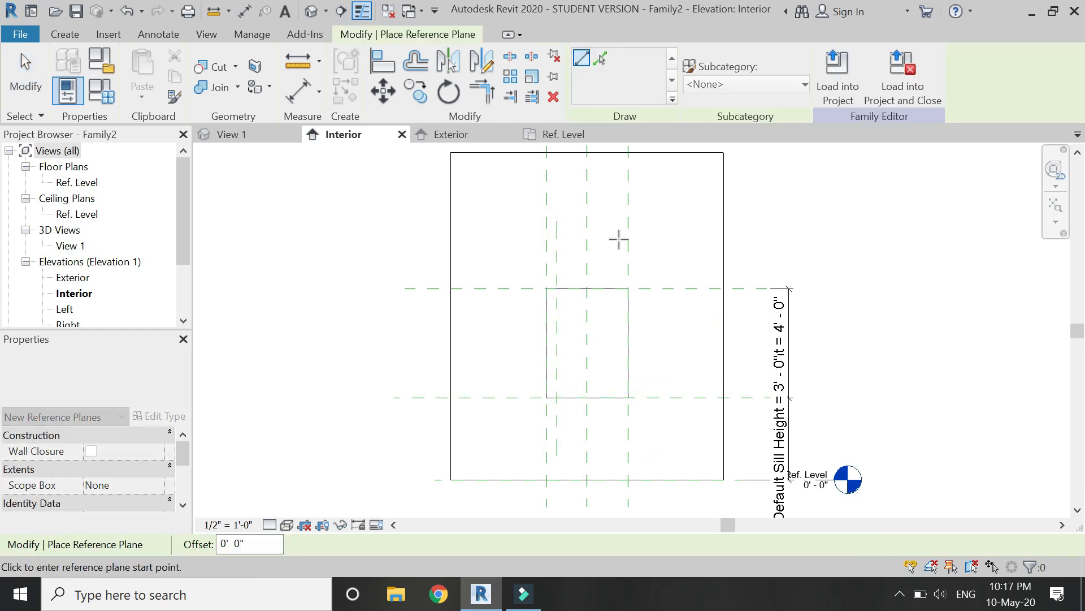
left_click(615, 221)
left_click(615, 455)
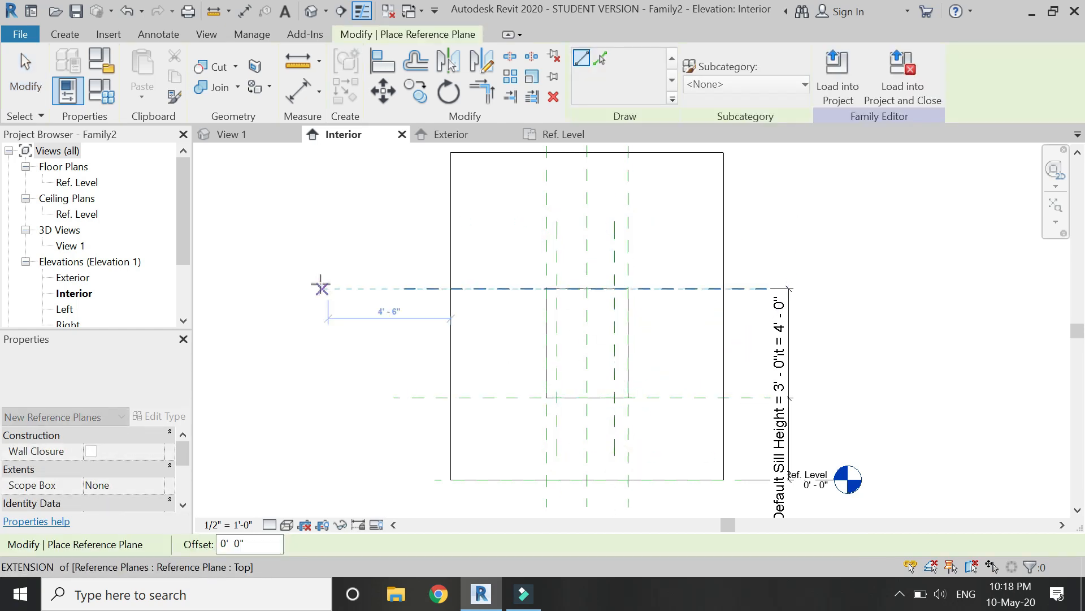
Step: Draw two horizontal reference planes across the wall, about 6" below the opening's head and about 6" above its sill
left_click(400, 302)
left_click(738, 302)
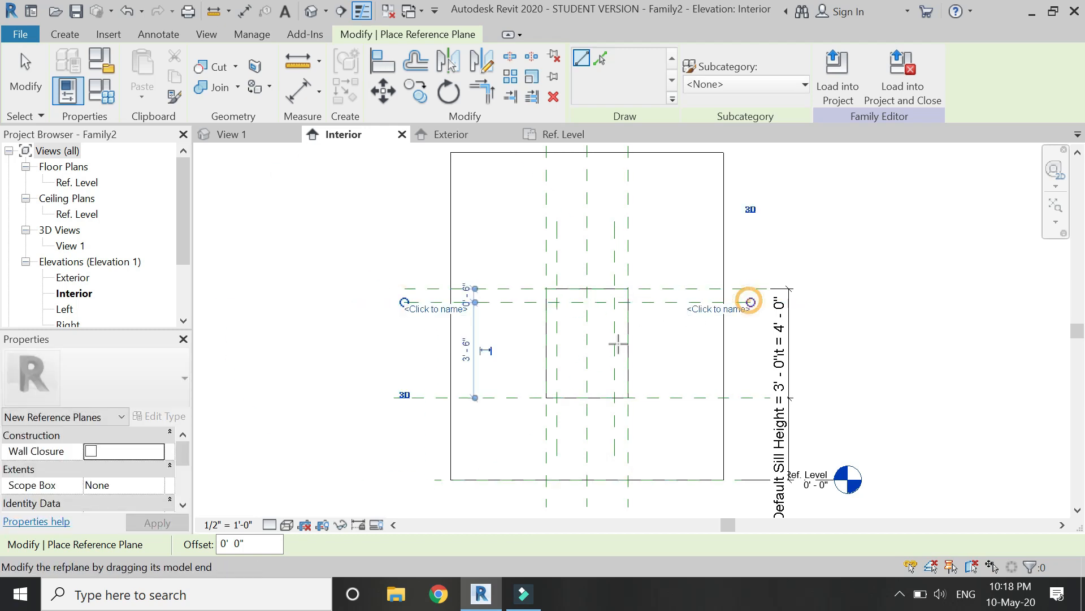
left_click(396, 384)
left_click(741, 384)
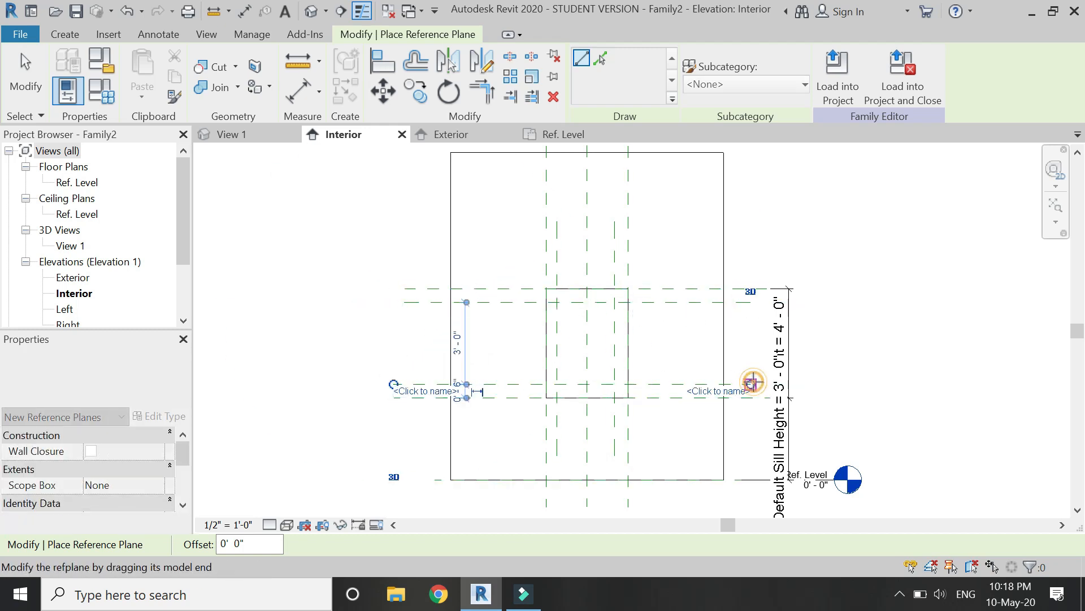
Step: Dimension the gap between the Left plane and its inner vertical plane, and set the view scale to 3" = 1'-0"
key("d")
key("i")
scroll(565, 283, "up", 4)
left_click(501, 308)
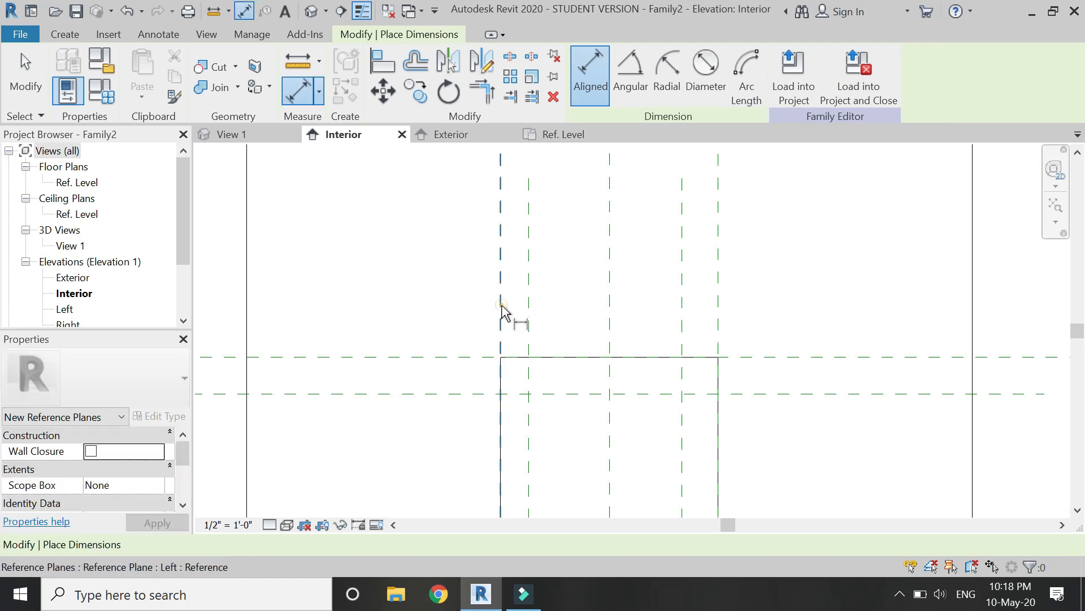
left_click(529, 311)
left_click(572, 299)
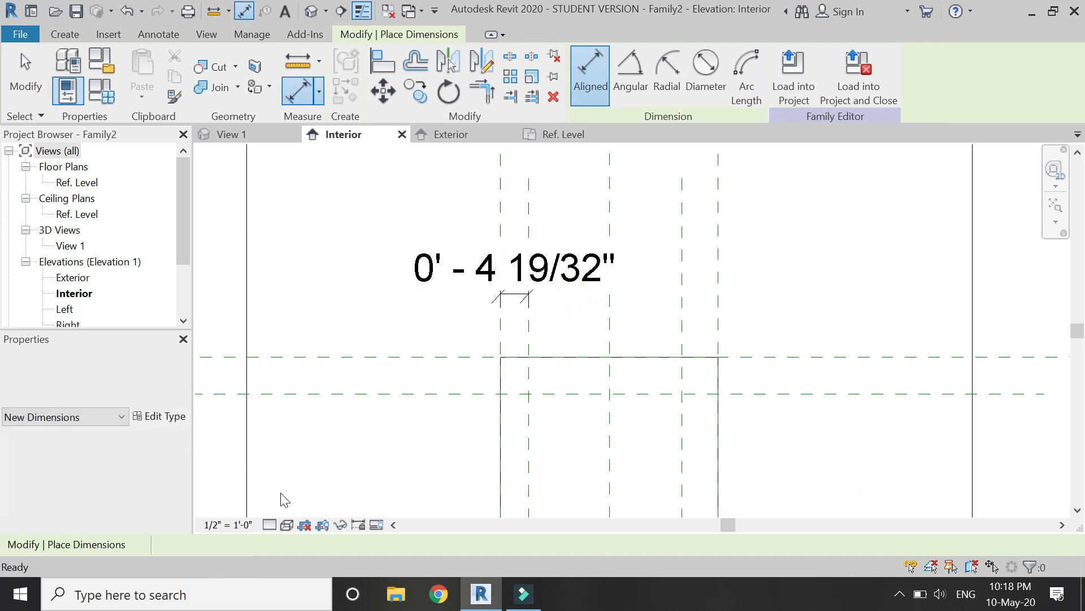
key("Escape")
key("Escape")
left_click(228, 525)
left_click(253, 76)
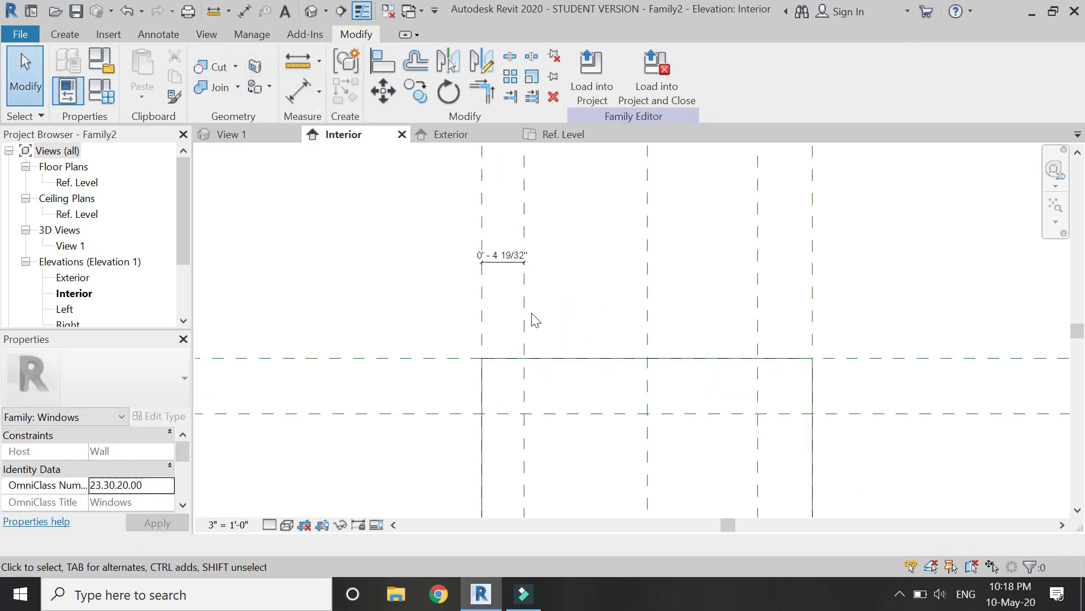
Step: Set the inner left reference plane 2" from the Left plane and lock the dimension between them
left_click(520, 291)
left_click(491, 234)
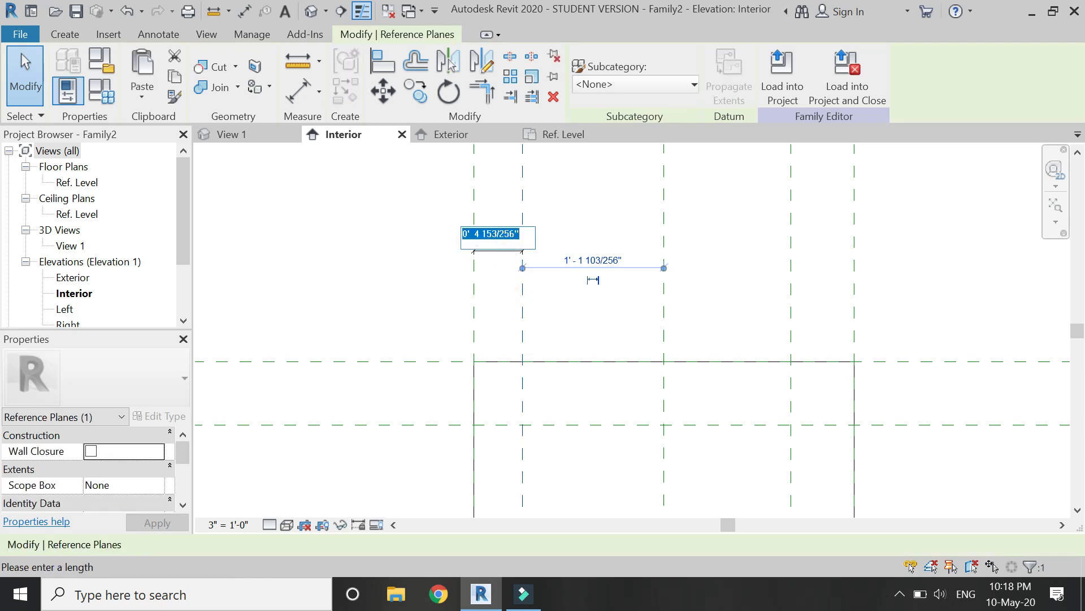
key("Return")
key("Escape")
left_click(486, 250)
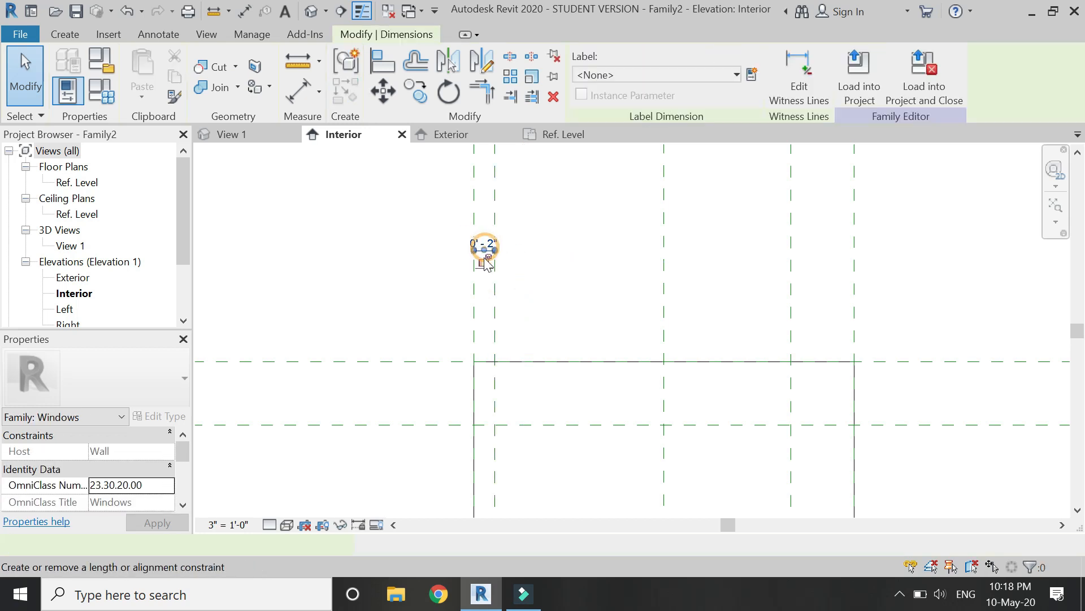
left_click(483, 261)
key("Escape")
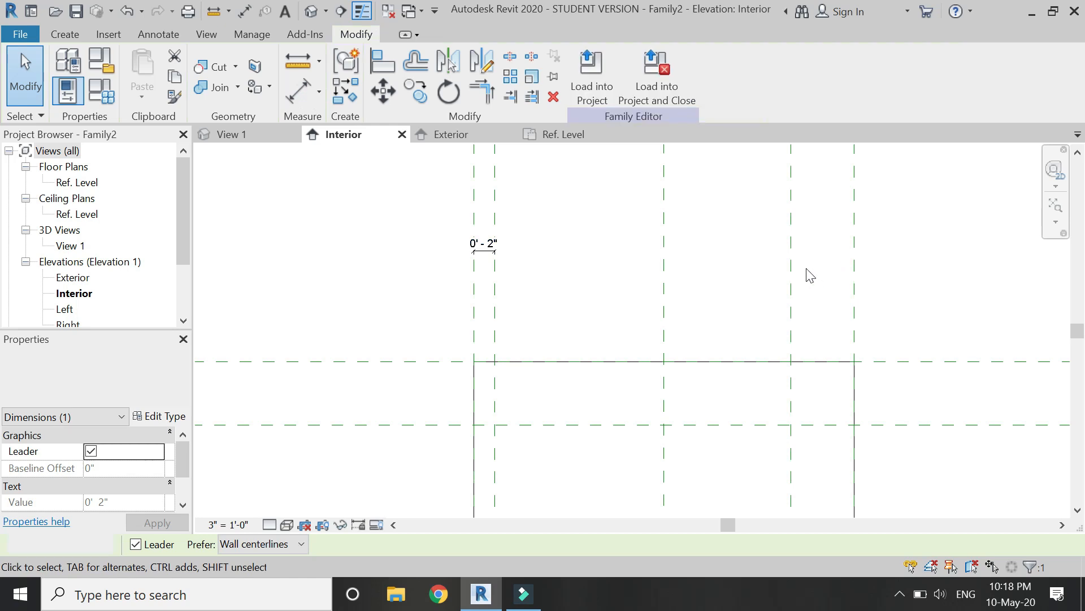
Step: Set the inner right reference plane 2" from the opening's Right plane
left_click(791, 274)
left_click(820, 259)
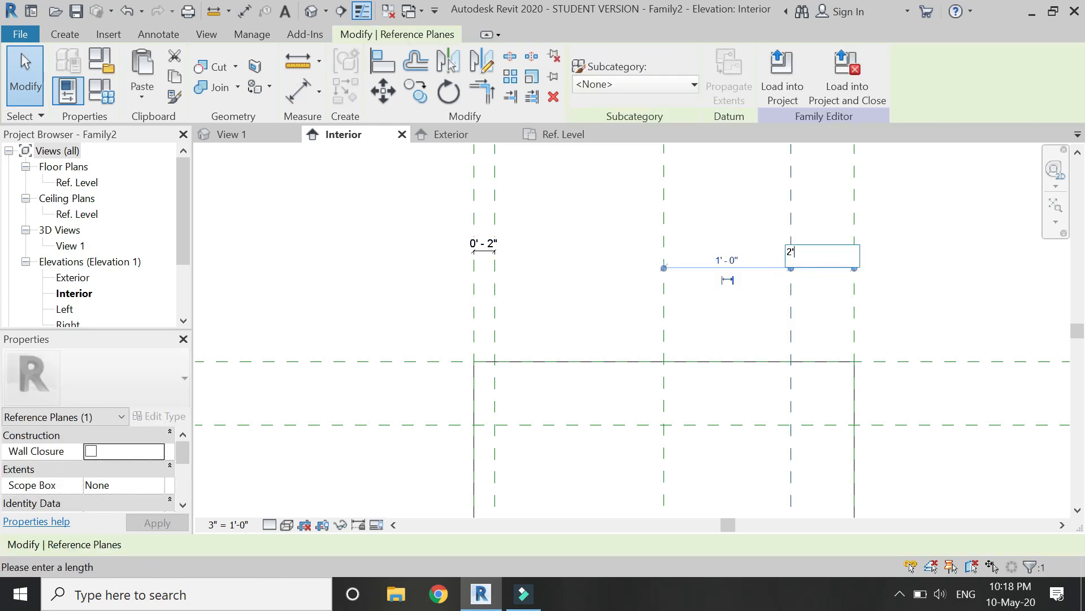
type("2\"")
key("Return")
Step: Set the inner upper reference plane 2" below the opening's Top plane
left_click(400, 424)
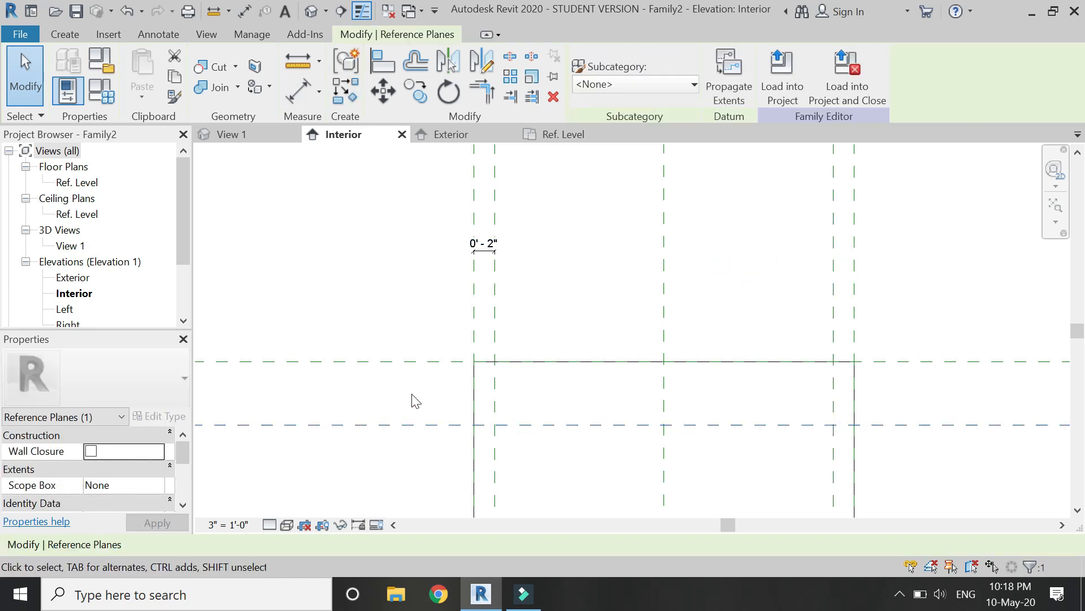
scroll(484, 419, "down", 2)
left_click(350, 394)
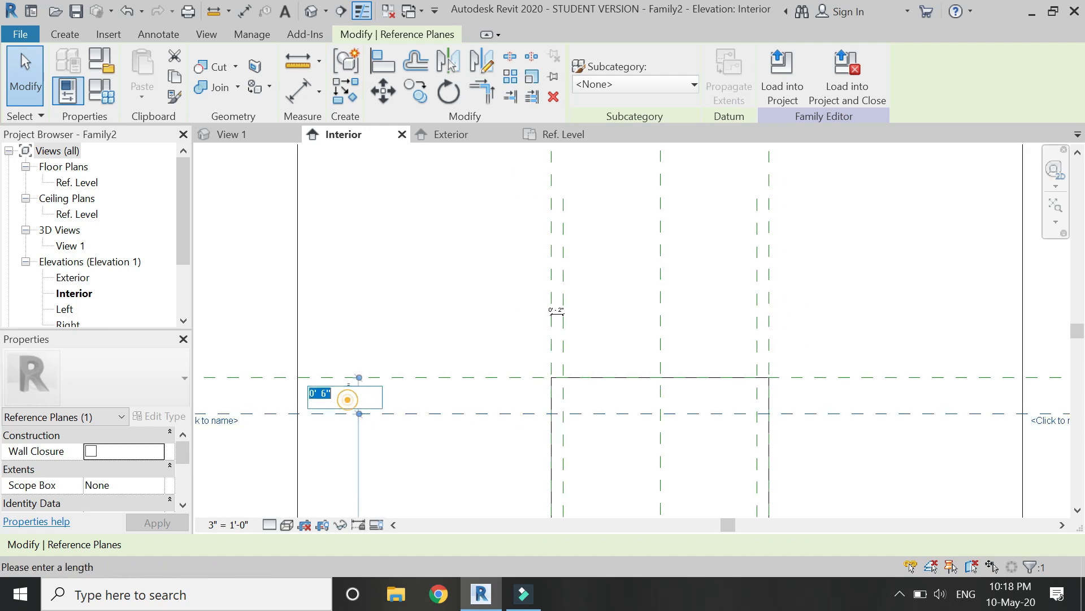
left_click(412, 397)
scroll(581, 259, "down", 3)
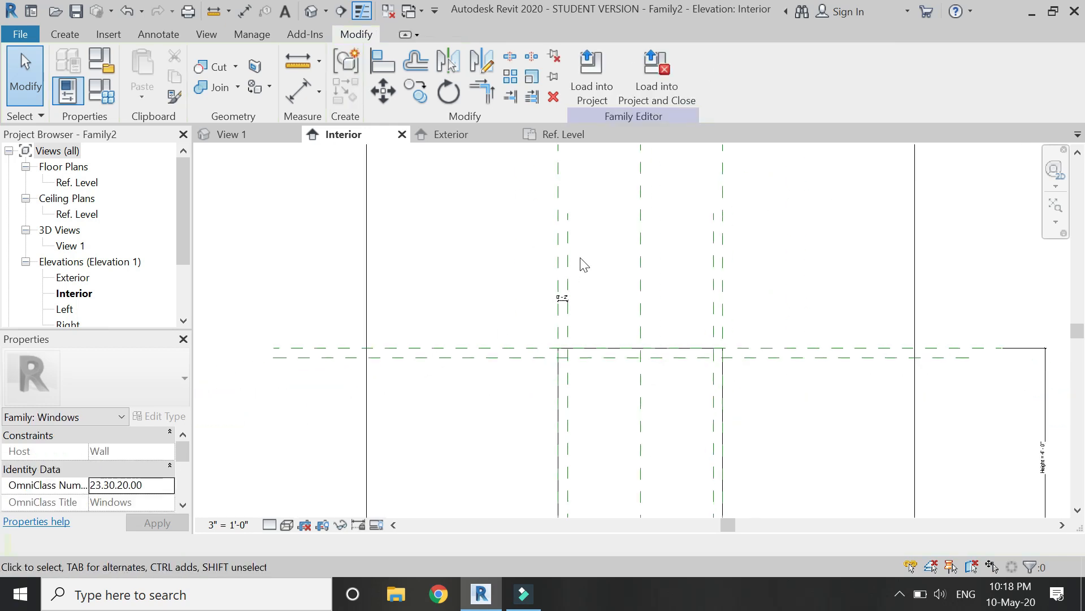
Step: Set the inner lower reference plane 2" above the opening's Sill plane
scroll(552, 432, "up", 3)
left_click(544, 400)
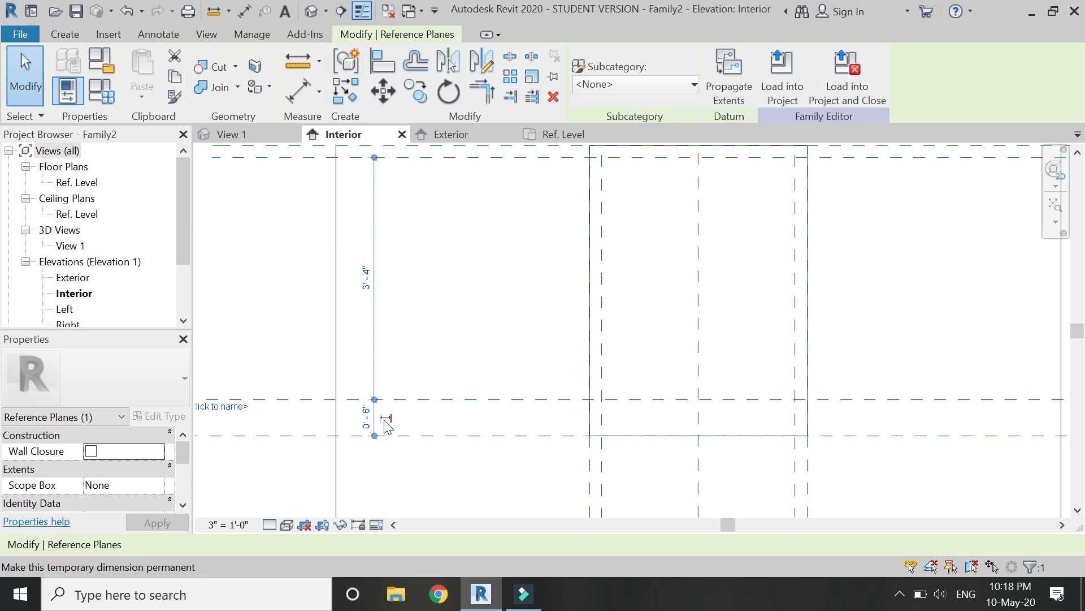
left_click(358, 418)
type("2")
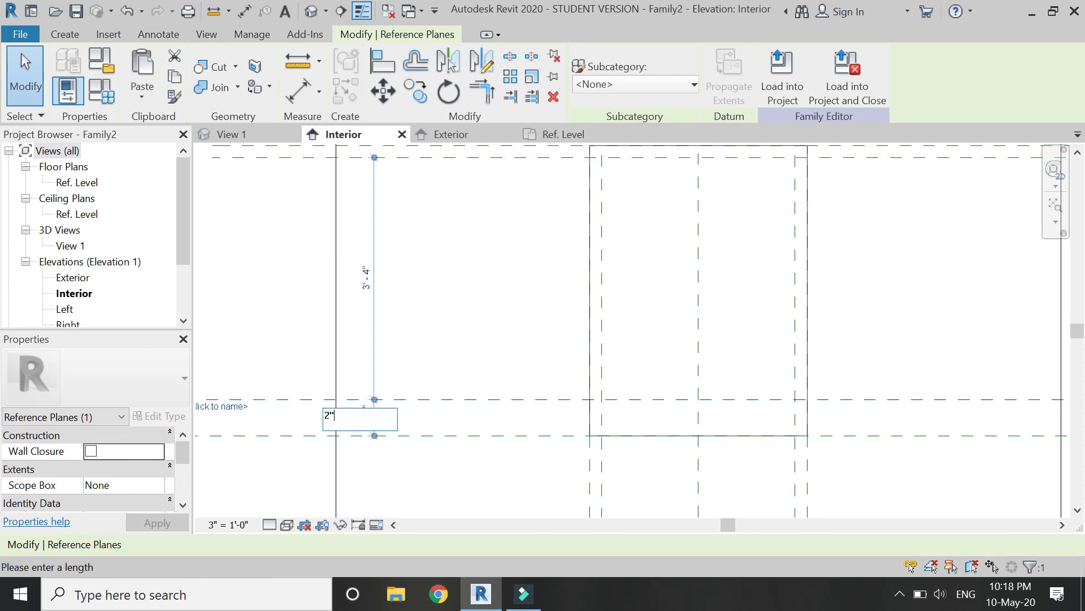
left_click(424, 426)
scroll(424, 426, "down", 2)
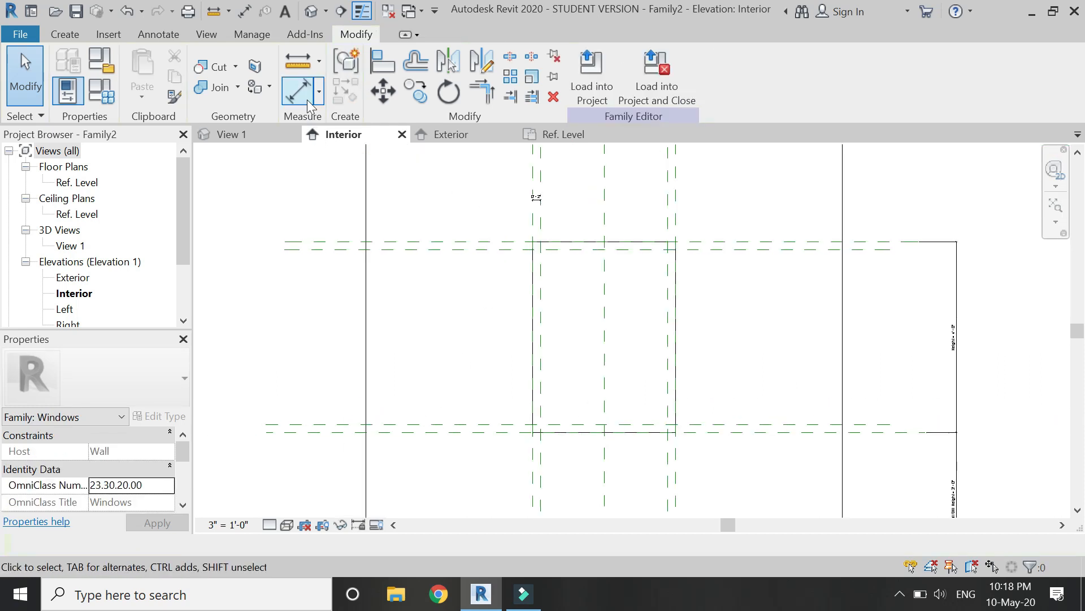
Step: Add an aligned dimension between the Top plane and the inner plane below it, and lock it
left_click(306, 99)
scroll(492, 252, "up", 3)
left_click(492, 244)
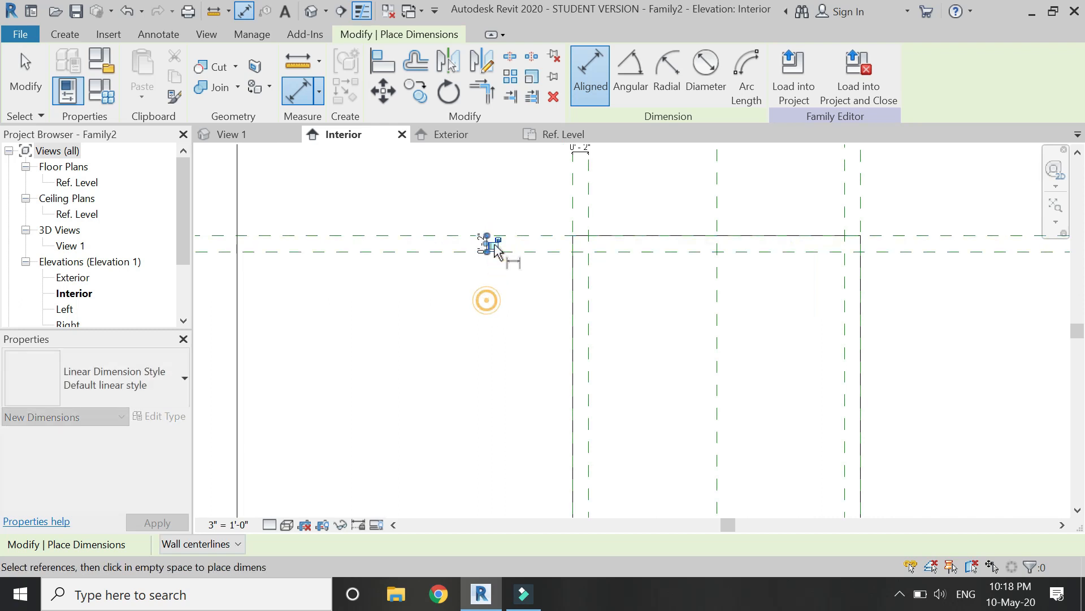
left_click(496, 240)
Step: Add an aligned dimension between the inner right reference plane and the Right plane
scroll(450, 316, "down", 2)
scroll(726, 232, "up", 2)
left_click(635, 266)
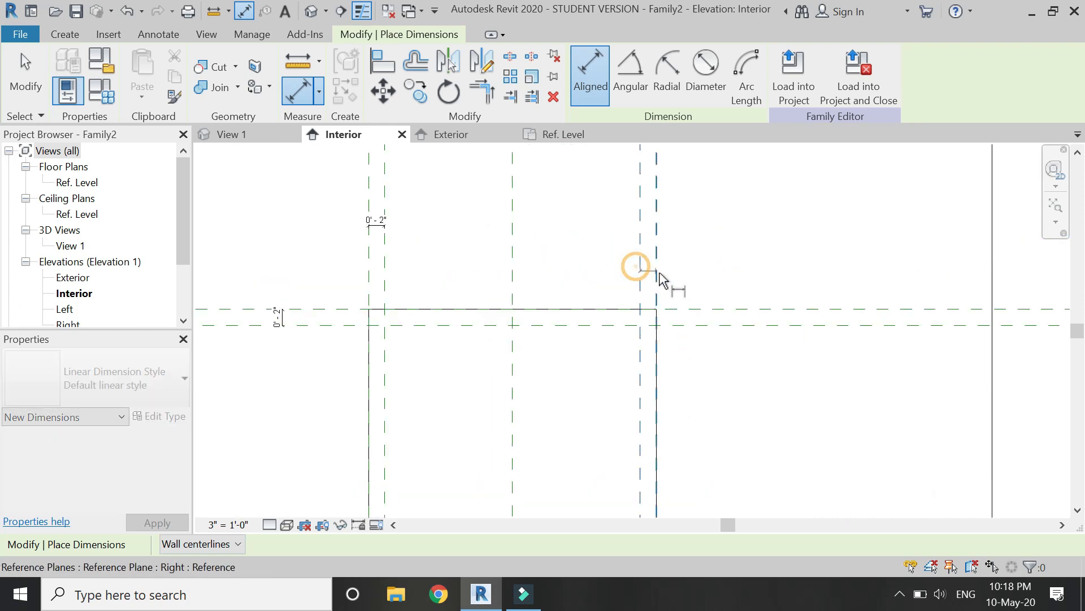
left_click(697, 231)
scroll(575, 209, "down", 2)
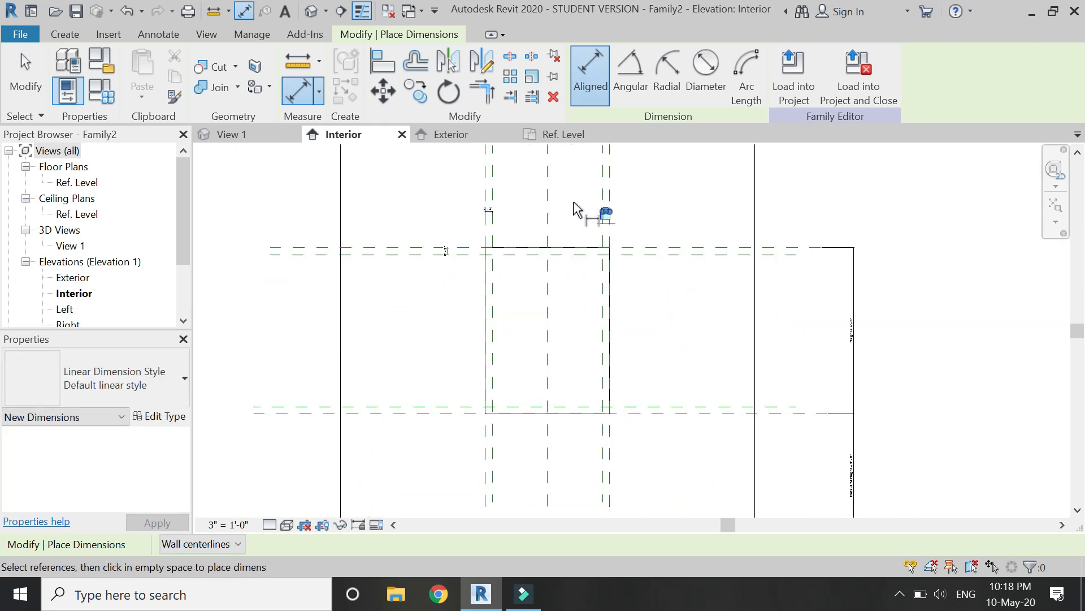
Step: Add an aligned dimension between the Sill plane and the inner plane above it, lock it, and leave the dimension command
scroll(486, 340, "up", 3)
left_click(491, 355)
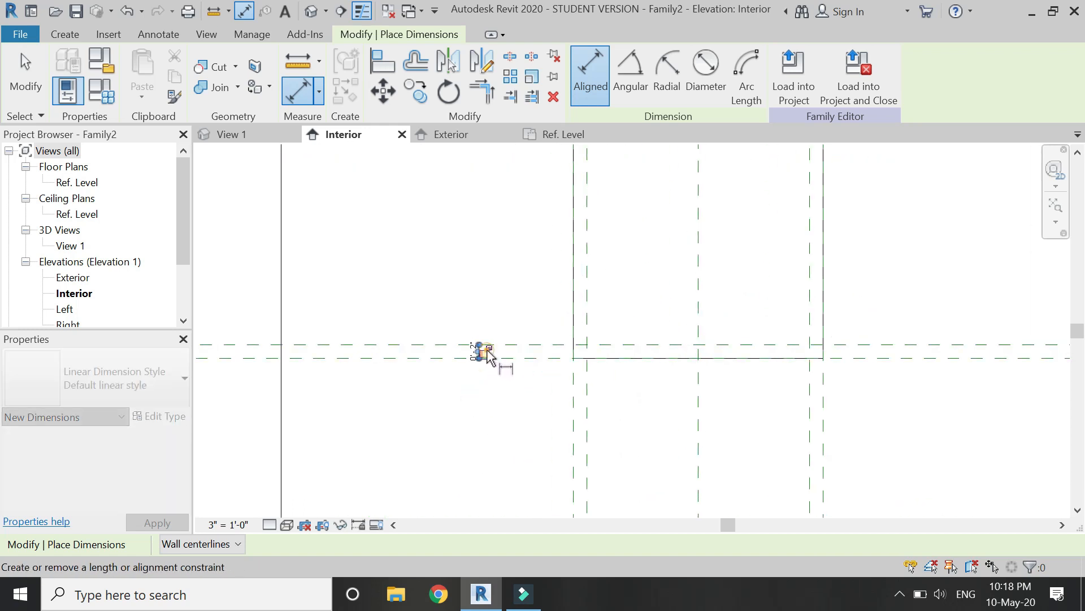
scroll(492, 362, "down", 2)
scroll(562, 300, "up", 2)
key("Escape")
key("Escape")
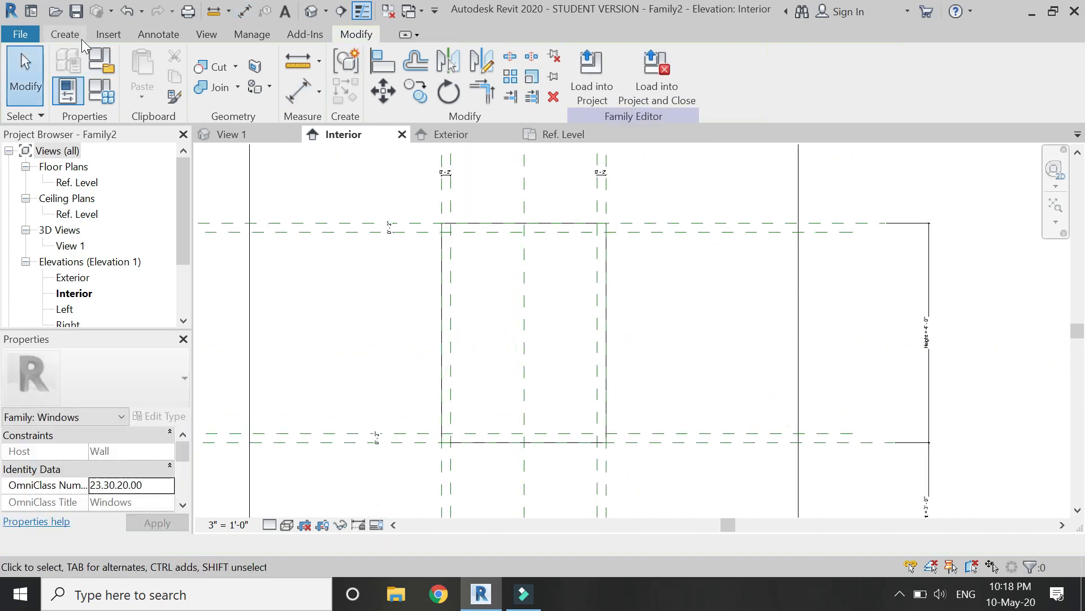
Step: Sketch an extrusion with one rectangle on the opening's edges and another on the four inner planes, locking their sides to the references
left_click(82, 38)
left_click(144, 55)
left_click(642, 62)
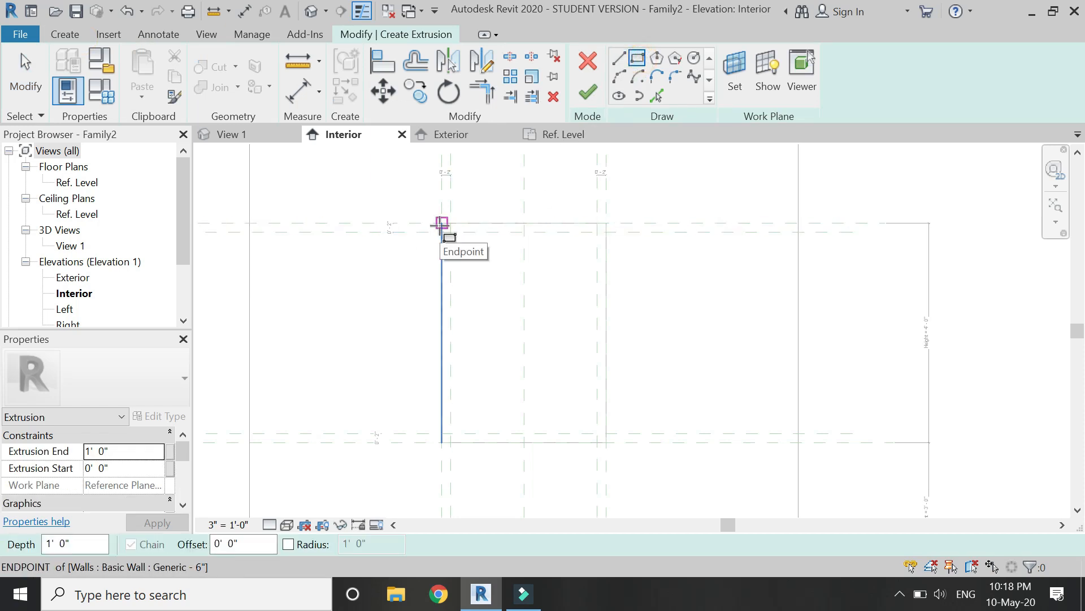
left_click(442, 222)
left_click(606, 442)
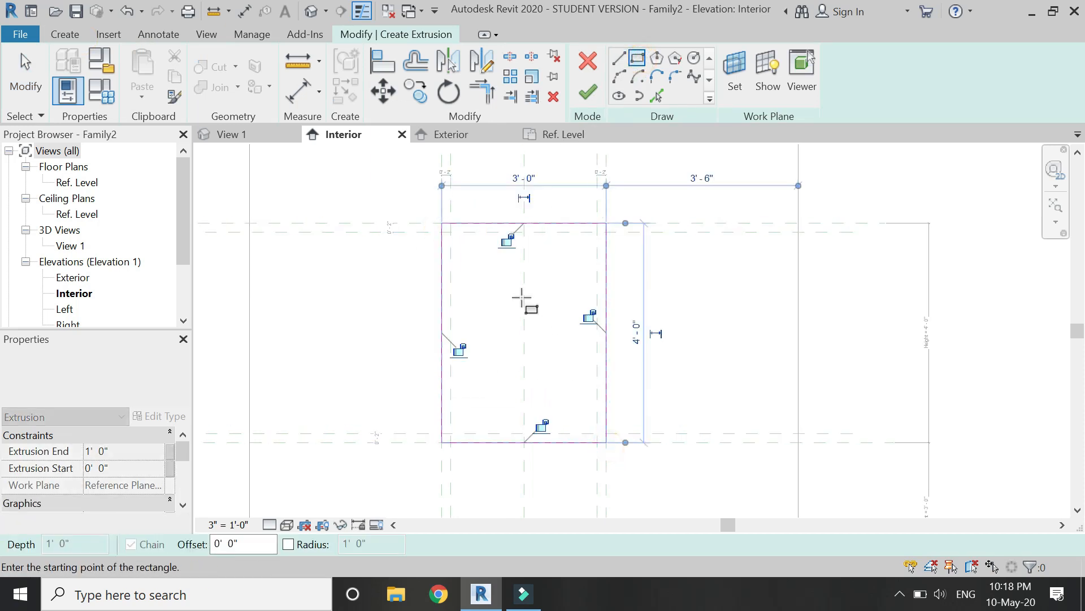
left_click(506, 242)
left_click(459, 350)
left_click(589, 316)
left_click(543, 425)
left_click(450, 232)
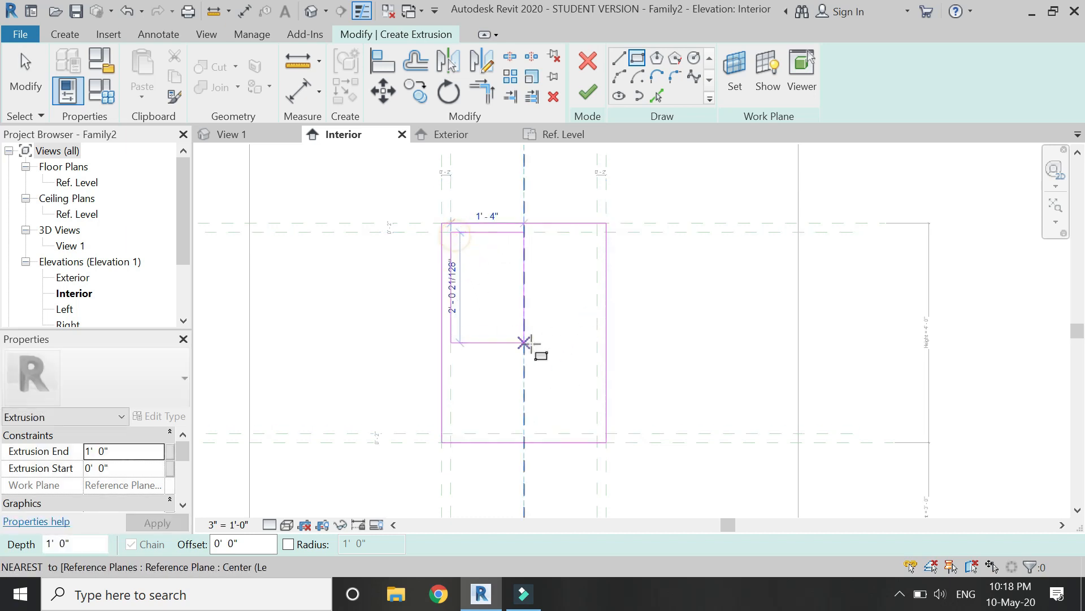
left_click(597, 433)
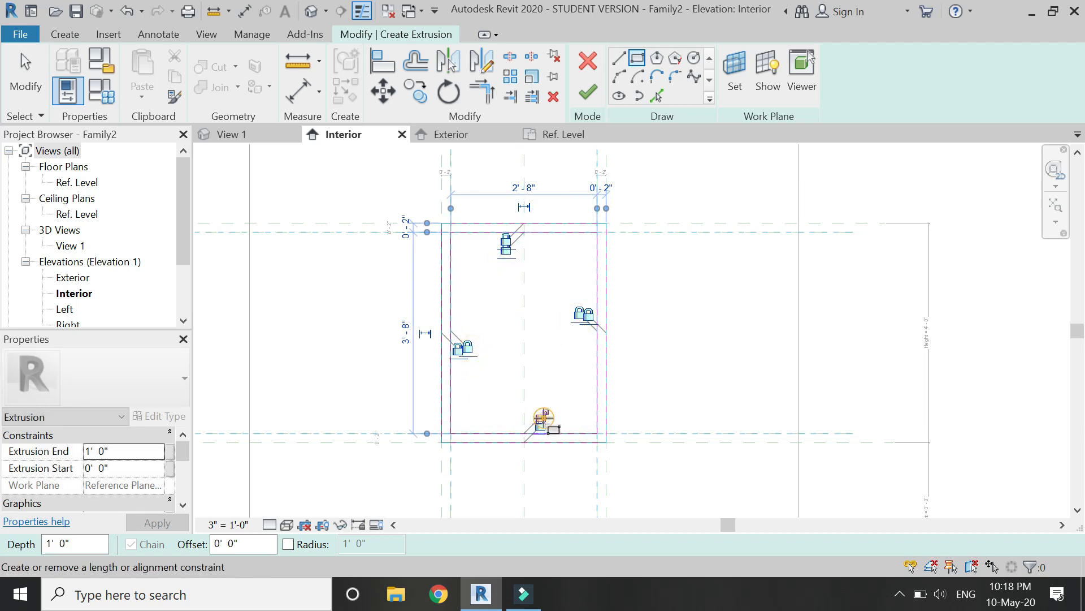
Step: Set the frame's Extrusion End to 1" and Extrusion Start to -1", and finish the extrusion
left_click(140, 451)
type("1'")
left_click(142, 468)
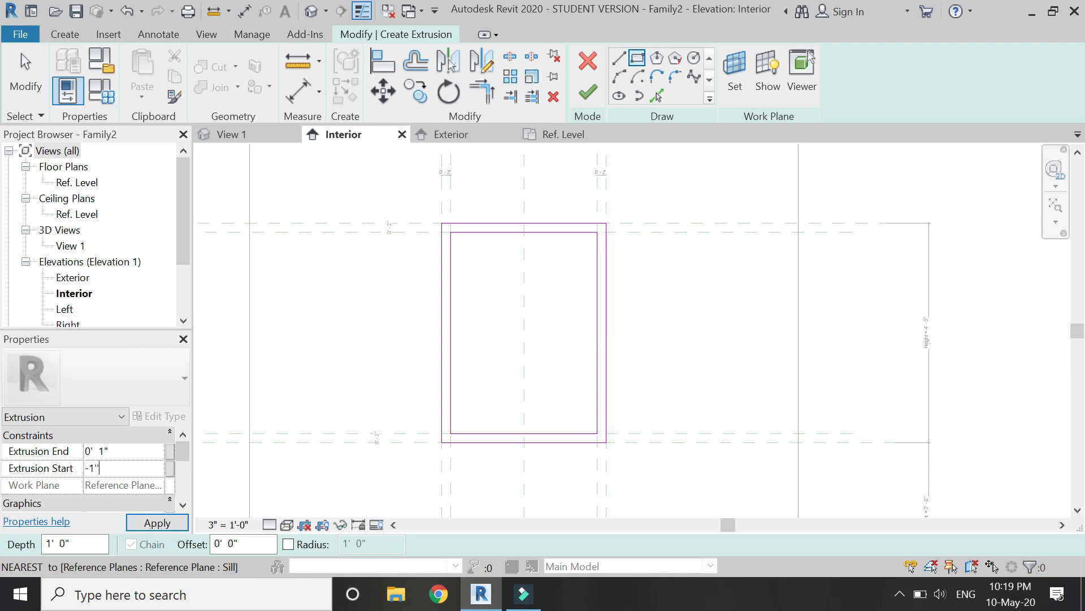
left_click(156, 523)
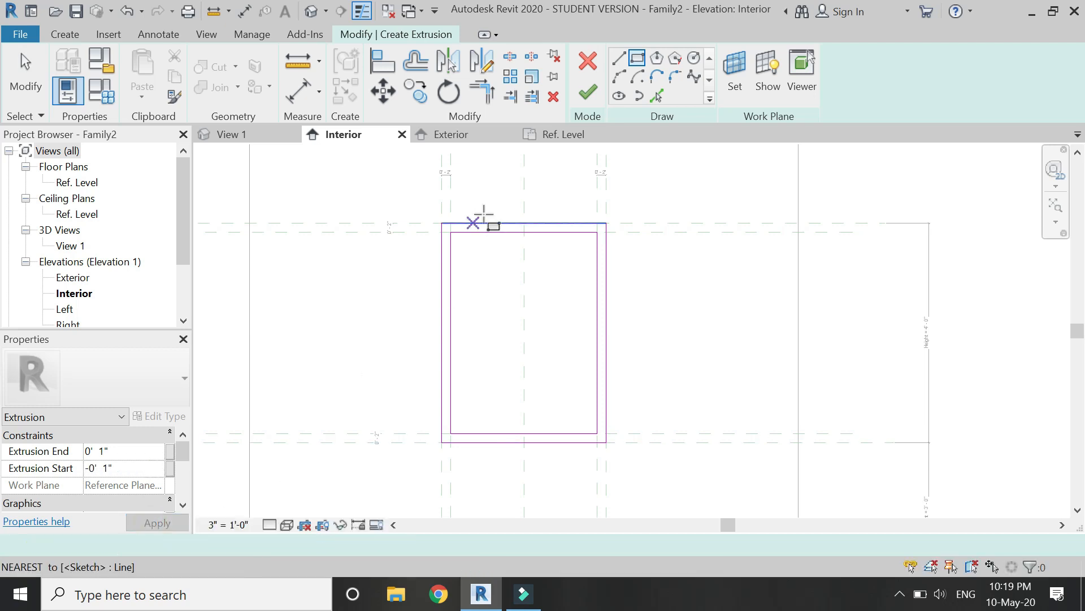
left_click(588, 91)
left_click(497, 200)
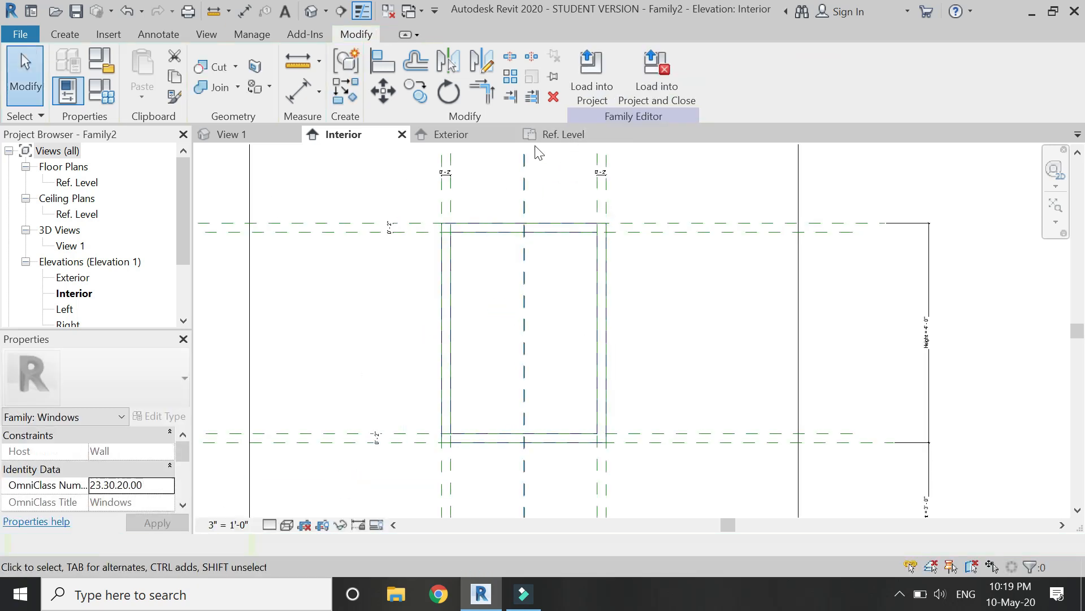
Step: In the Ref. Level plan, place a single panel component at the intersection of the wall centreline and the opening's centre plane
left_click(560, 134)
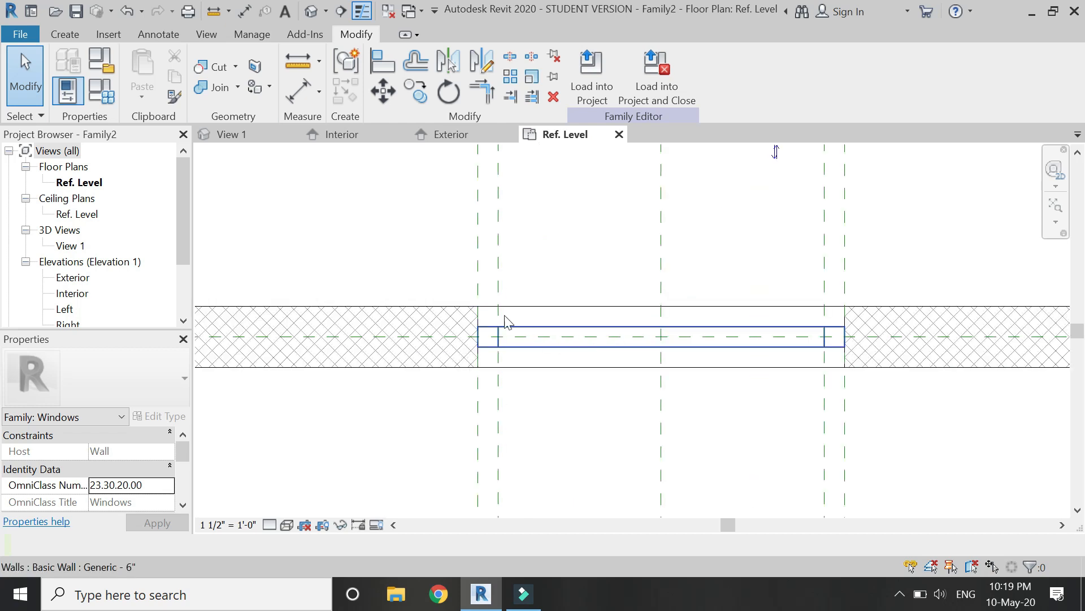
scroll(463, 277, "down", 4)
left_click(56, 36)
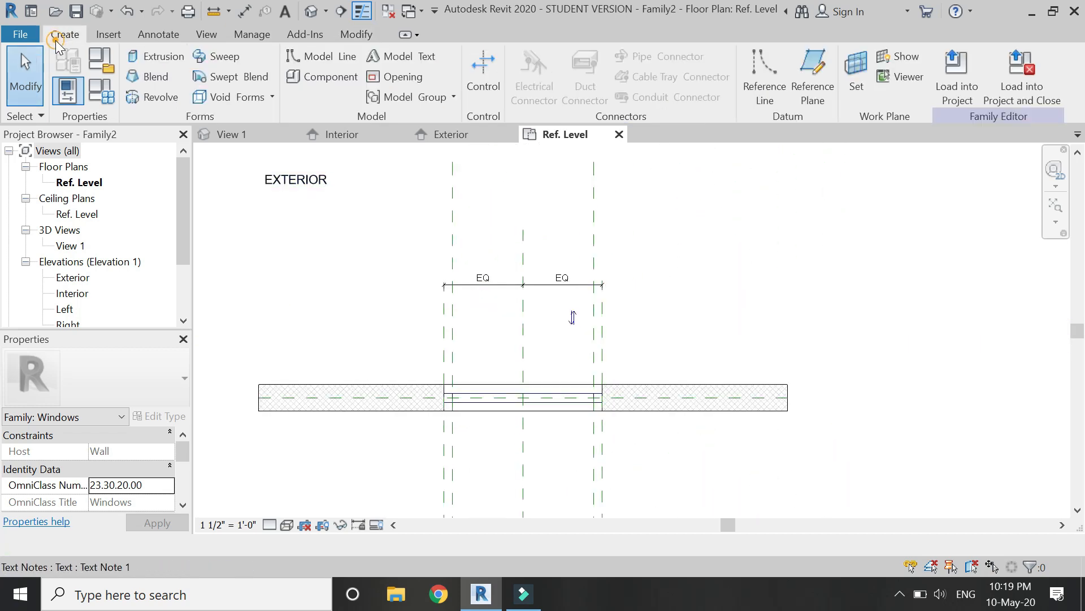
left_click(334, 77)
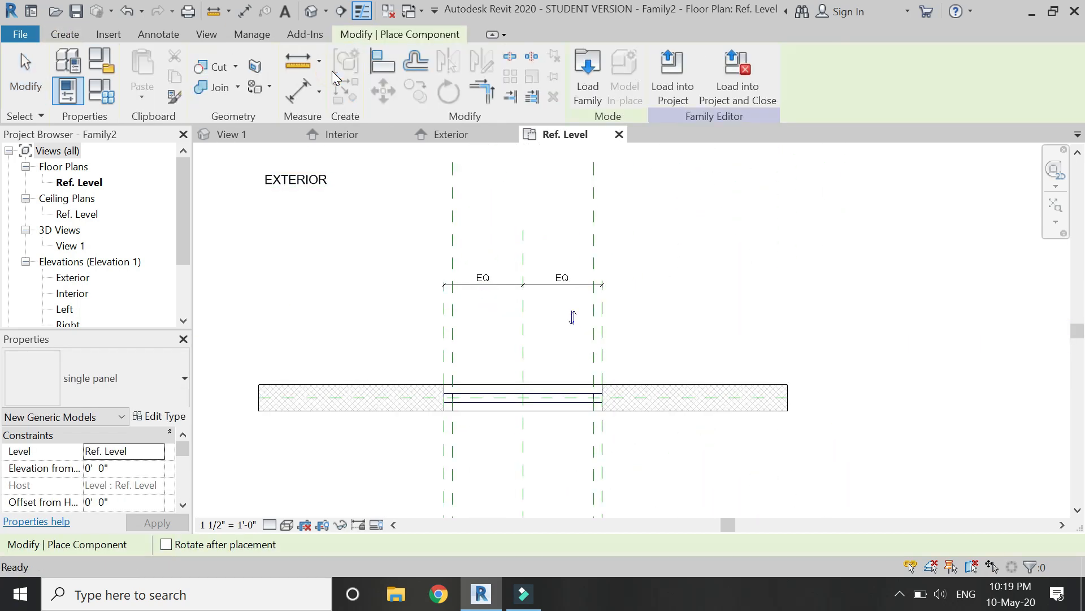
left_click(522, 399)
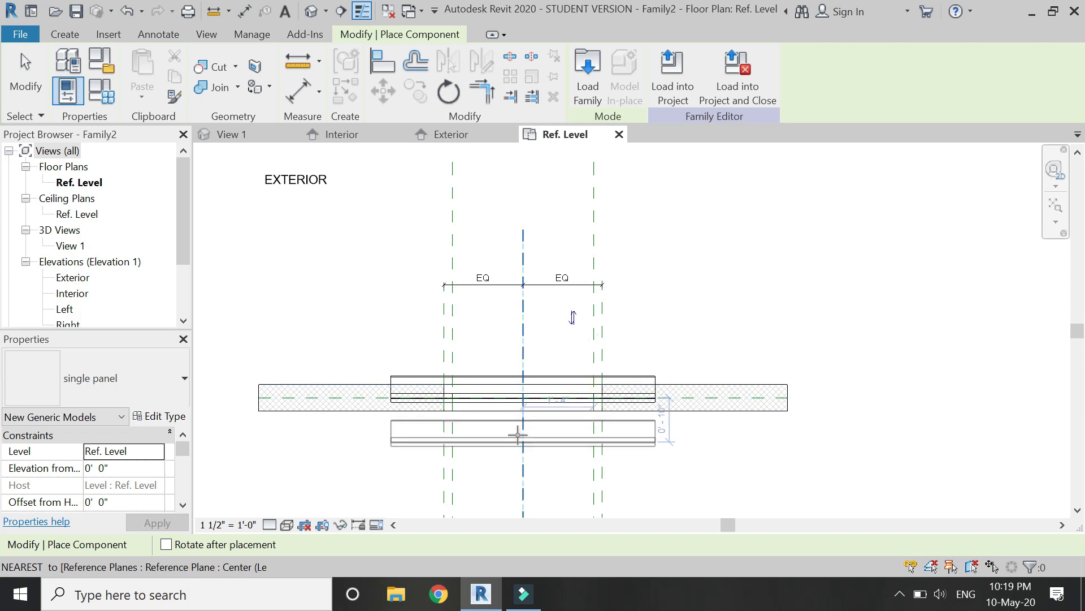
Step: Finish placing panels and add a family type parameter named angle with the parameter type Angle
key("Escape")
left_click(111, 93)
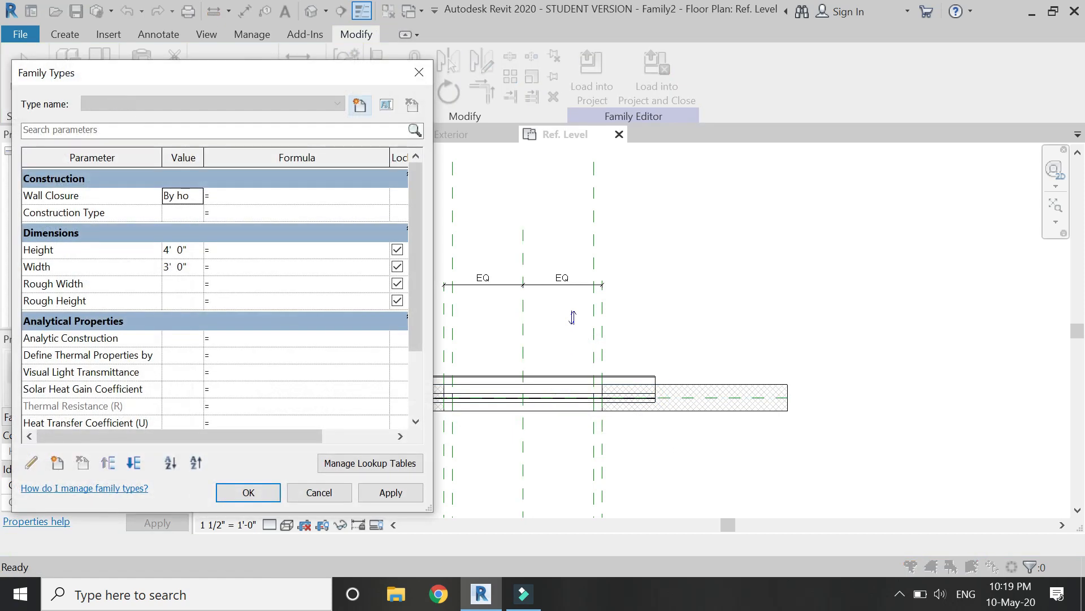
left_click(57, 462)
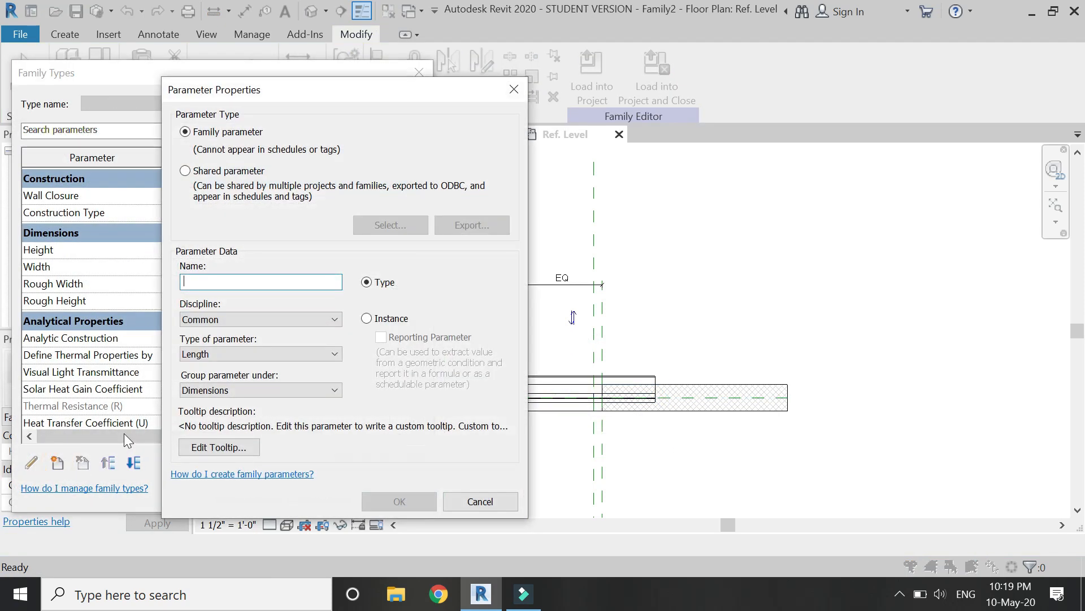
type("angle")
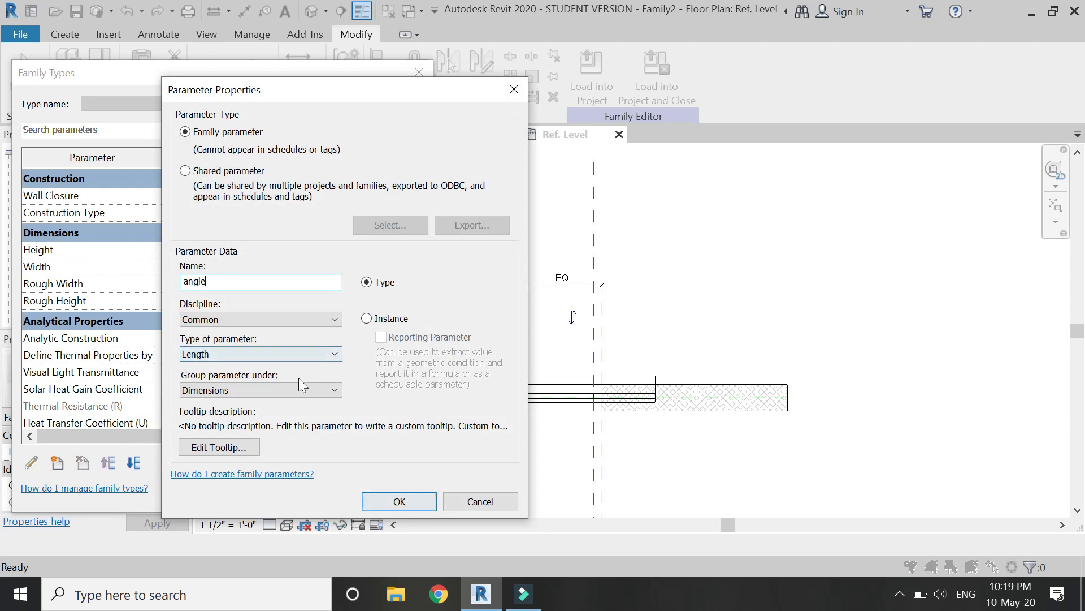
left_click(291, 354)
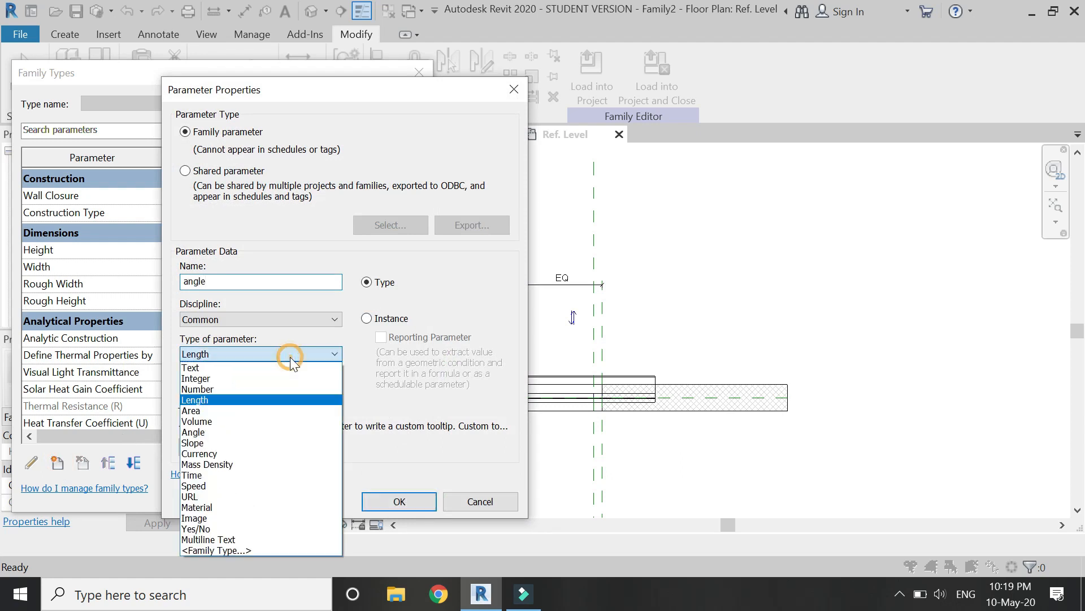
left_click(266, 432)
left_click(388, 501)
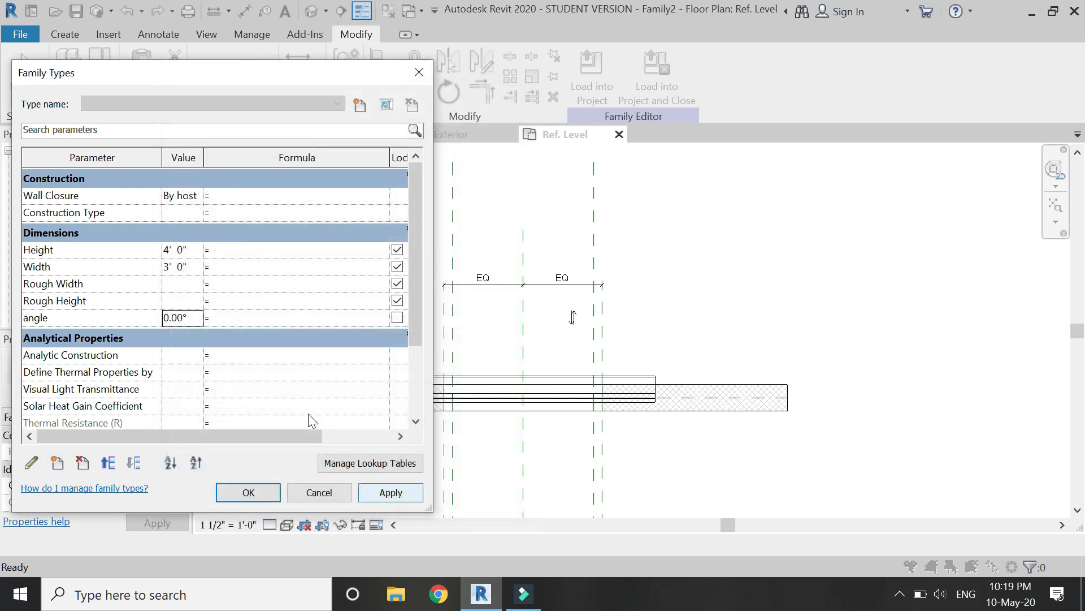
Step: Add a family type parameter named width of louvre, of type Length and grouped under Dimensions
left_click(57, 463)
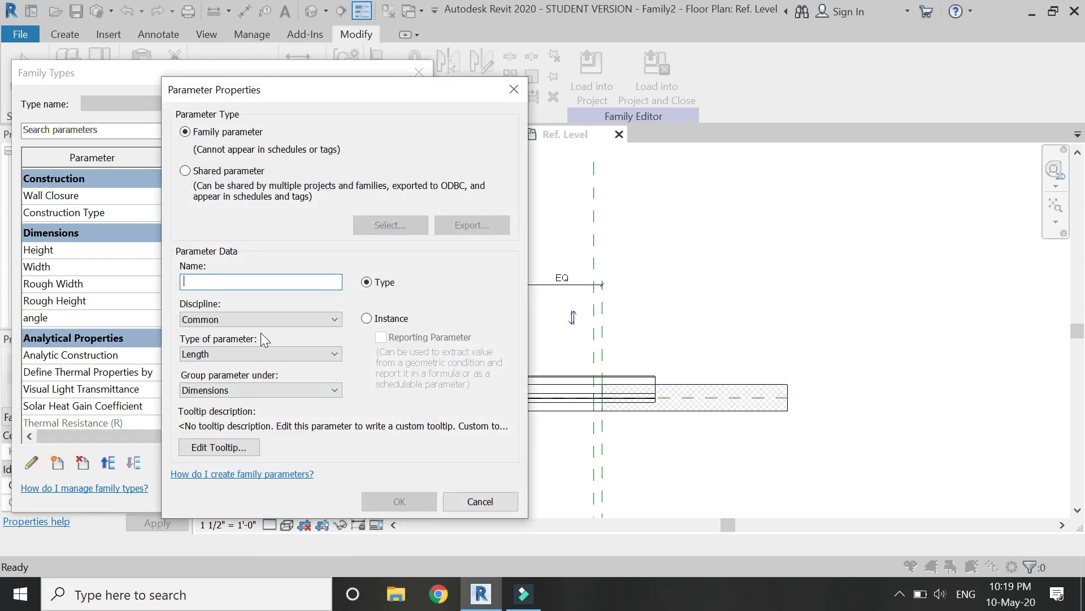
type("width")
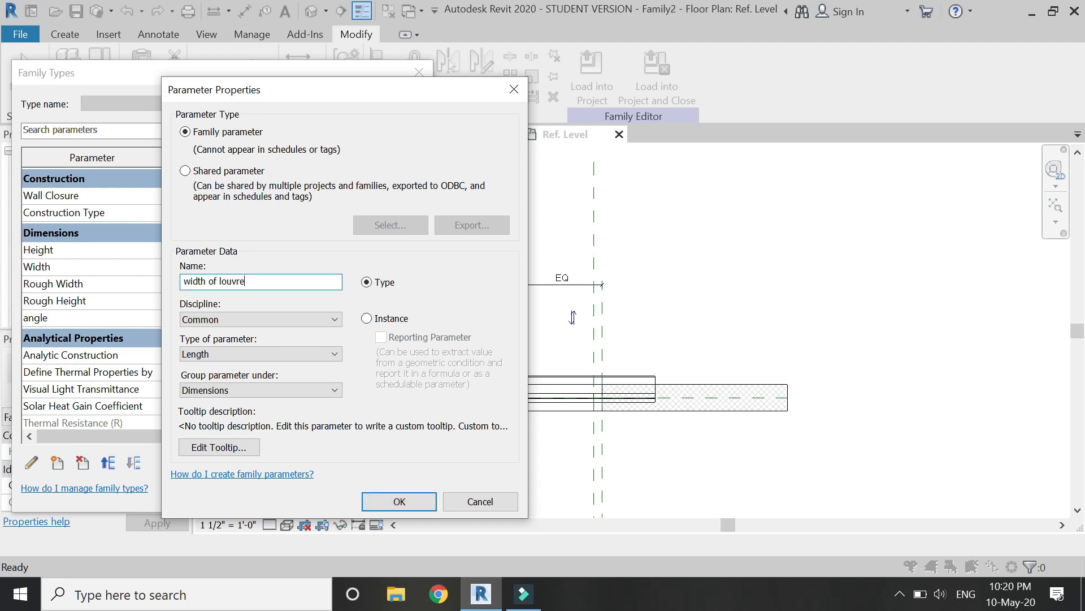
type(" of louvre")
key("Return")
Step: Give width of louvre a formula that subtracts the frame's two sides from Width, and accept the family types
left_click(250, 336)
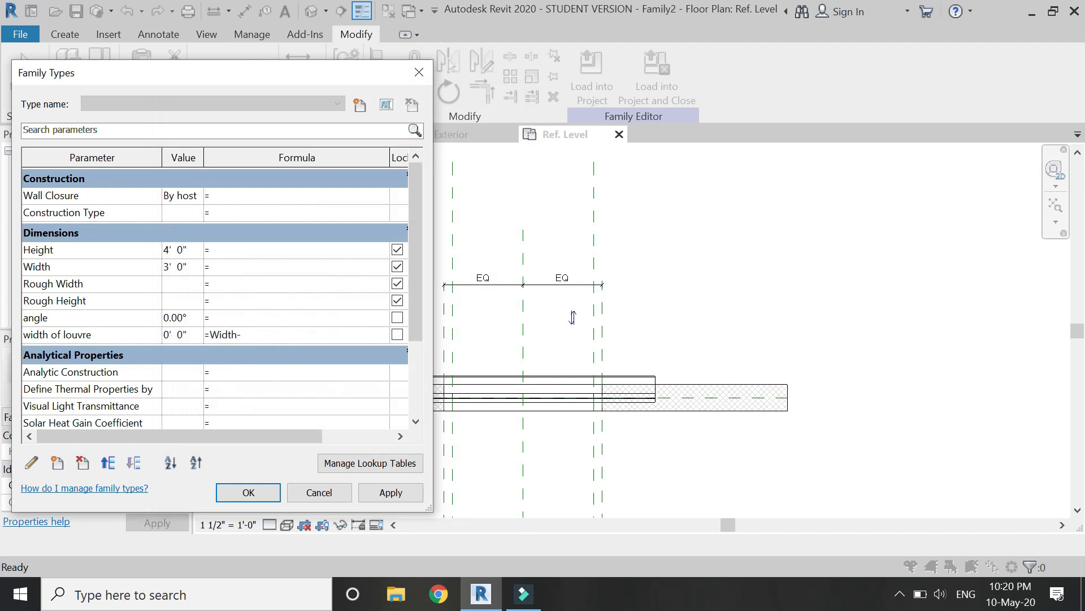
key("Tab")
left_click_drag(260, 439, 83, 435)
left_click(251, 492)
Step: Associate the placed single panel's angle type parameter with the family's angle parameter
left_click(476, 374)
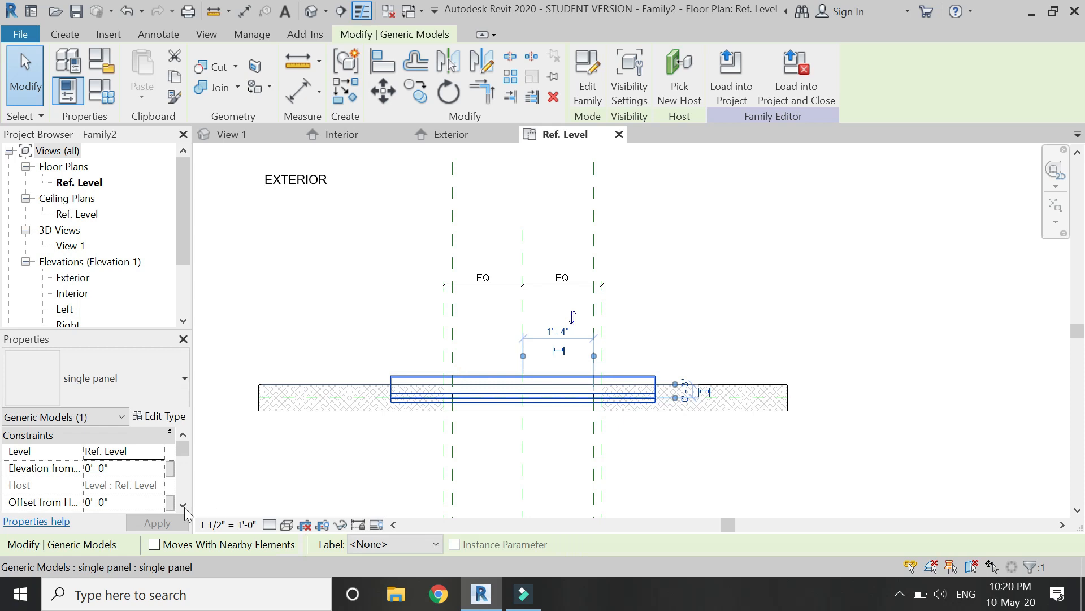
left_click(159, 418)
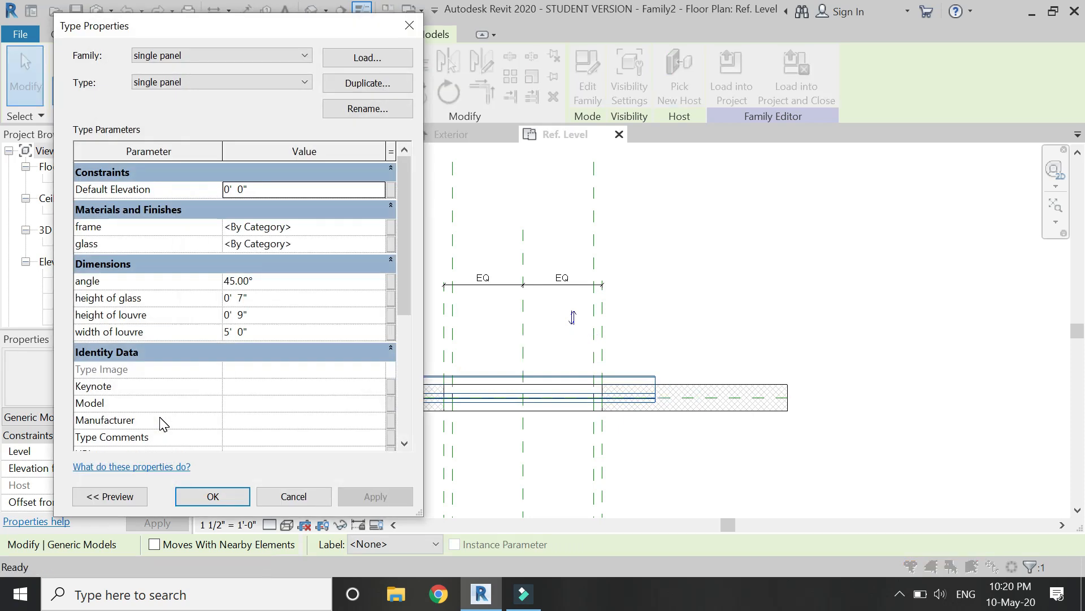
left_click(392, 284)
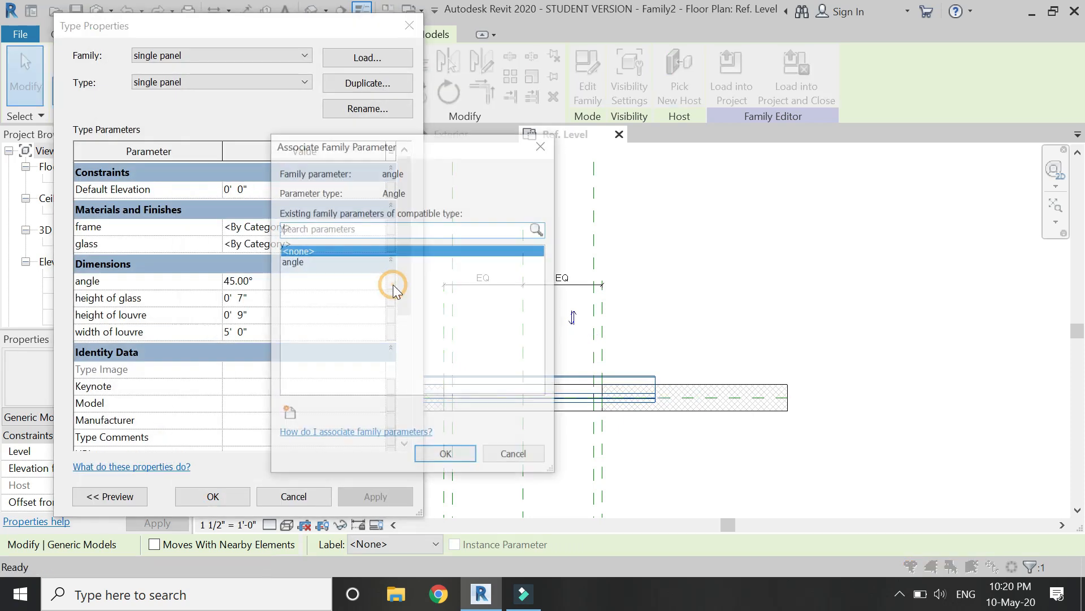
left_click(299, 261)
left_click(444, 457)
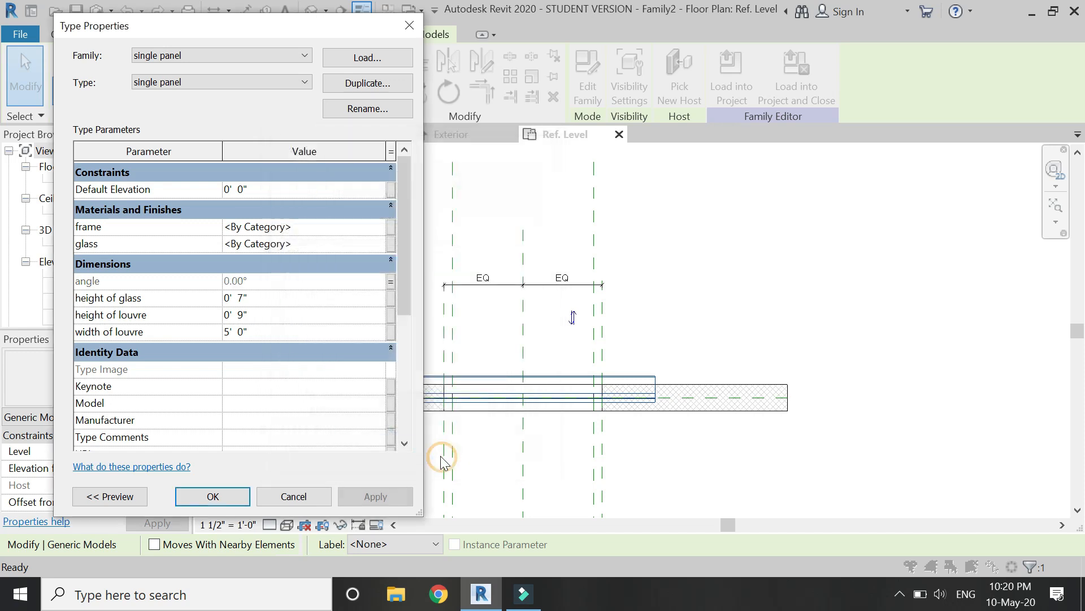
Step: Associate the single panel's width of louvre with the family's width of louvre parameter and apply the type changes
left_click(391, 332)
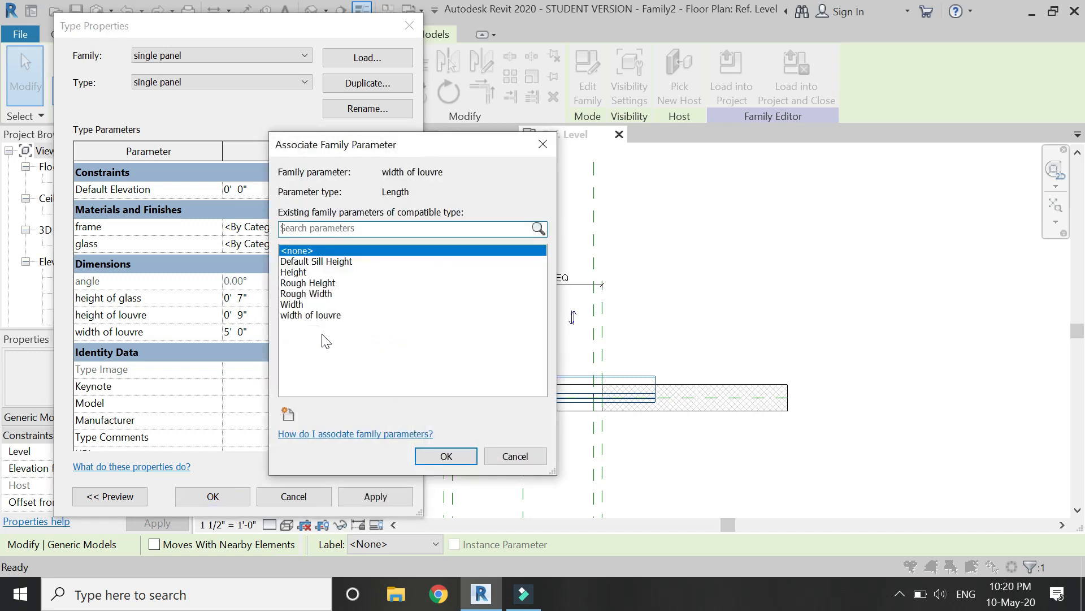
left_click(320, 317)
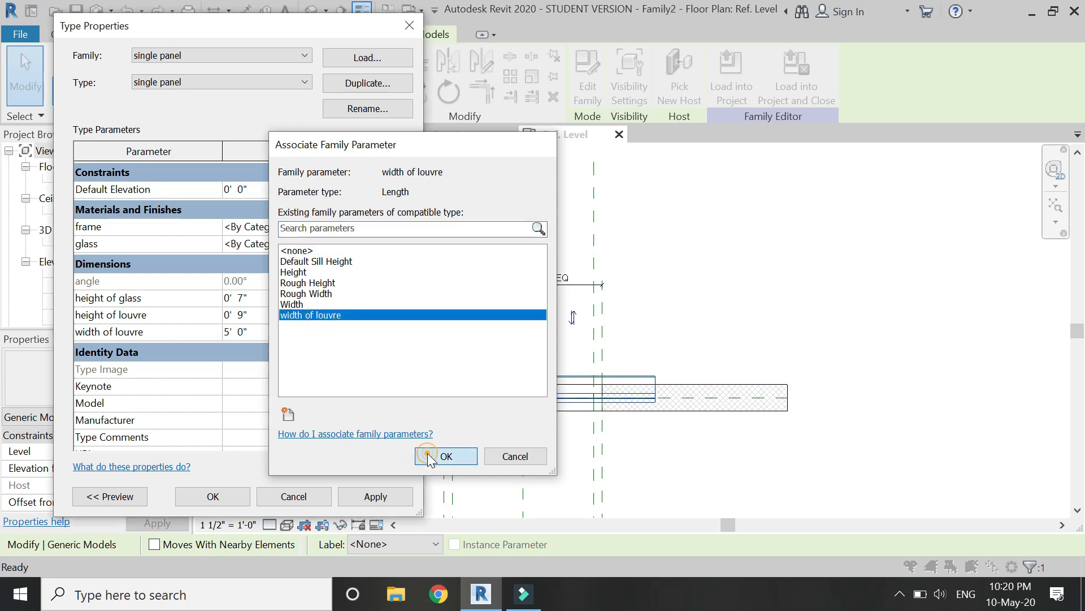
left_click(429, 455)
left_click(369, 497)
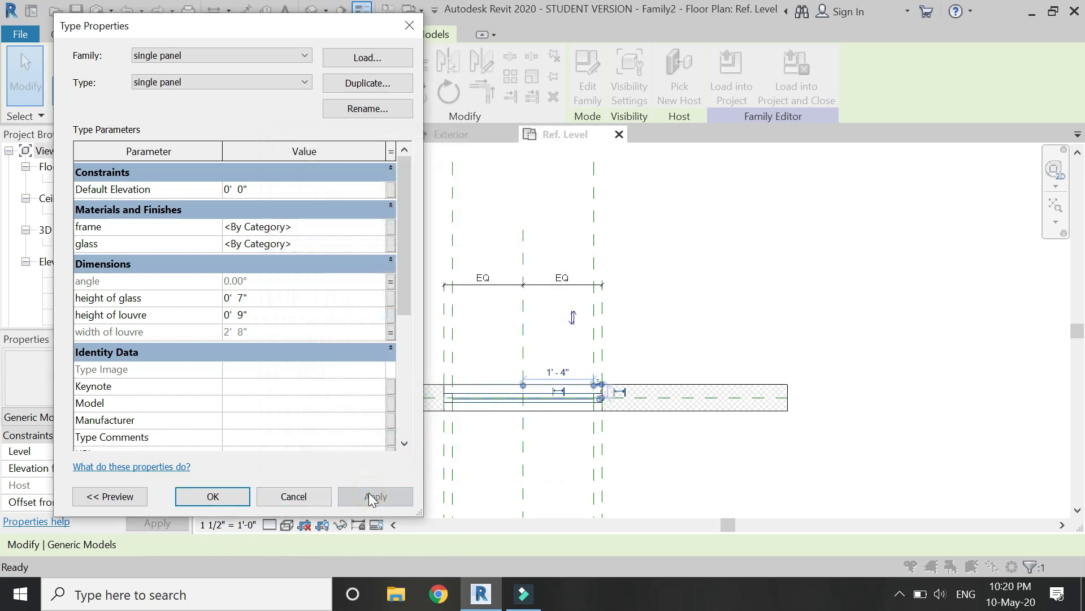
left_click(217, 495)
Step: Align the single panel's centre to the opening's vertical centre plane in the Ref. Level plan and lock the alignment
scroll(524, 389, "up", 3)
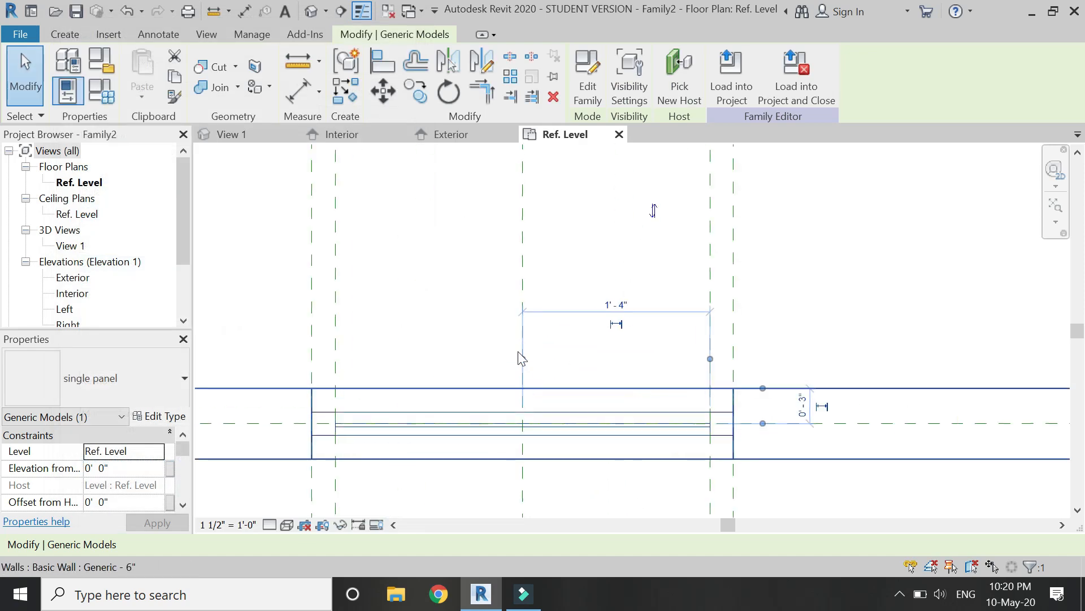
left_click(514, 429)
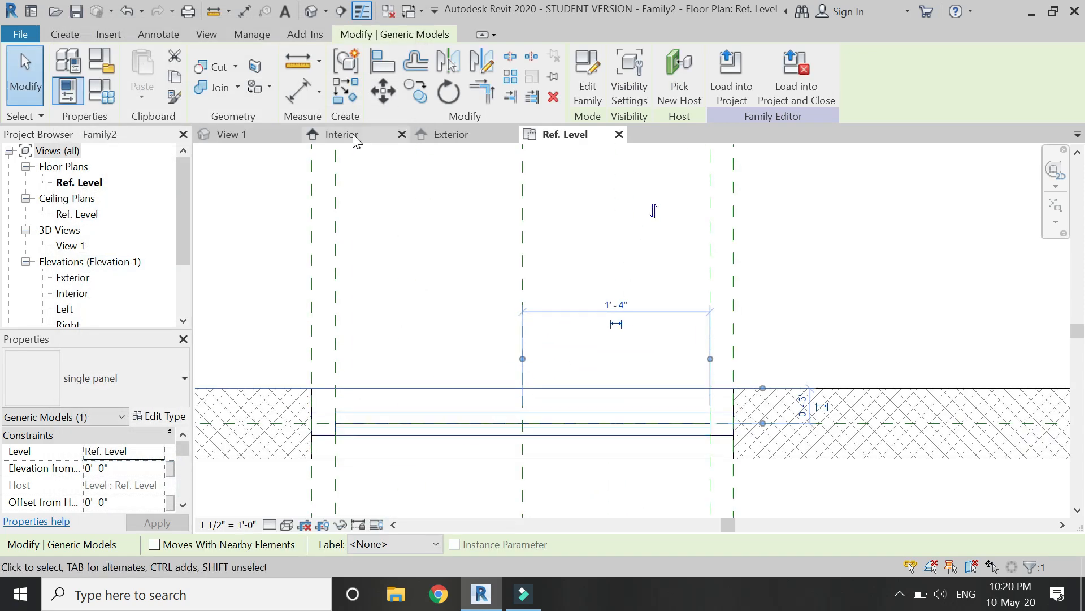
left_click(309, 97)
key("Escape")
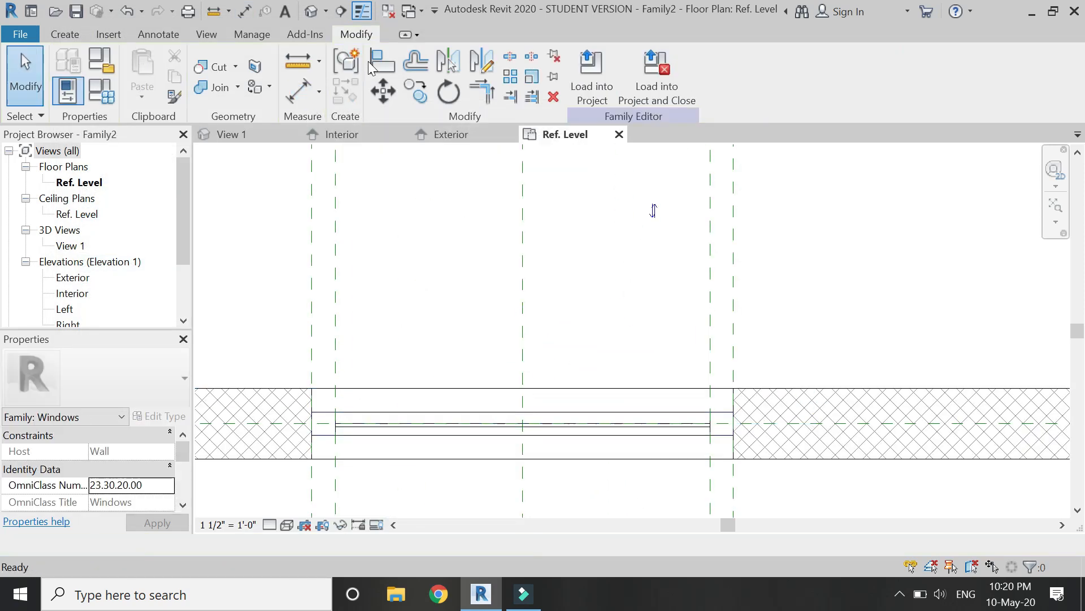
key("a")
key("l")
left_click(520, 293)
left_click(518, 427)
left_click(540, 349)
key("Escape")
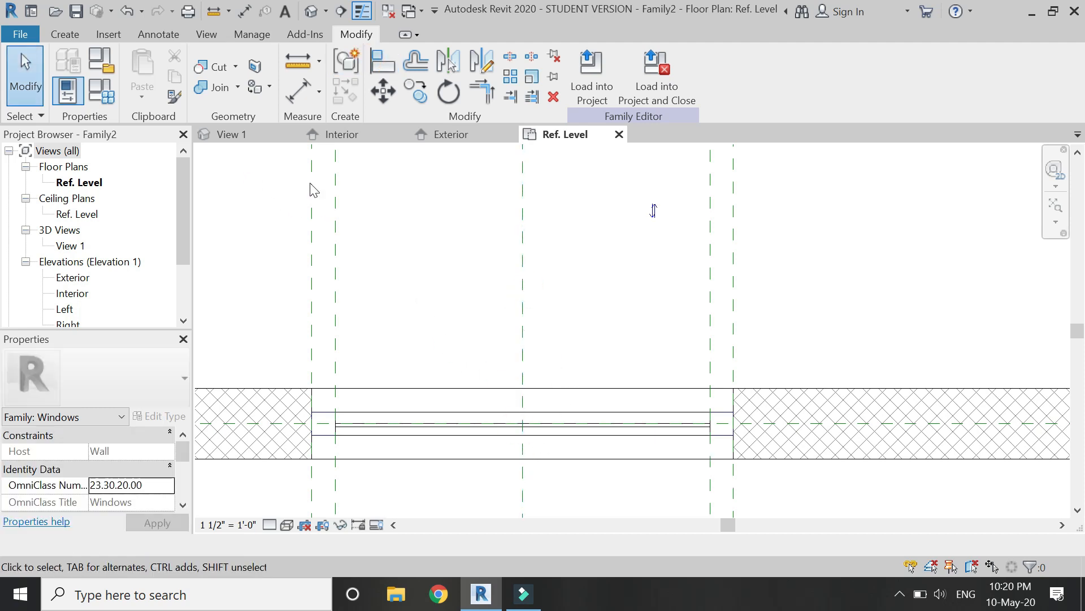
Step: In the Interior elevation, move the single panel from its lower left corner up to the frame's inner lower left corner
left_click(450, 134)
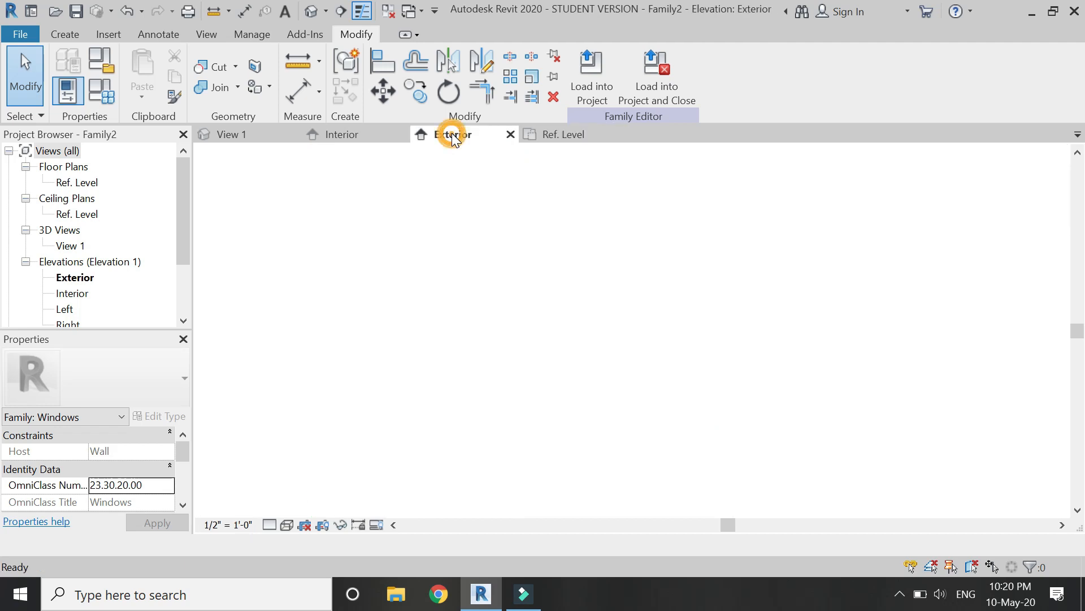
scroll(632, 447, "up", 3)
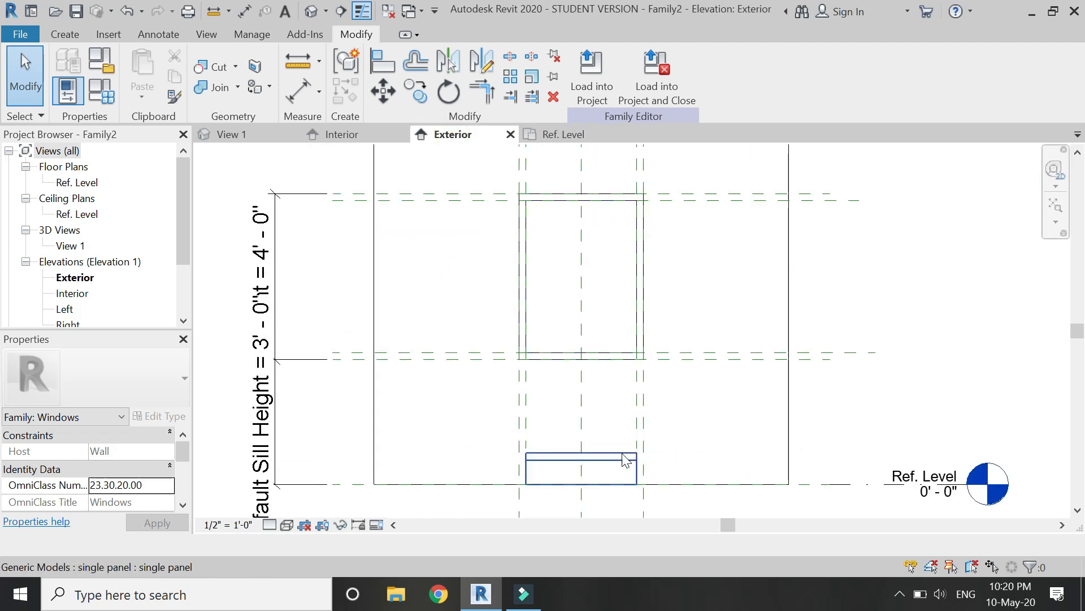
left_click(366, 135)
scroll(499, 396, "down", 3)
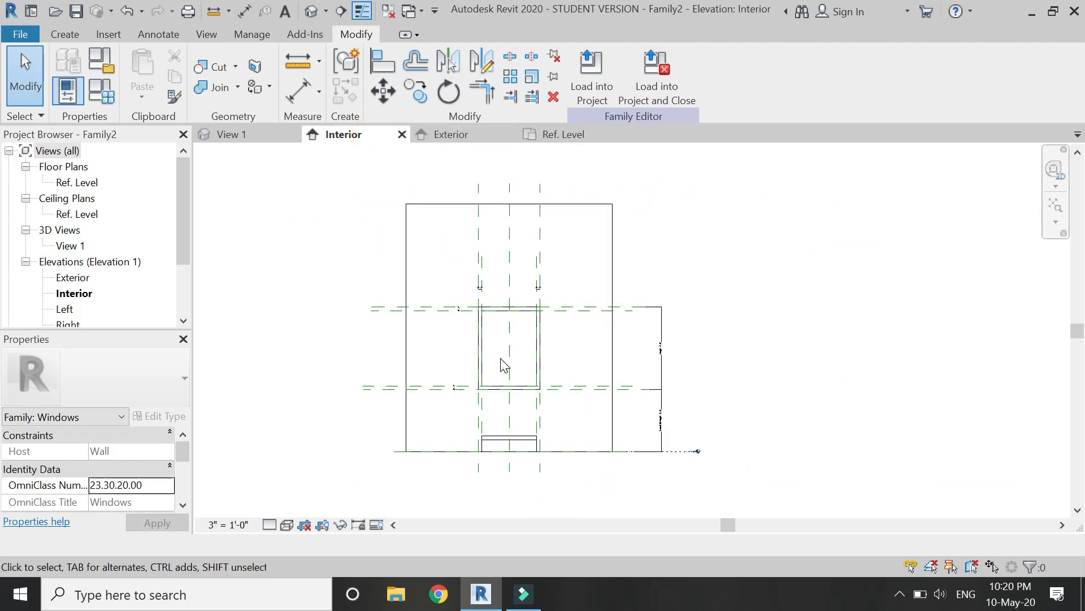
scroll(526, 432, "up", 2)
left_click(517, 453)
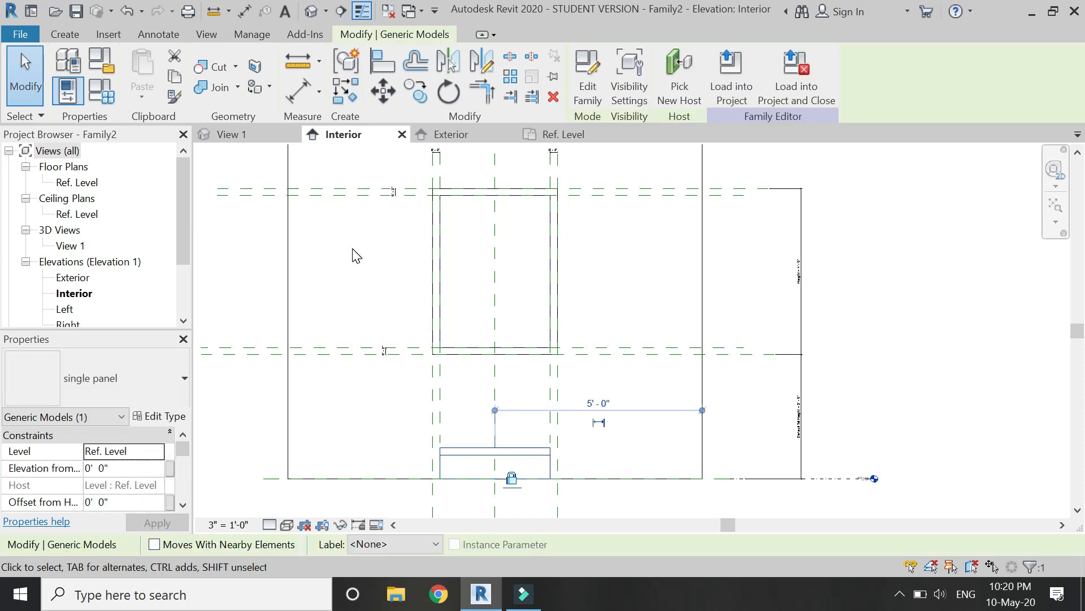
left_click(390, 98)
scroll(440, 448, "up", 2)
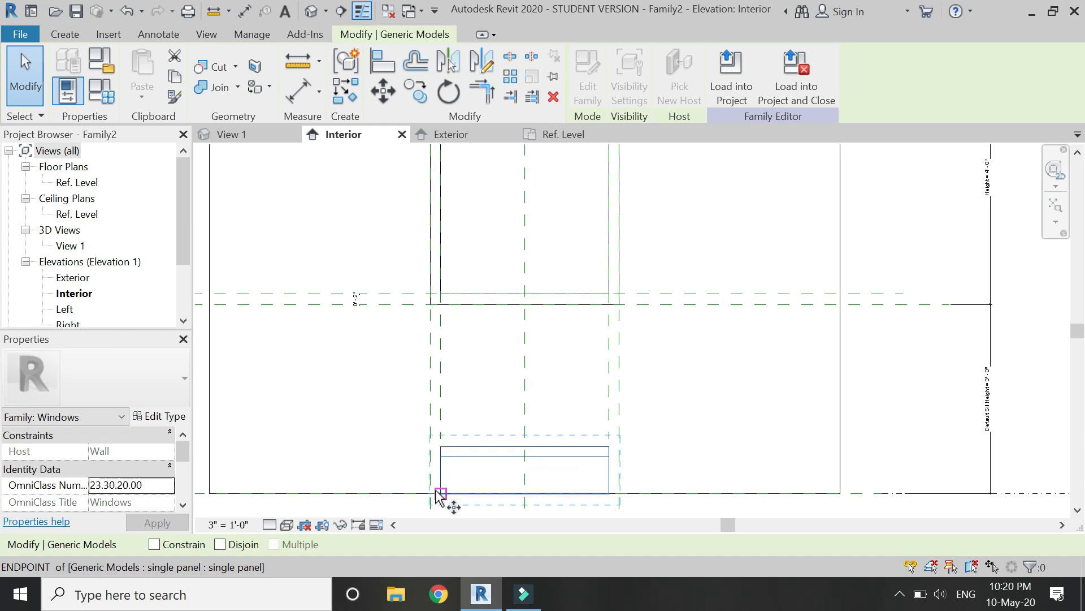
left_click(440, 493)
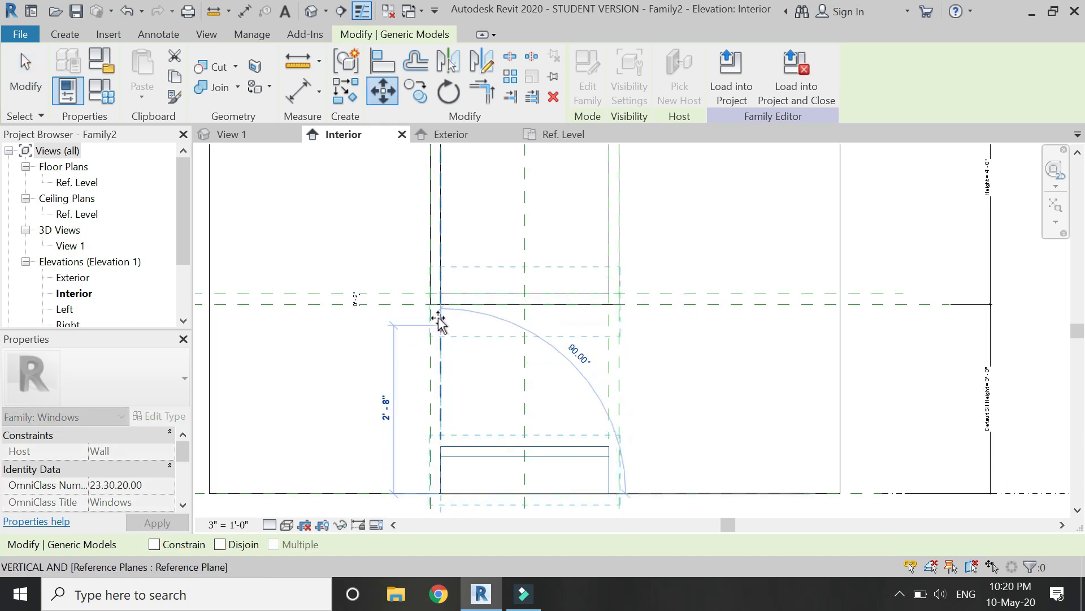
left_click(441, 294)
Step: In the Left elevation, create a grouped linear array of the panel using Move To Last, from its top edge to the upper inner plane
scroll(477, 426, "down", 1)
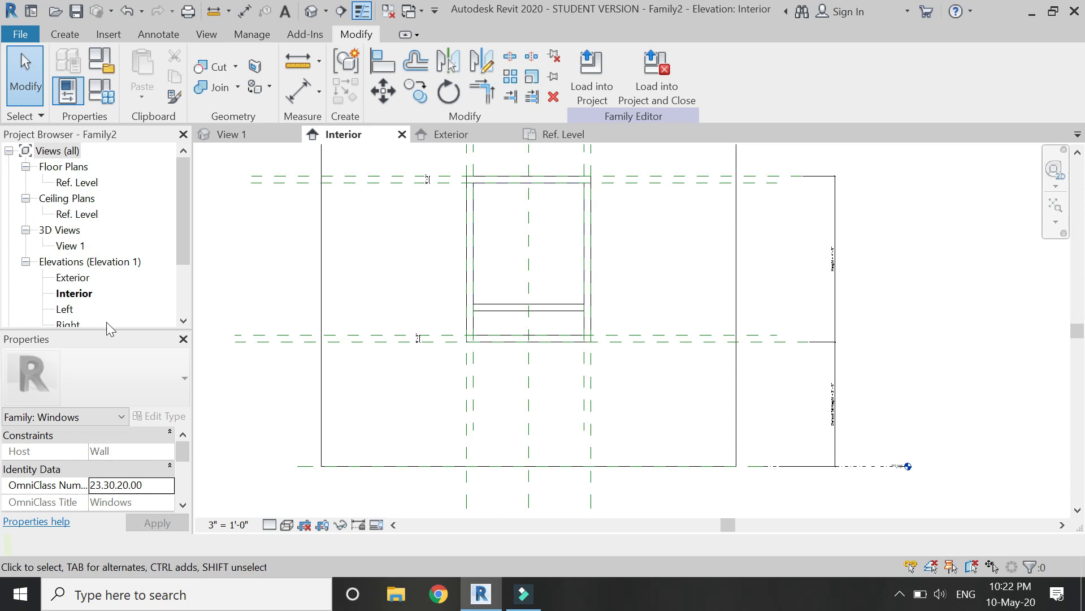
scroll(107, 321, "down", 1)
double_click(65, 277)
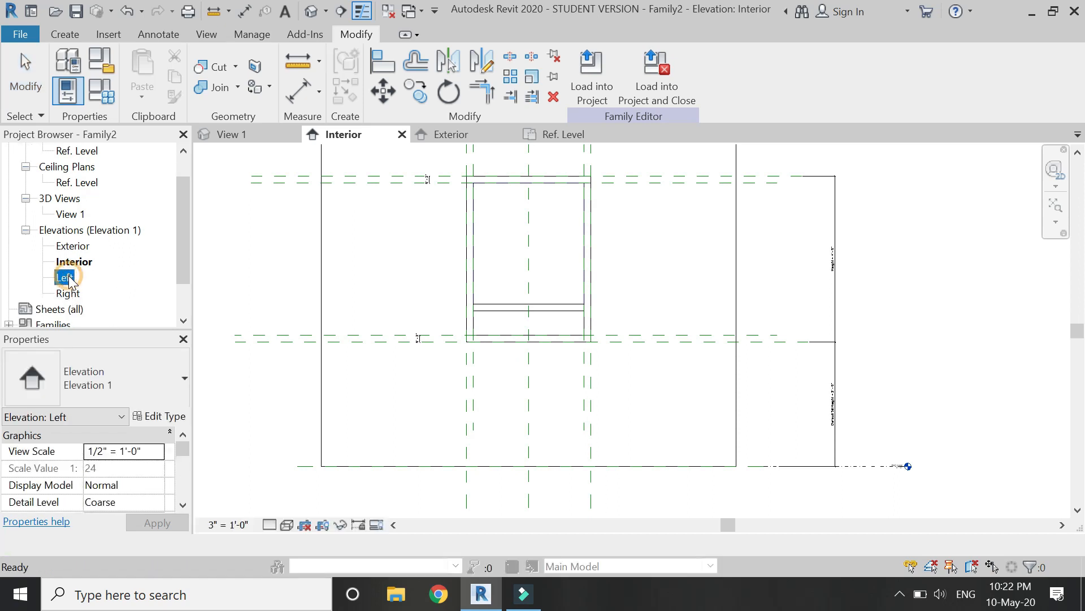
scroll(630, 395, "up", 6)
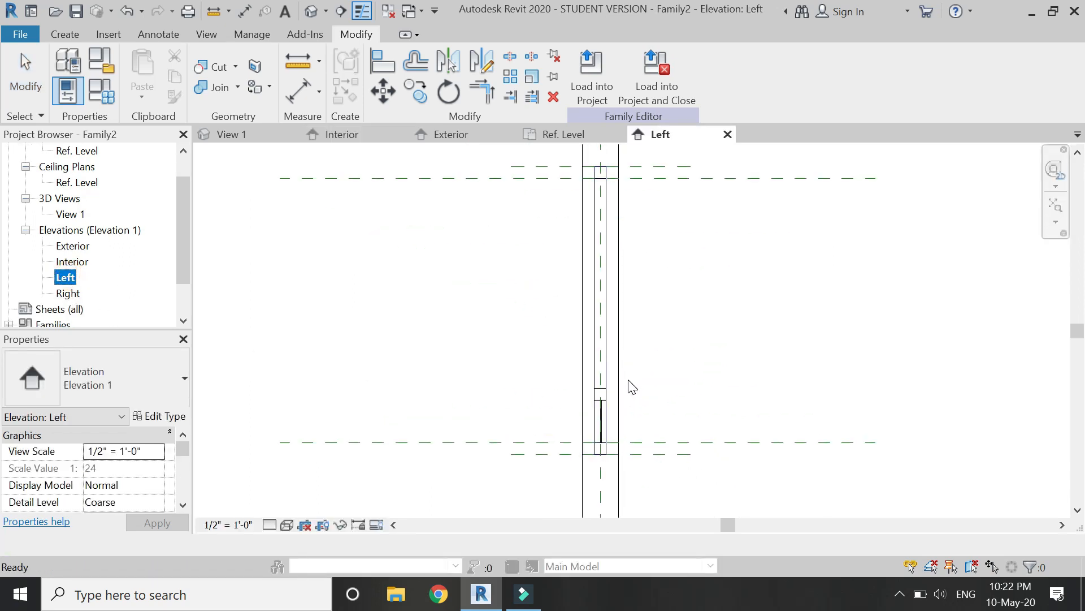
left_click(509, 390)
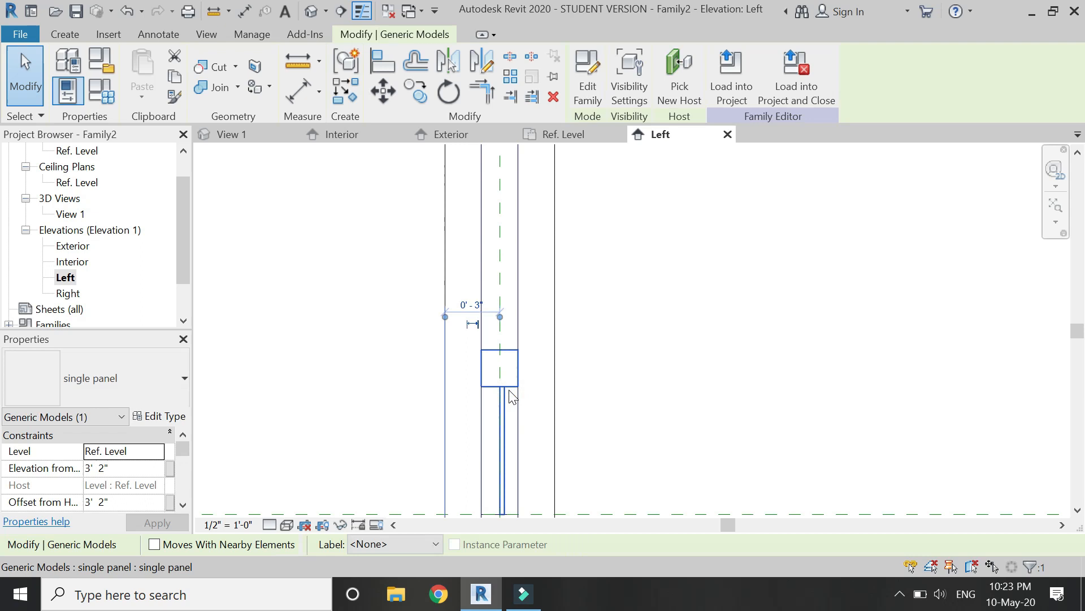
scroll(510, 390, "down", 1)
left_click(513, 86)
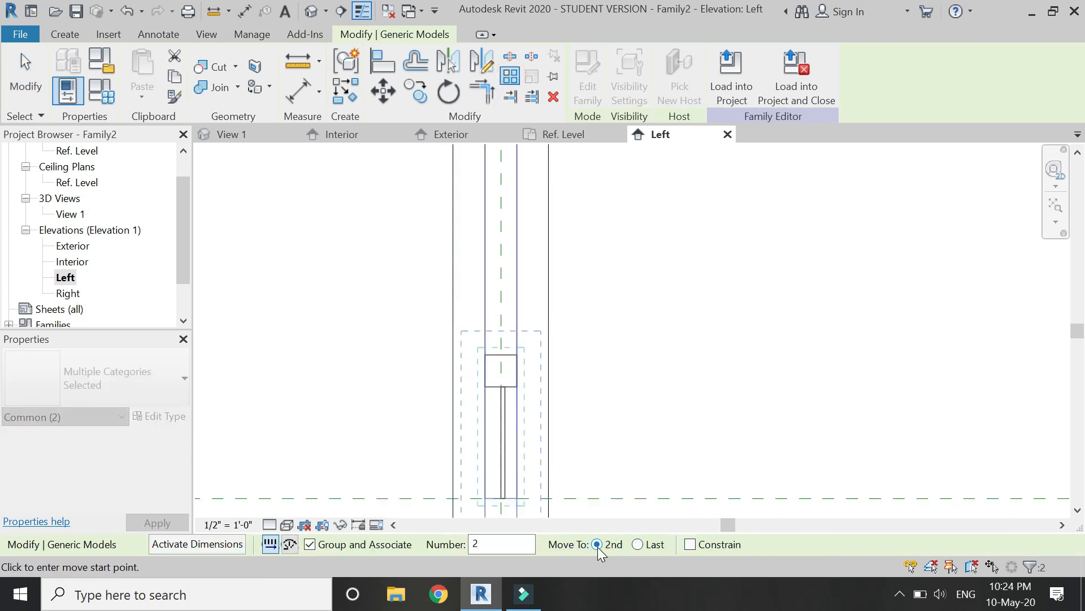
left_click(638, 544)
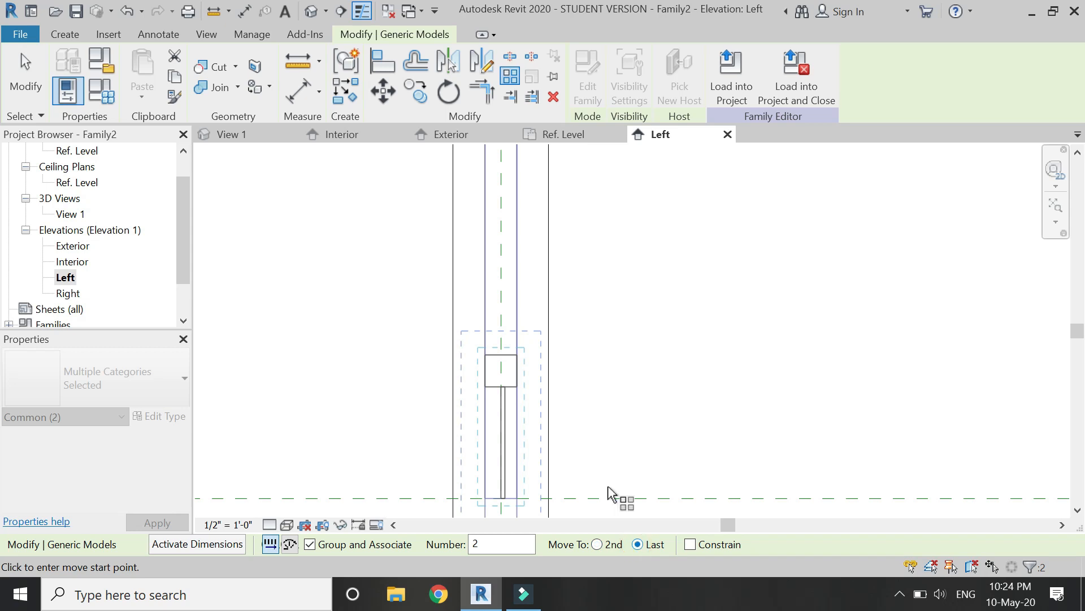
left_click(515, 356)
scroll(518, 466, "down", 8)
scroll(503, 266, "up", 7)
left_click(531, 283)
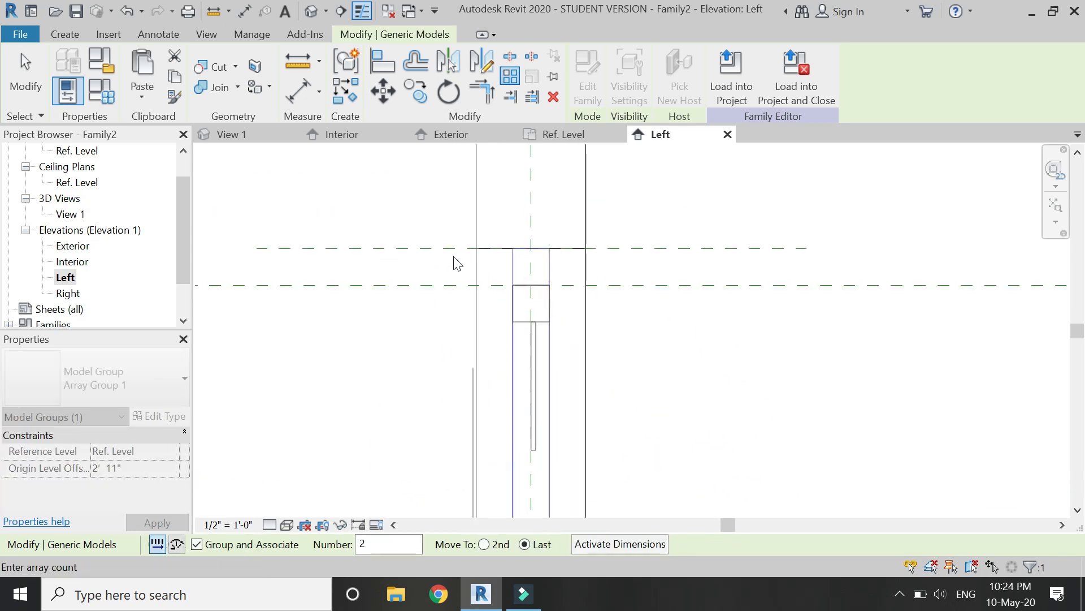
Step: Set the louvre array's count to 3, finish the array, and pick its middle group
scroll(452, 258, "down", 2)
scroll(453, 259, "down", 2)
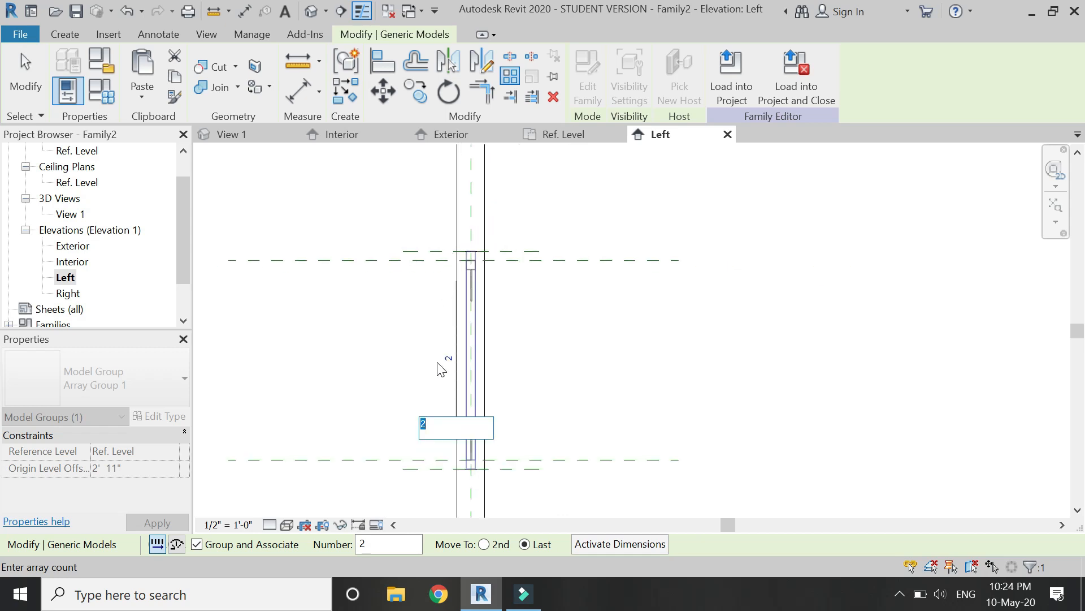
key("Return")
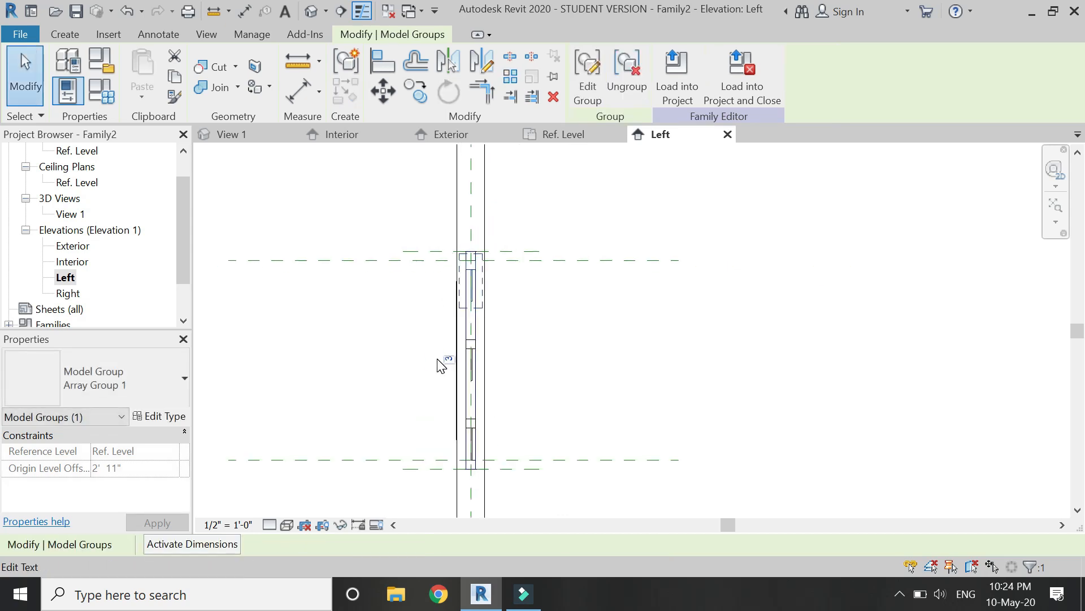
key("Escape")
left_click(458, 365)
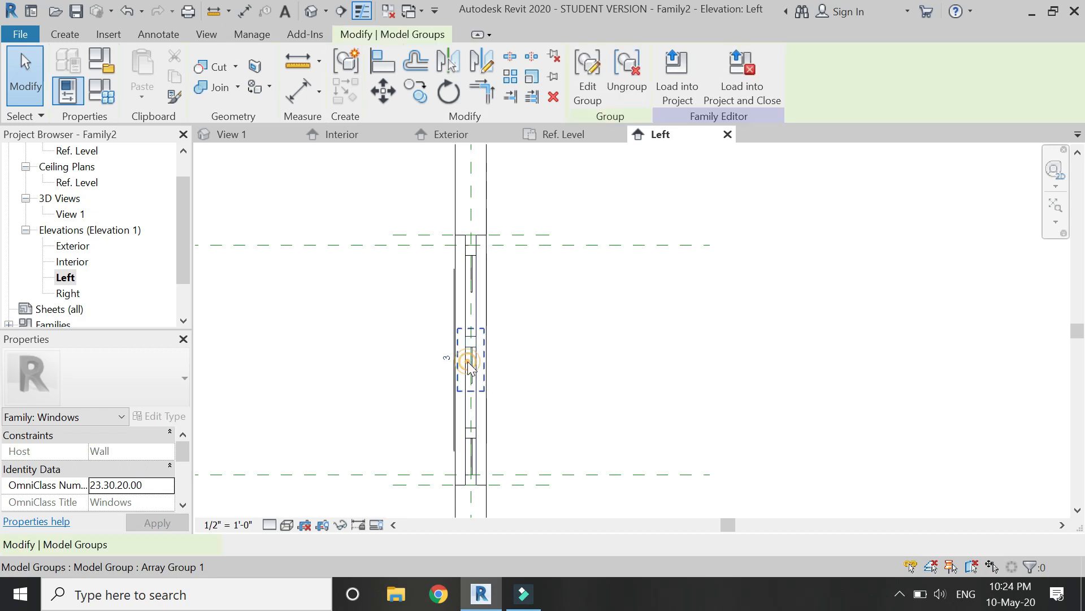
Step: Label the louvre array with a new type parameter named "number of louvres"
scroll(449, 364, "up", 4)
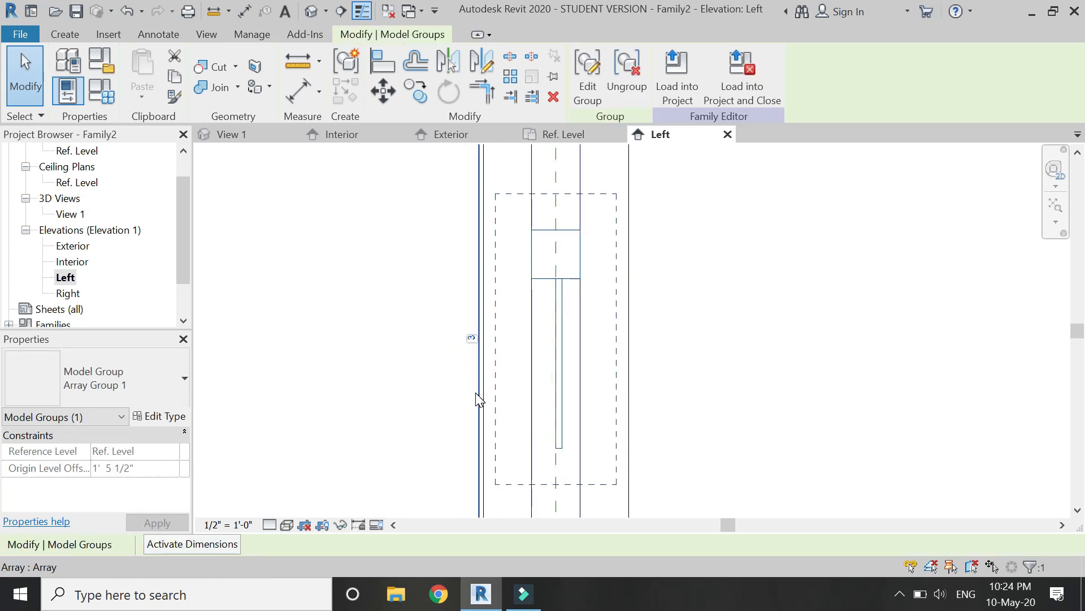
left_click(477, 397)
scroll(437, 330, "down", 2)
left_click(300, 540)
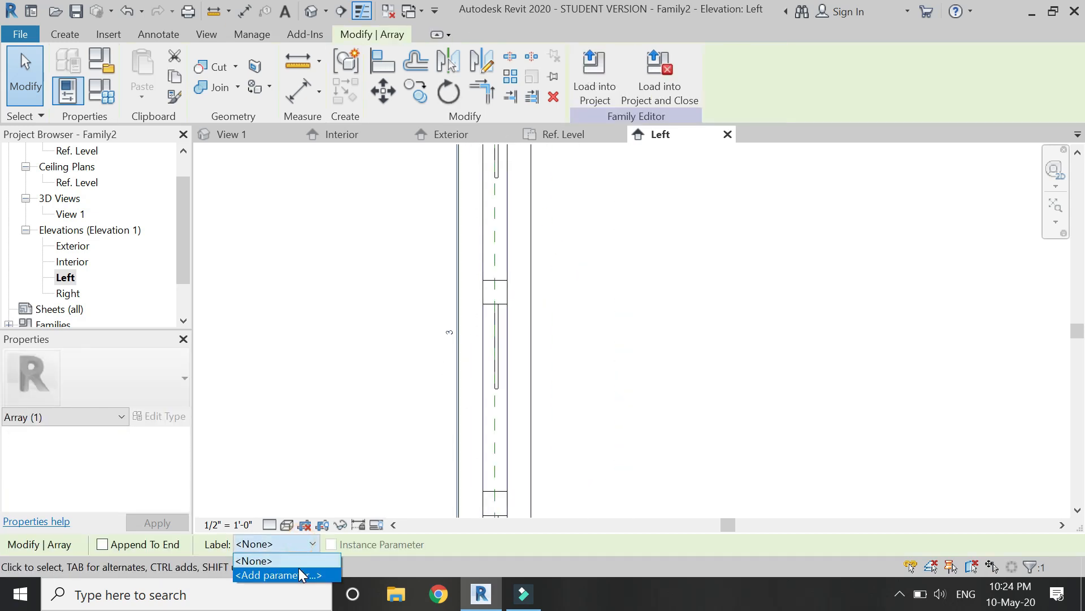
left_click(299, 568)
type("n")
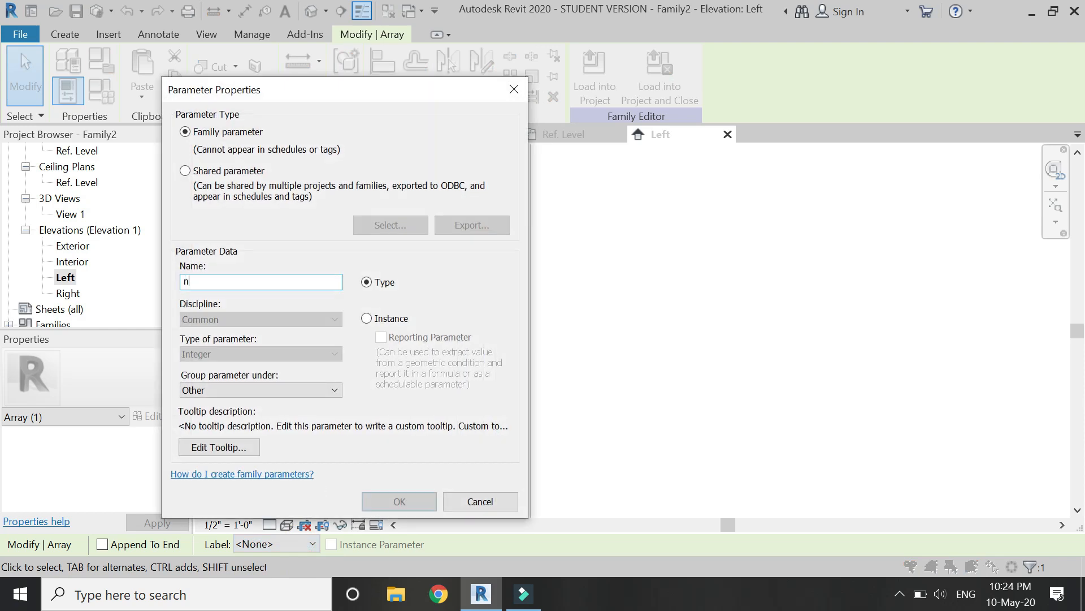
type("umber of louvre")
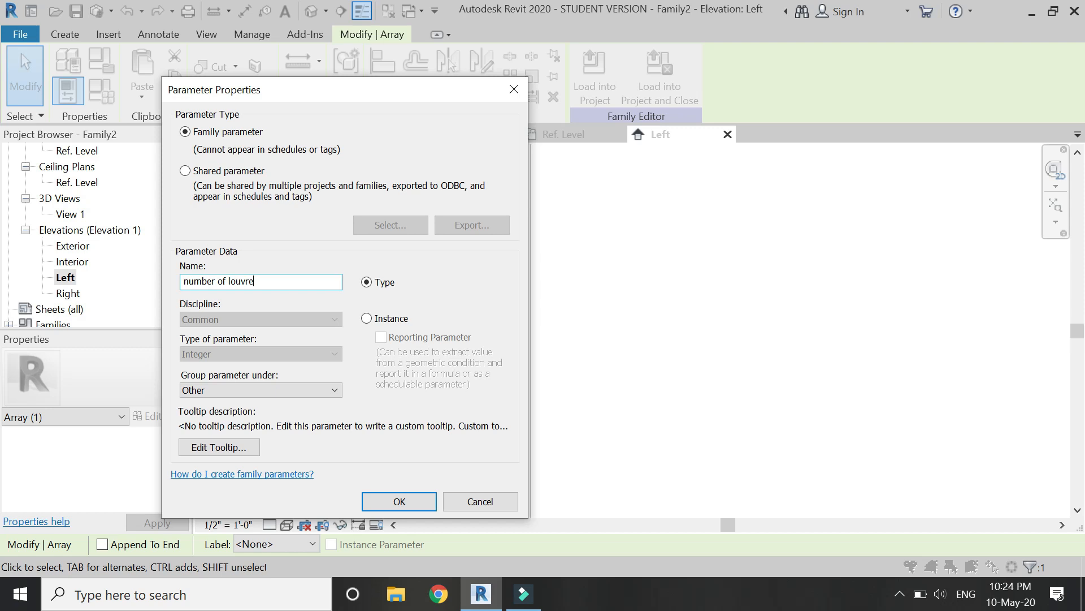
key("Return")
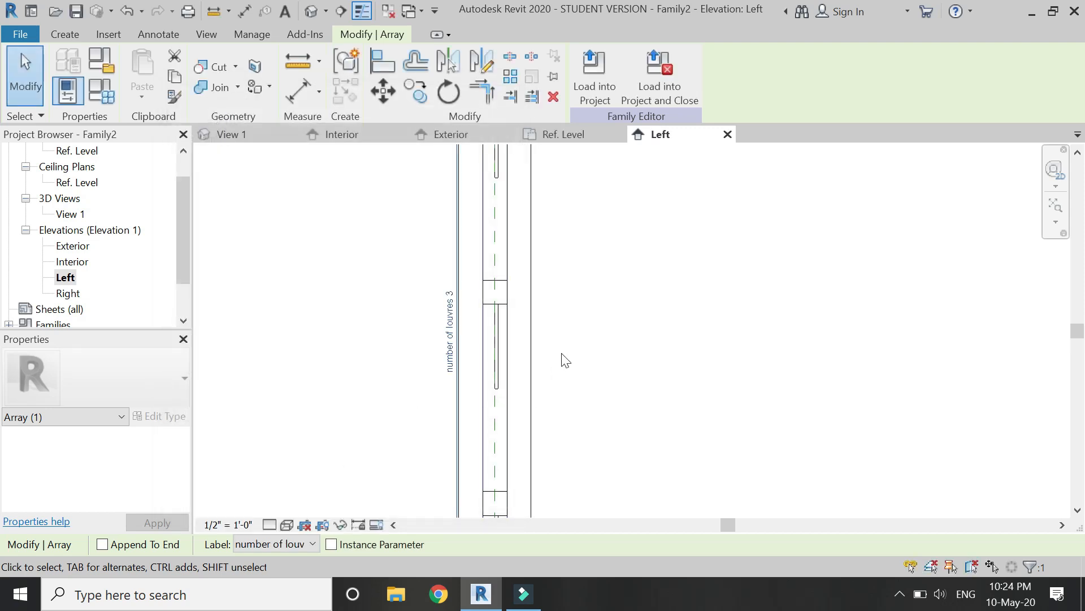
Step: Add a length type parameter named "height of louvre" under Dimensions, set it to 1' 0", and apply the change
scroll(565, 360, "down", 2)
left_click(415, 366)
left_click(99, 92)
left_click(57, 462)
type("height of louvre")
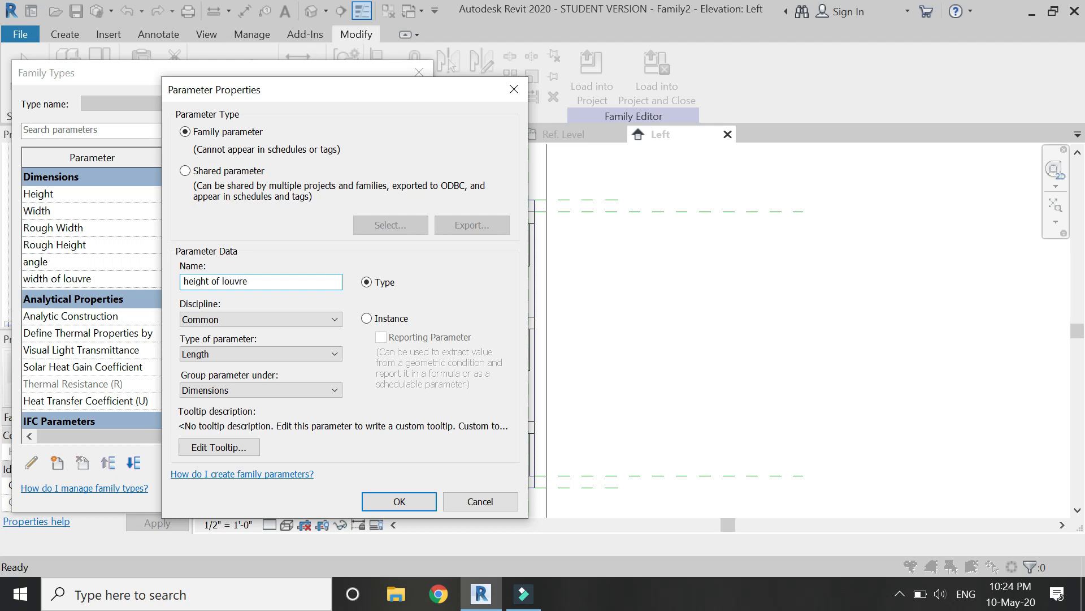
key("Return")
double_click(197, 279)
key("Tab")
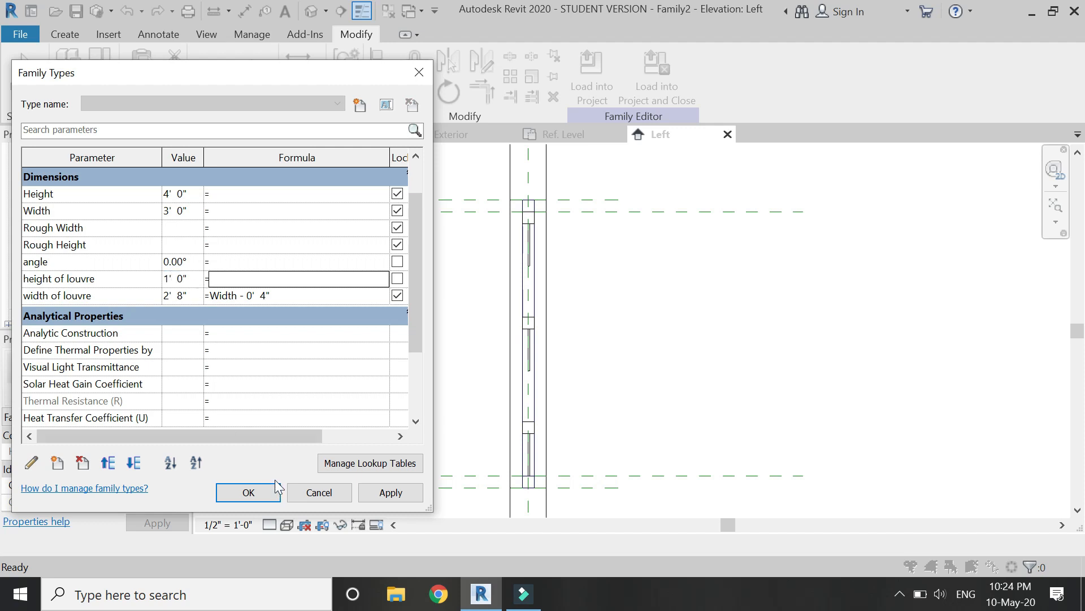
left_click(368, 490)
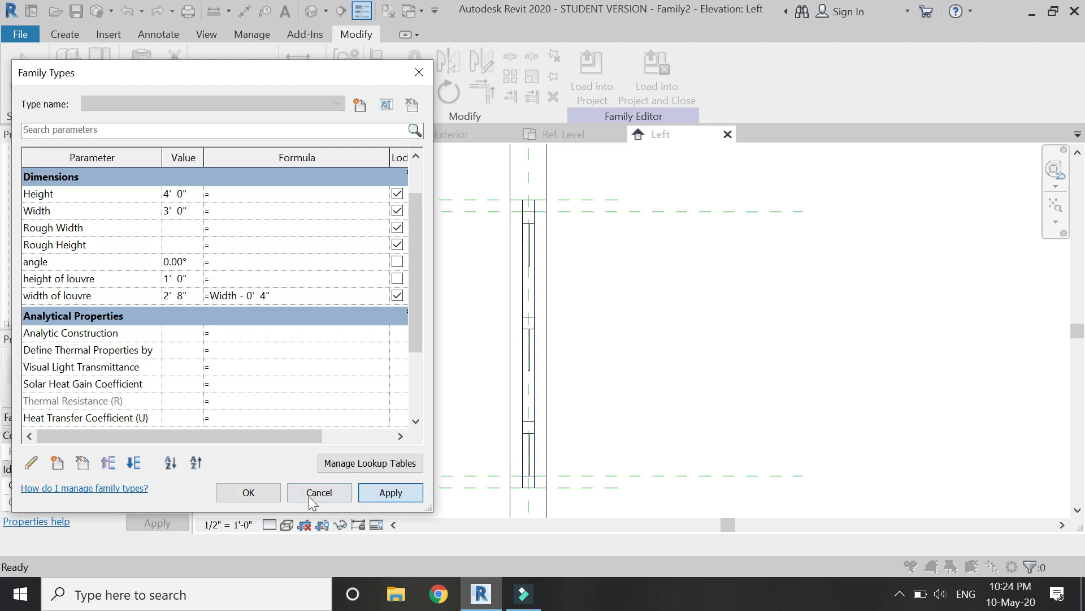
left_click(265, 492)
Step: Edit the lowest array group and associate the single panel's "height of louvre" with the family's "height of louvre" parameter
left_click(532, 440)
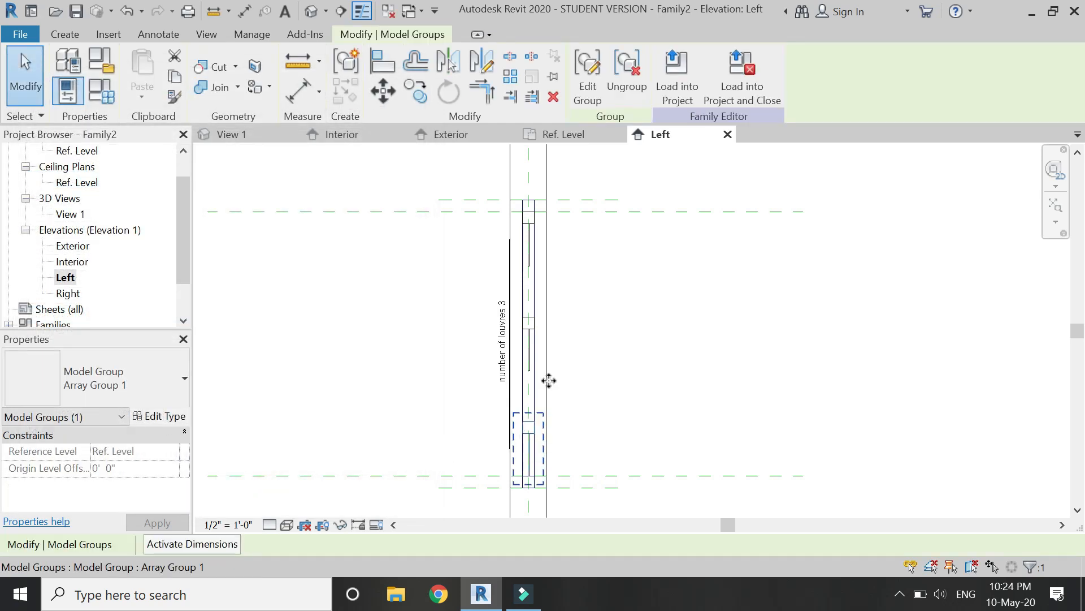
left_click(588, 74)
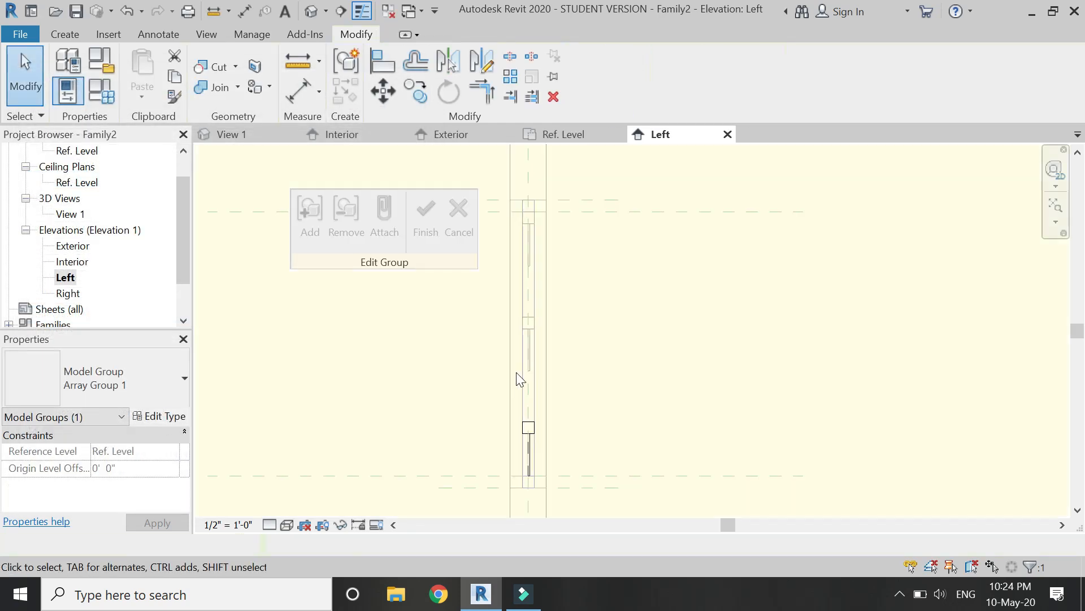
left_click(529, 432)
left_click(147, 417)
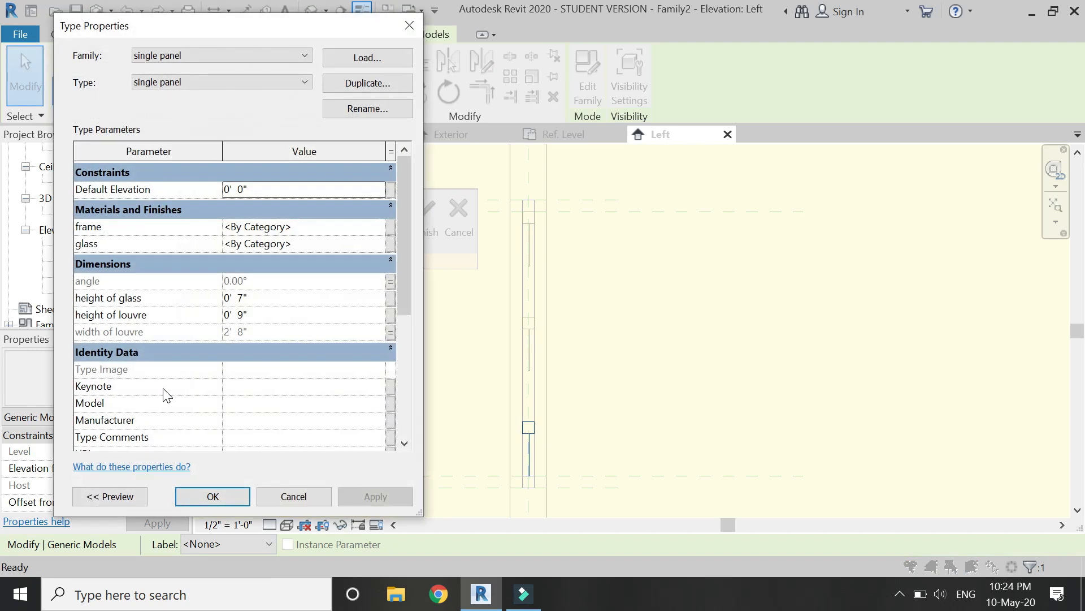
left_click(390, 315)
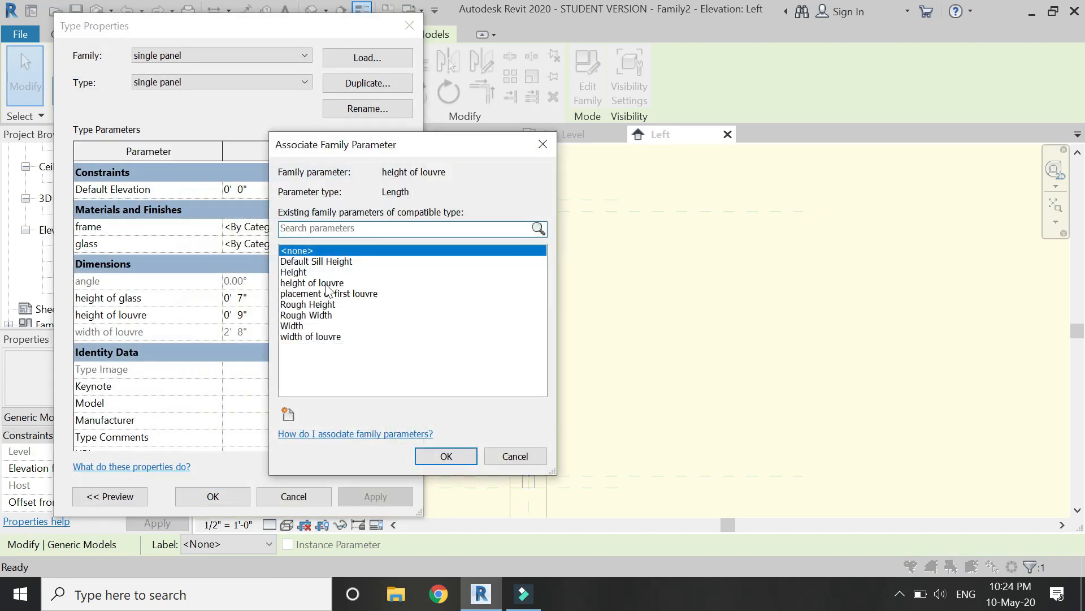
left_click(326, 284)
left_click(439, 456)
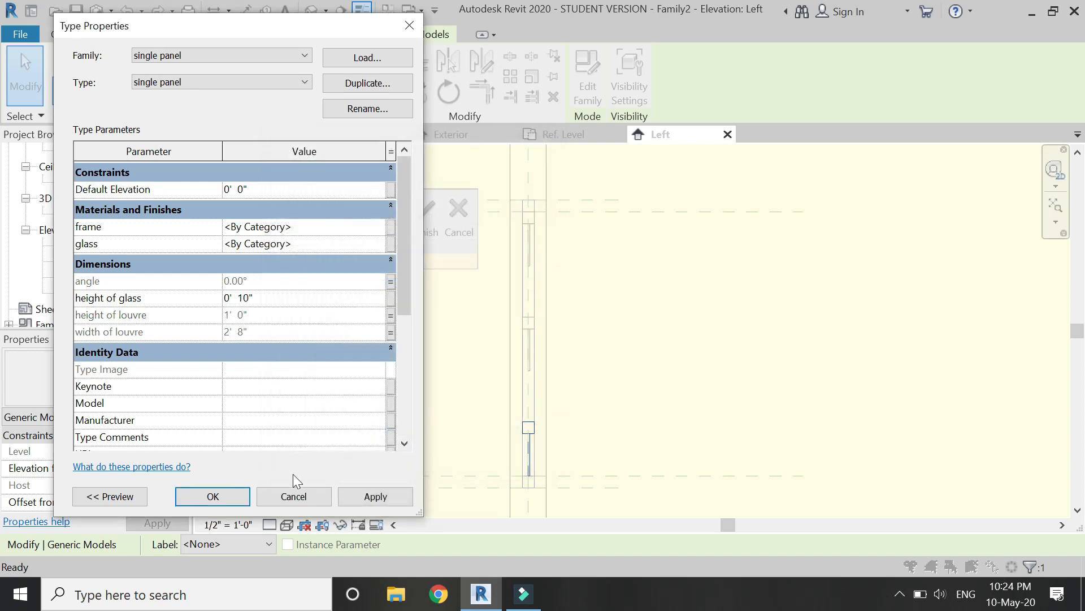
left_click(232, 498)
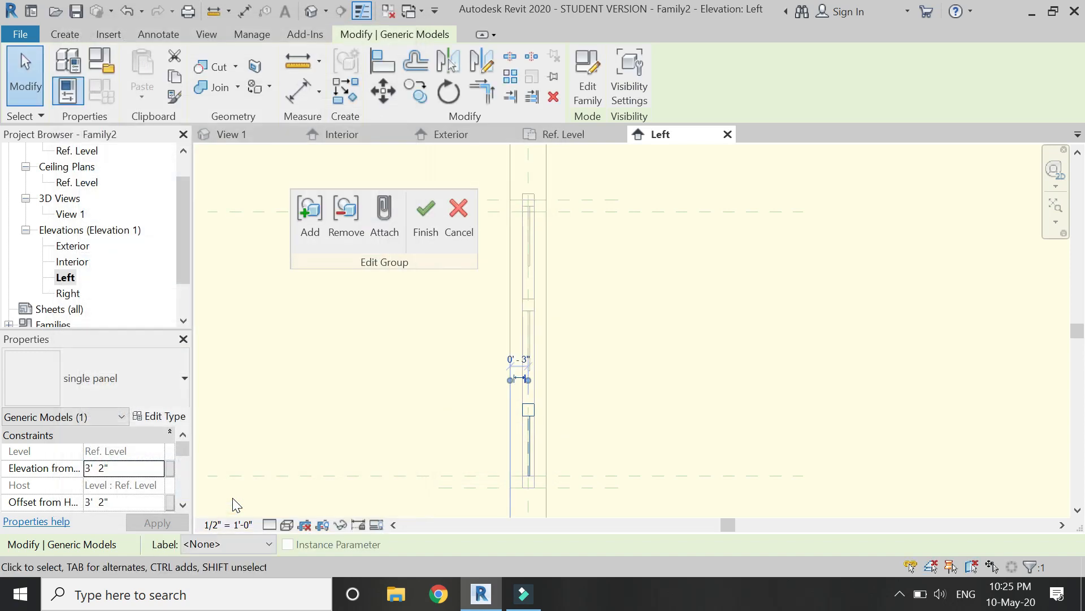
left_click(437, 241)
key("Escape")
Step: Align the topmost louvre's upper edge to the upper inner reference plane in the Left elevation and lock the alignment
scroll(522, 247, "up", 3)
key("a")
key("l")
left_click(620, 290)
left_click(527, 240)
left_click(649, 278)
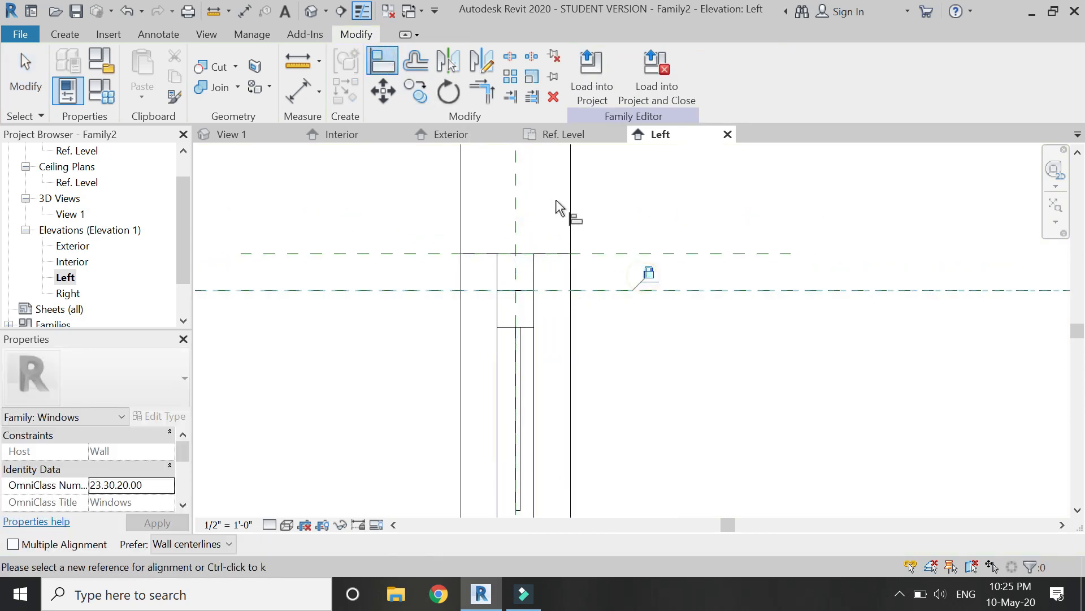
Step: Drive the Height parameter with the formula (number of louvres * height of louvre) plus the frame allowance, and apply it
scroll(557, 205, "down", 4)
left_click(102, 90)
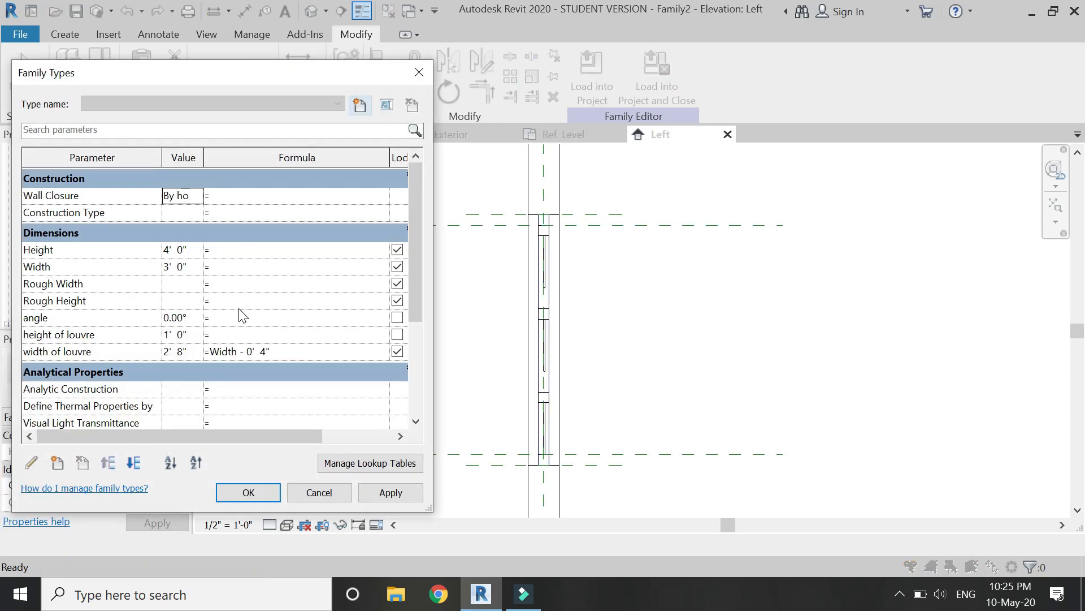
scroll(244, 317, "down", 4)
left_click(138, 387)
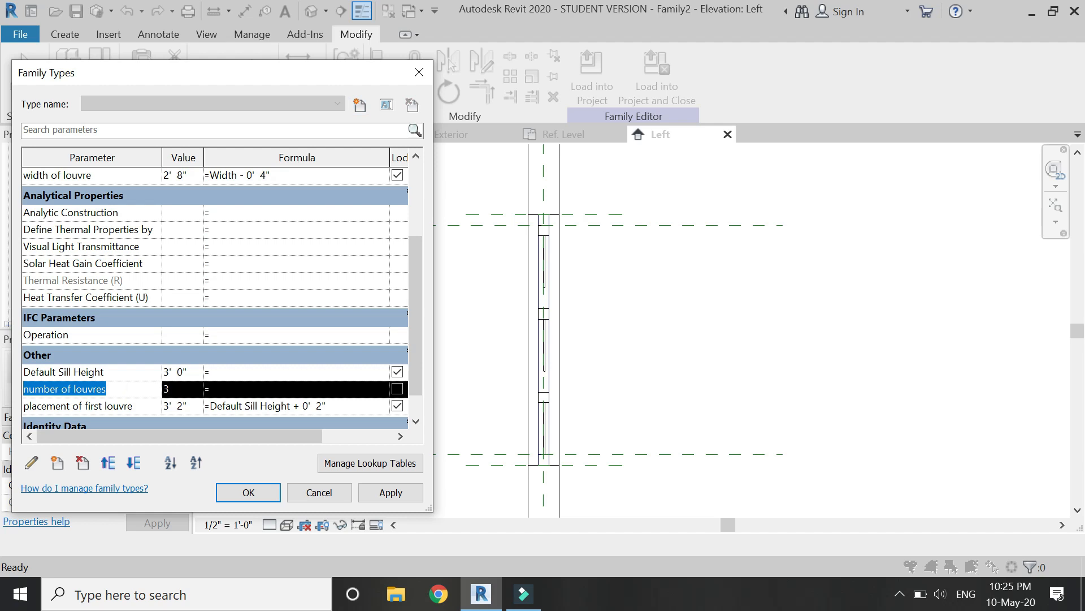
scroll(164, 345, "up", 4)
left_click(238, 249)
type("number of louvres*height of louvre")
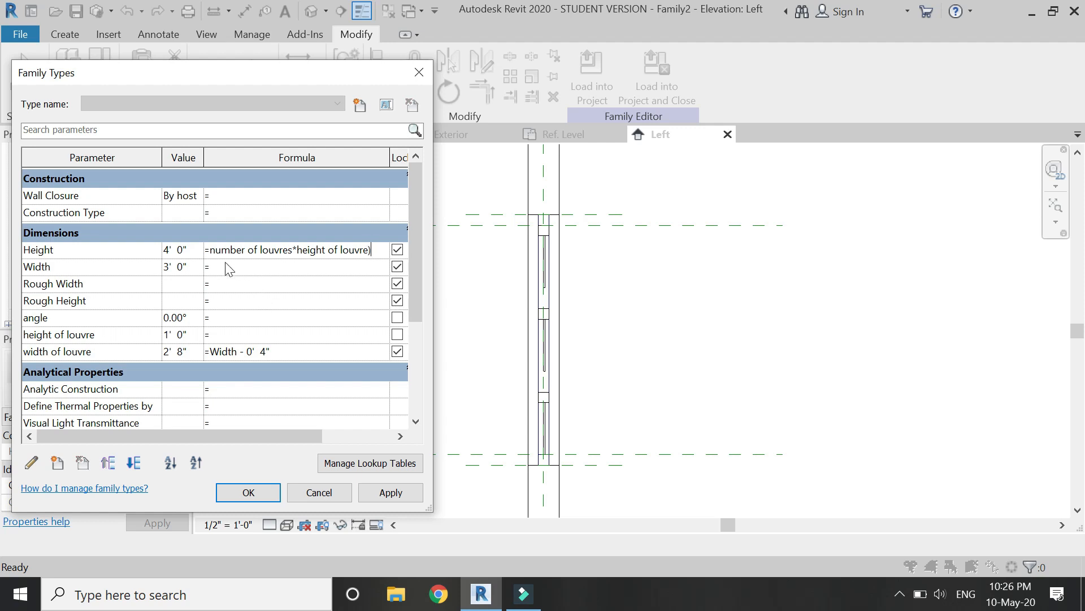
type("(")
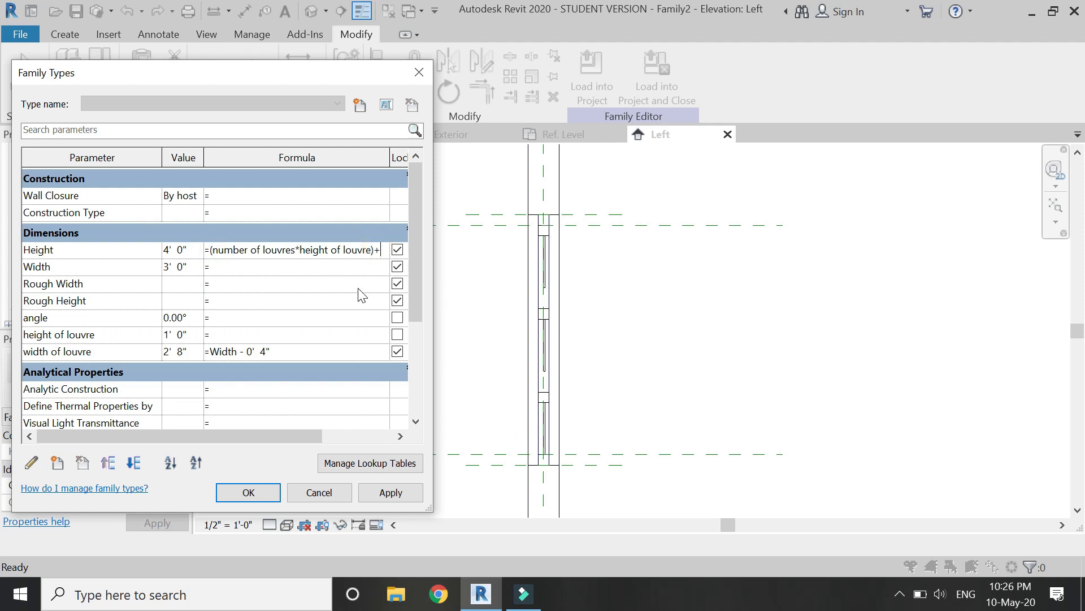
key("Tab")
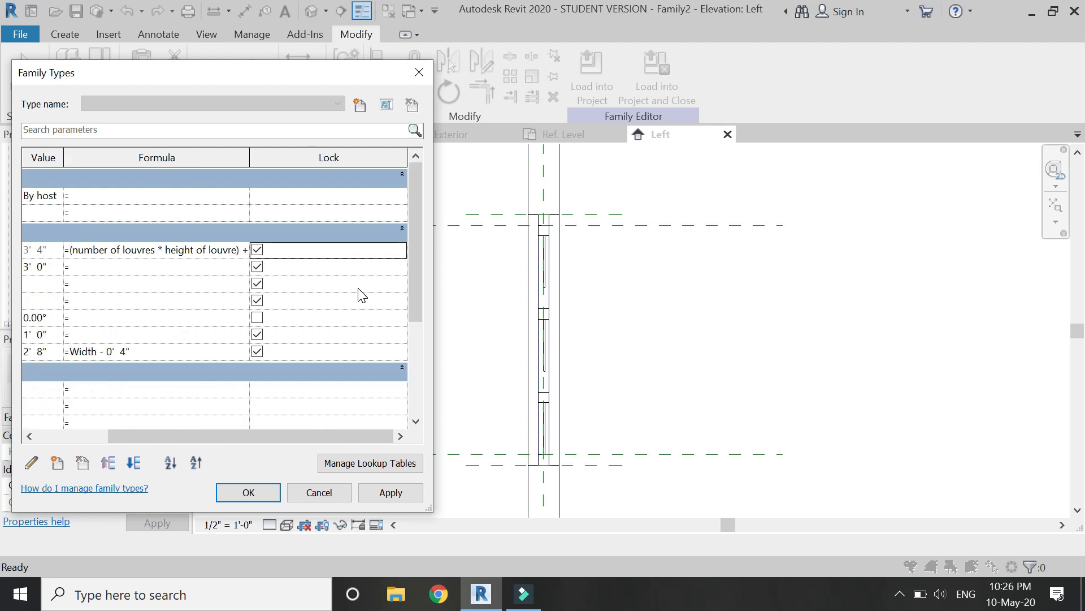
left_click(379, 492)
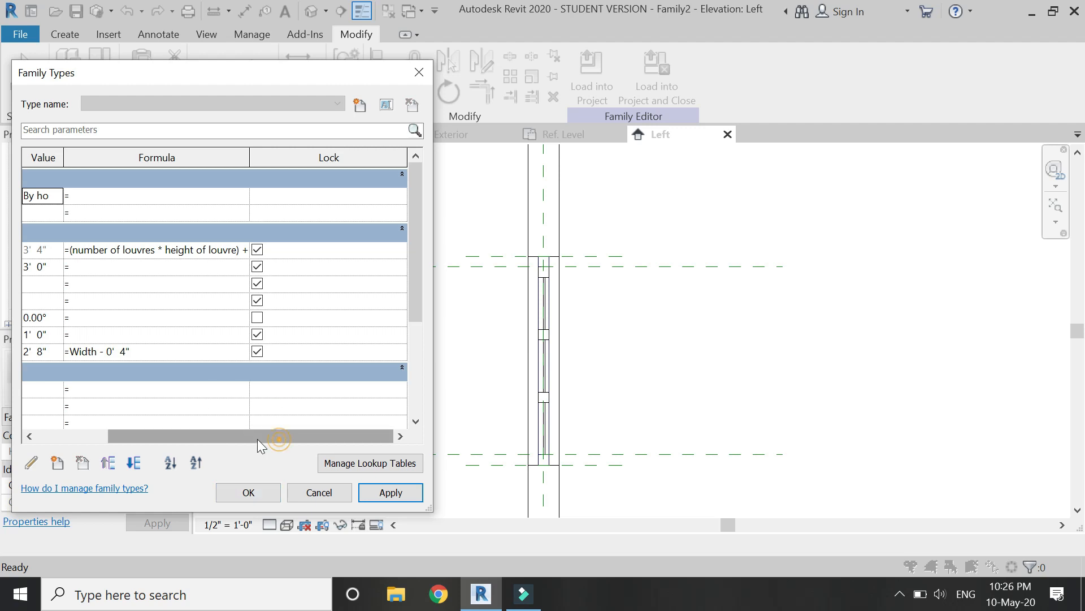
Step: Set "number of louvres" to 8, apply it, and inspect the window from behind in the default 3D view
left_click_drag(257, 439, 184, 439)
scroll(177, 356, "down", 5)
left_click(177, 352)
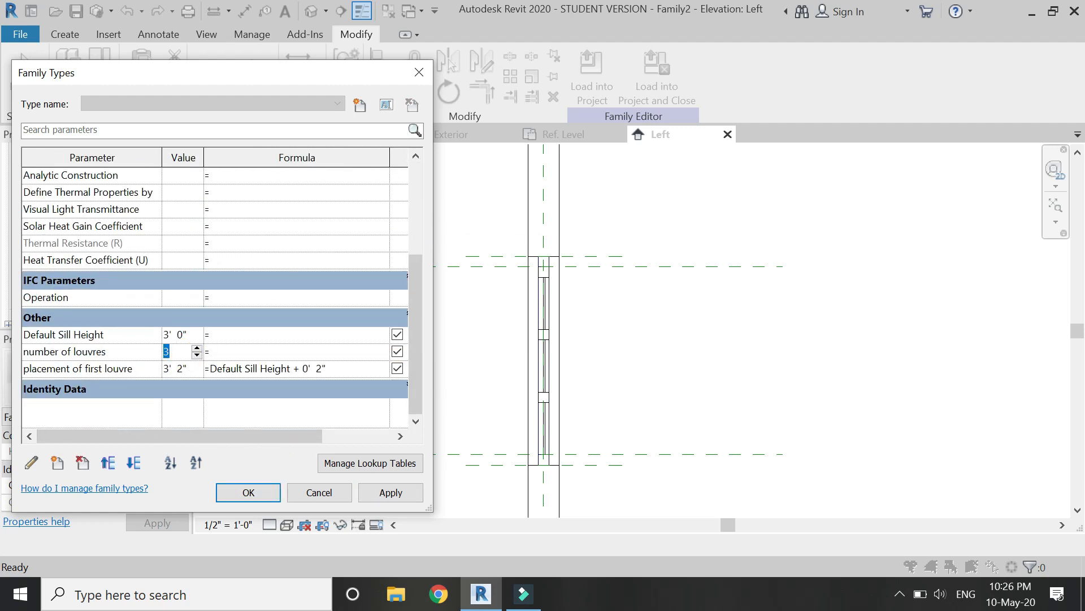
type("8")
key("Tab")
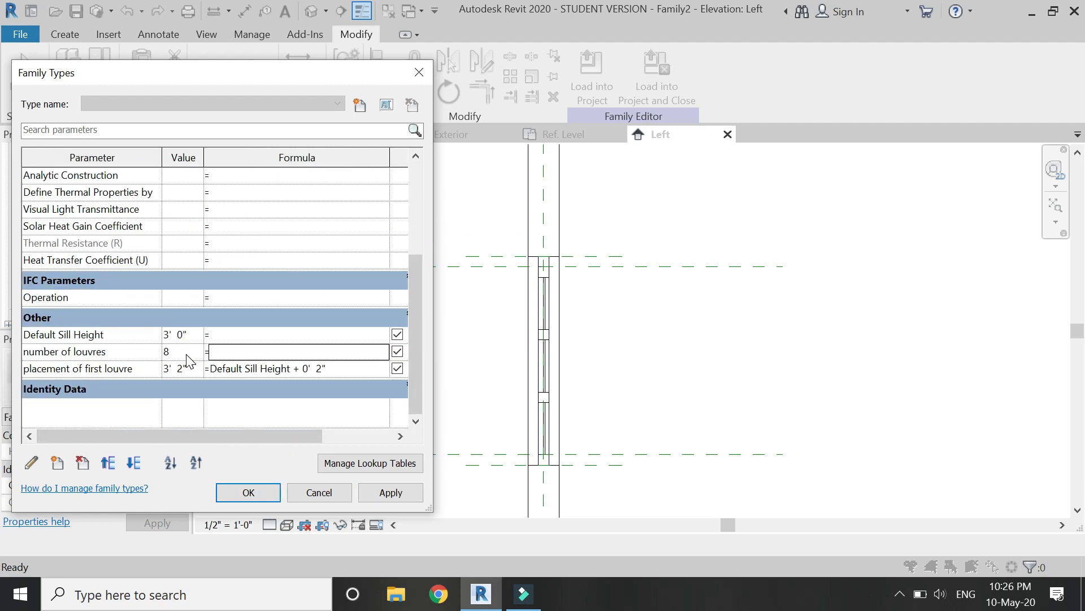
left_click(398, 490)
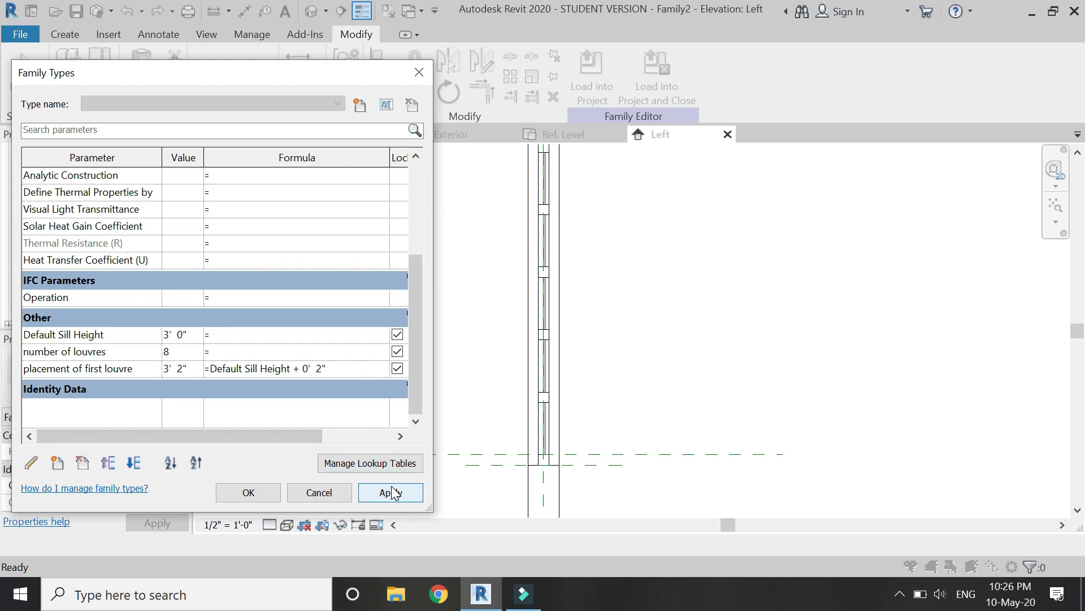
left_click(266, 492)
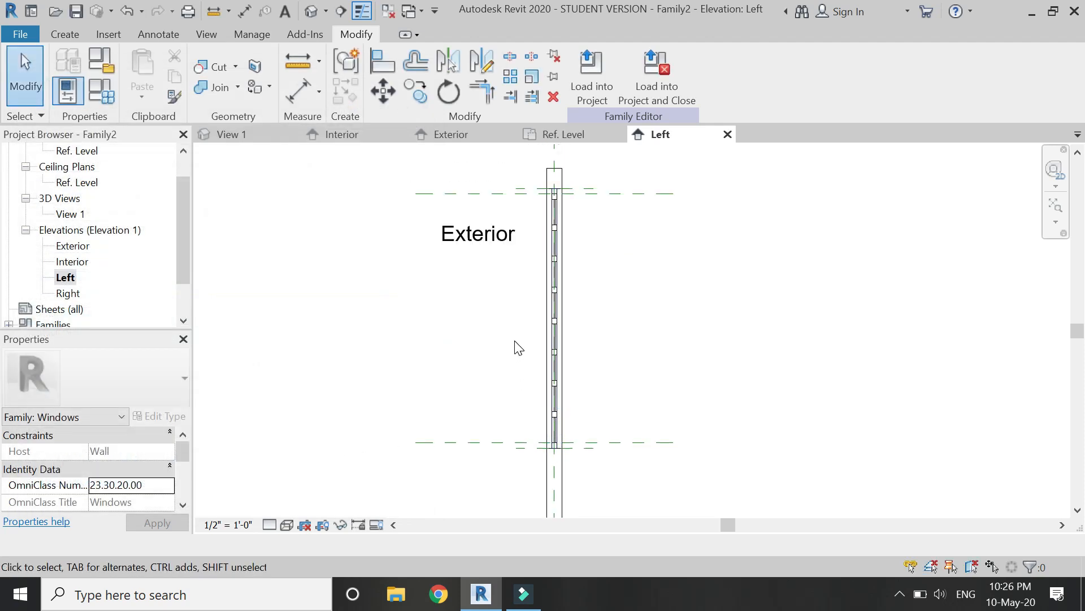
left_click(311, 11)
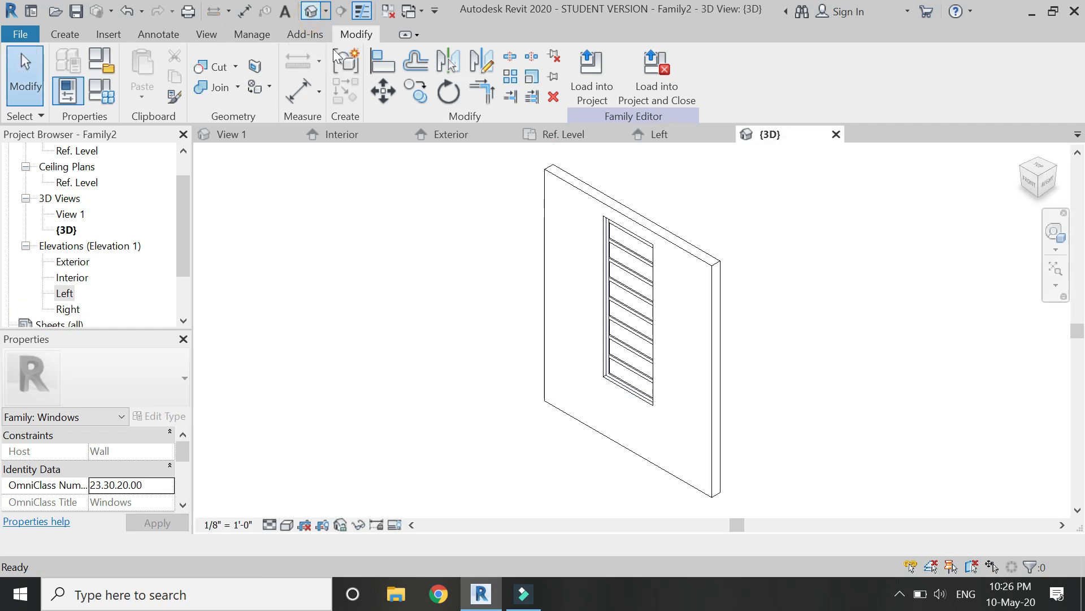
left_click(1033, 164)
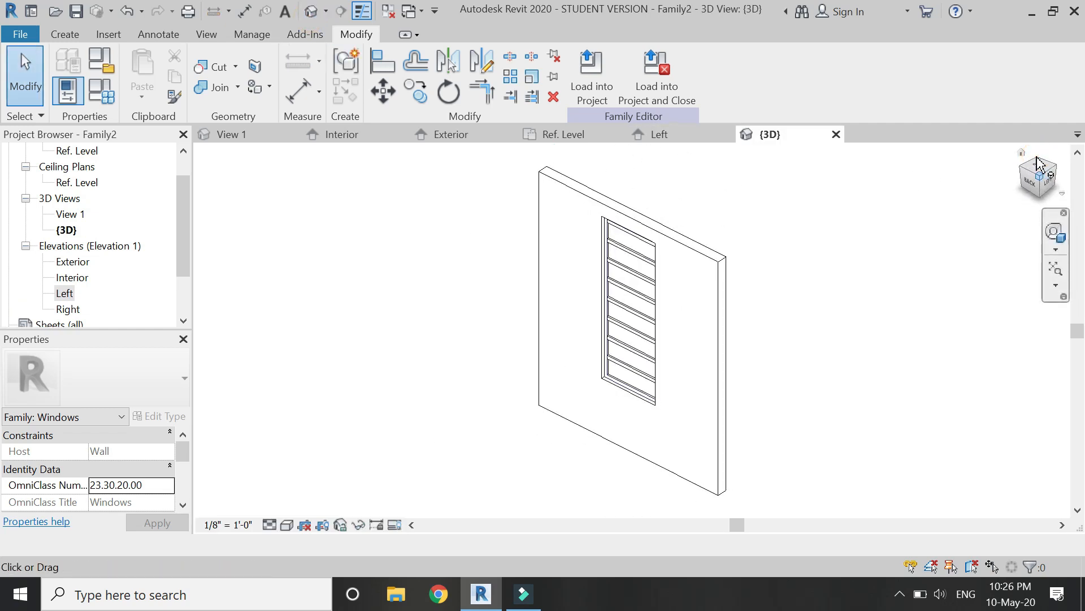
Step: Try removing the "placement of first louvre" parameter and setting Default Sill Height to 2' 0", checking the lowest louvre group in 3D
left_click(102, 100)
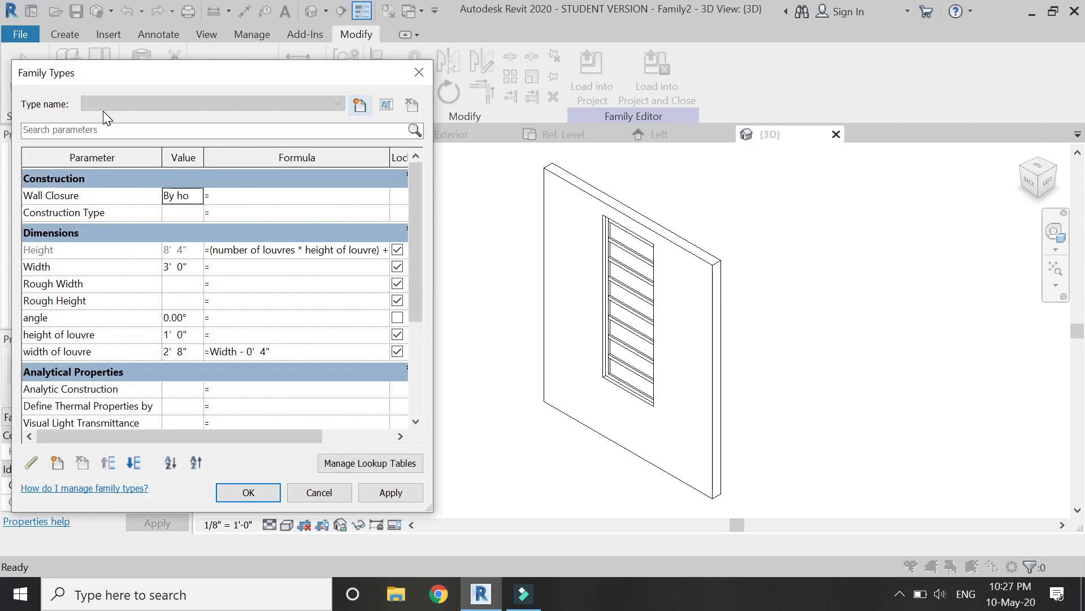
scroll(195, 368, "down", 3)
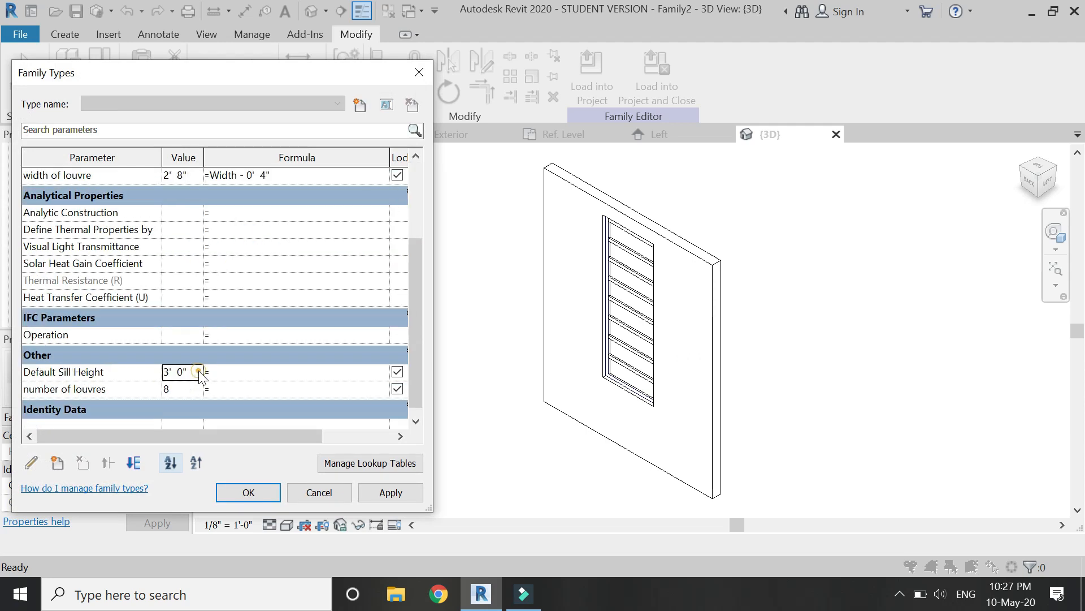
left_click(195, 371)
type("2")
key("Tab")
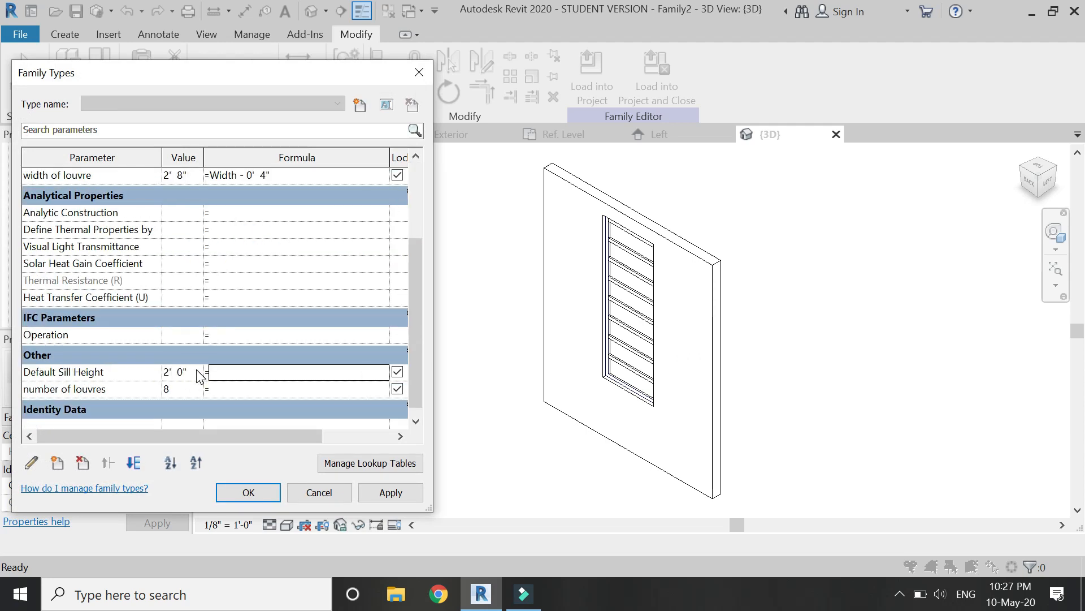
left_click(382, 491)
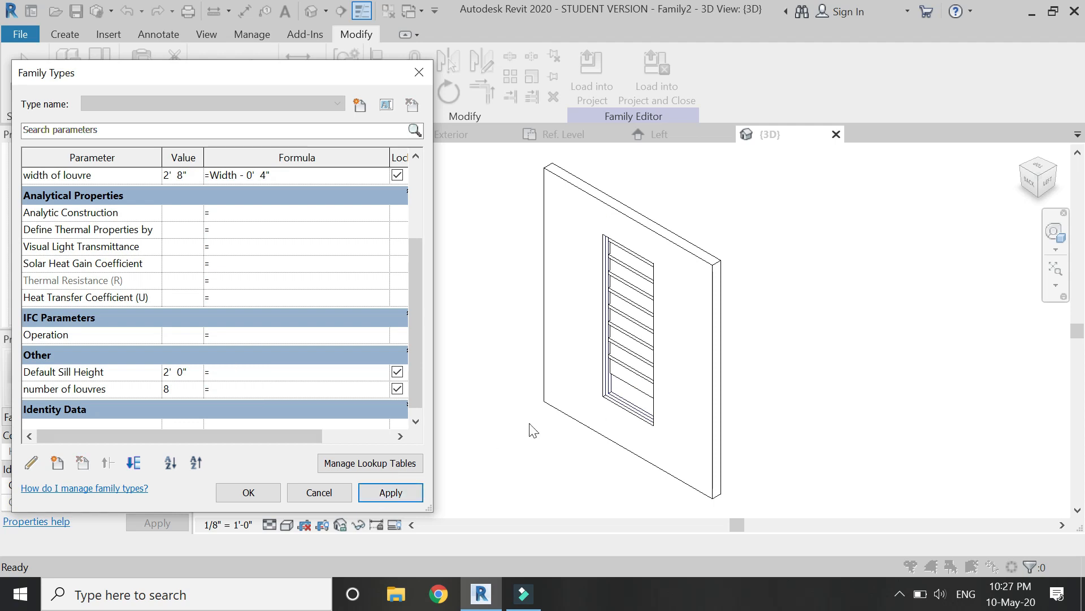
left_click(225, 492)
left_click(630, 388)
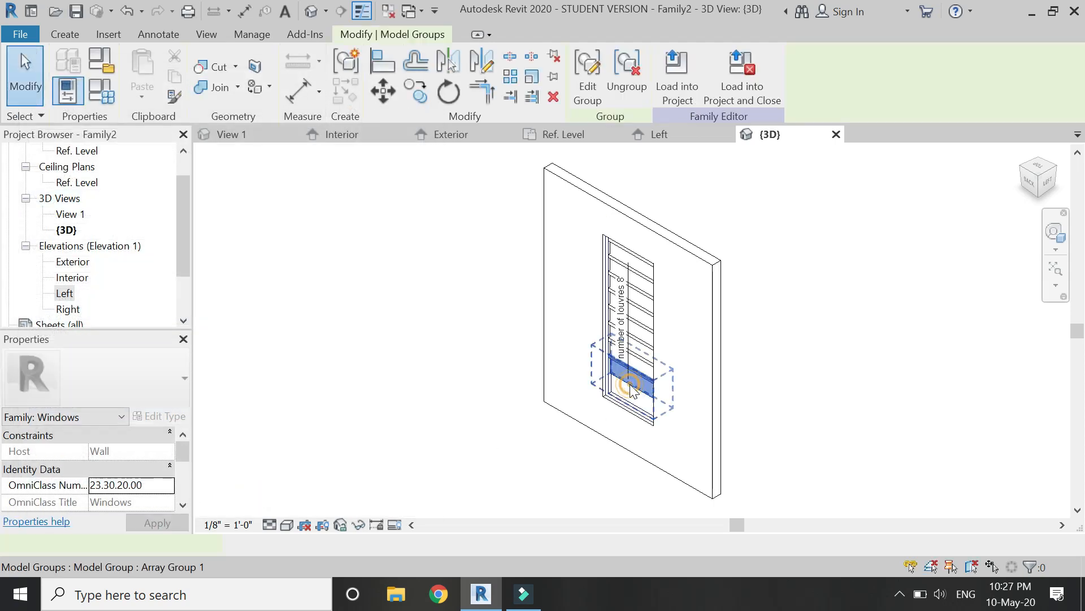
key("Escape")
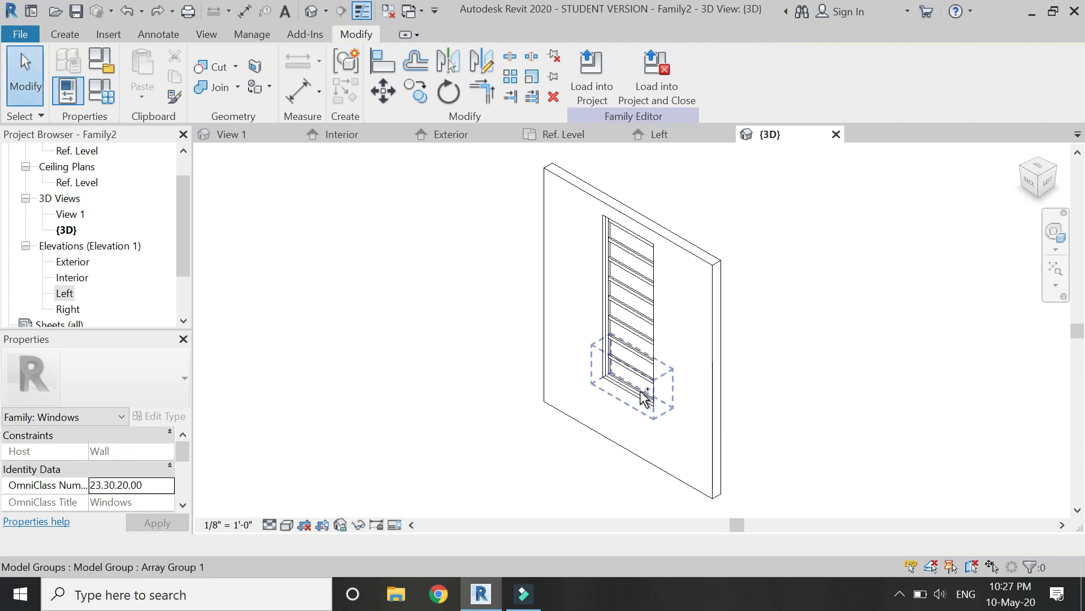
Step: Dimension from the lower inner reference plane to the lowest louvre's upper edge in the Left elevation
left_click(659, 137)
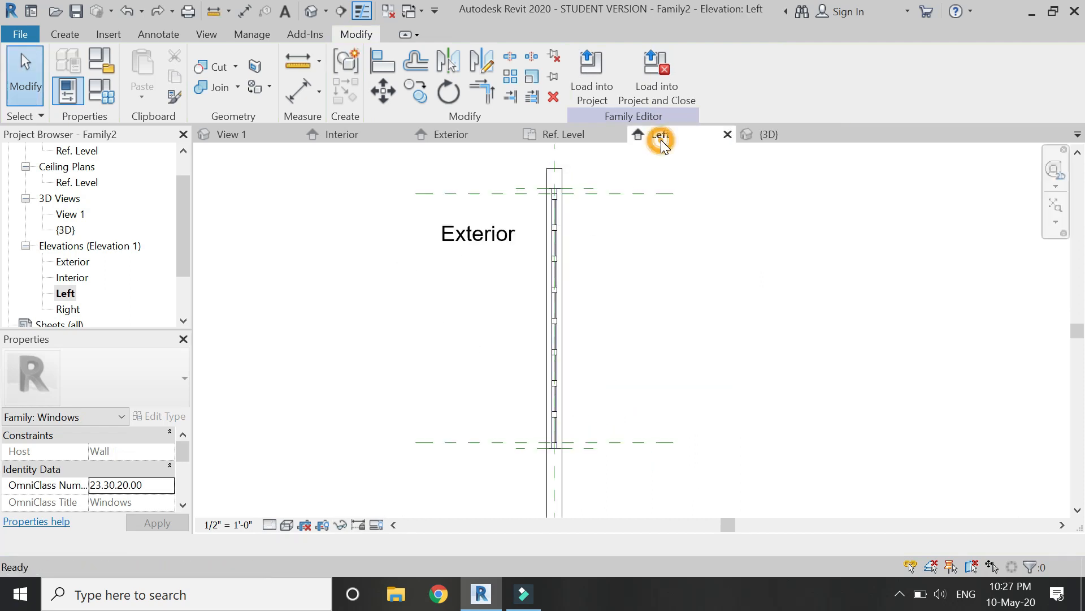
scroll(546, 451, "up", 5)
key("d")
key("i")
scroll(562, 266, "up", 5)
left_click(631, 270)
scroll(640, 208, "down", 4)
scroll(633, 385, "up", 4)
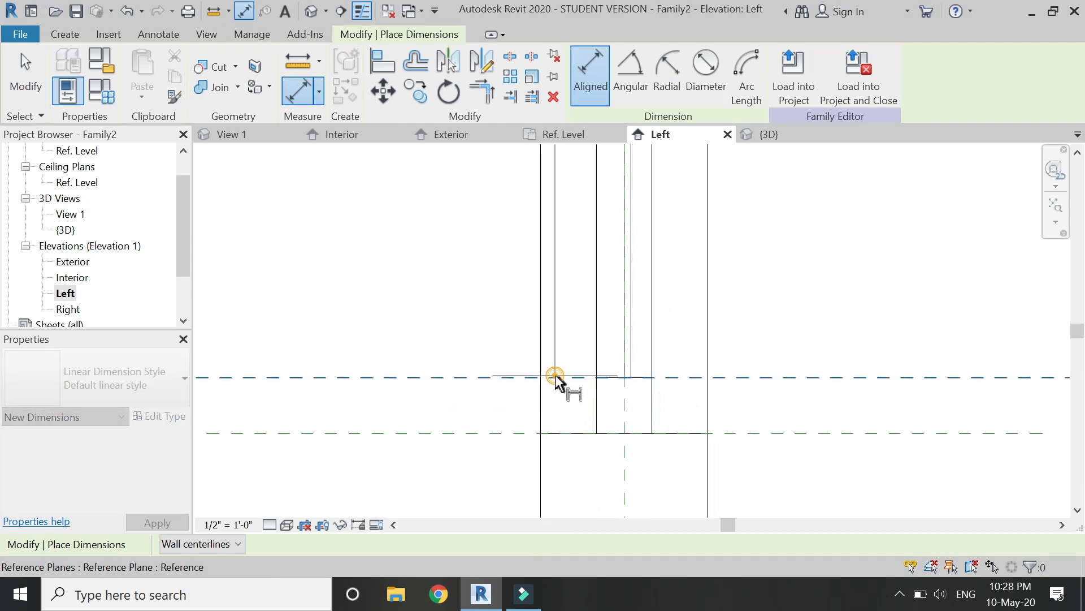
left_click(555, 374)
scroll(633, 447, "down", 4)
left_click(442, 480)
key("Escape")
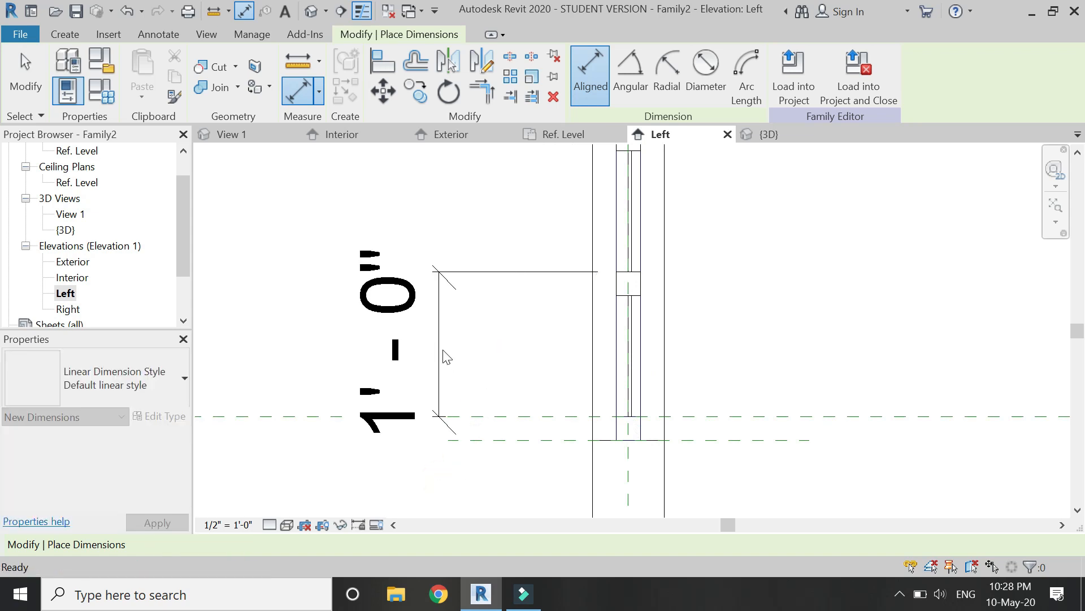
Step: Label the new louvre dimension with the "height of louvre" parameter and set the view scale to 3" = 1'-0"
left_click(445, 355)
left_click(690, 73)
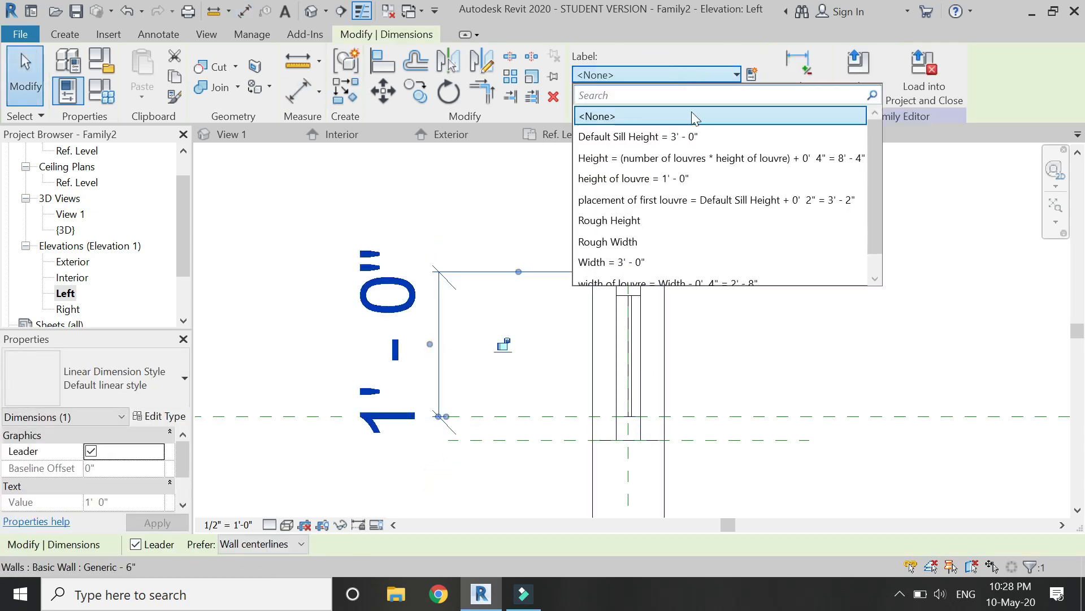
scroll(699, 167, "down", 1)
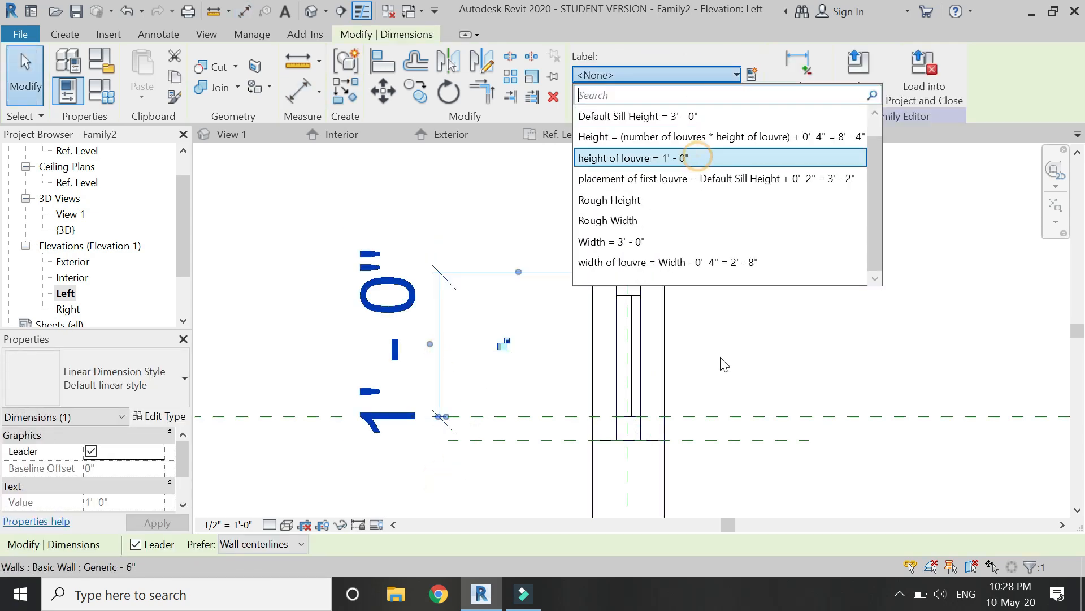
left_click(696, 158)
key("Escape")
scroll(763, 402, "down", 2)
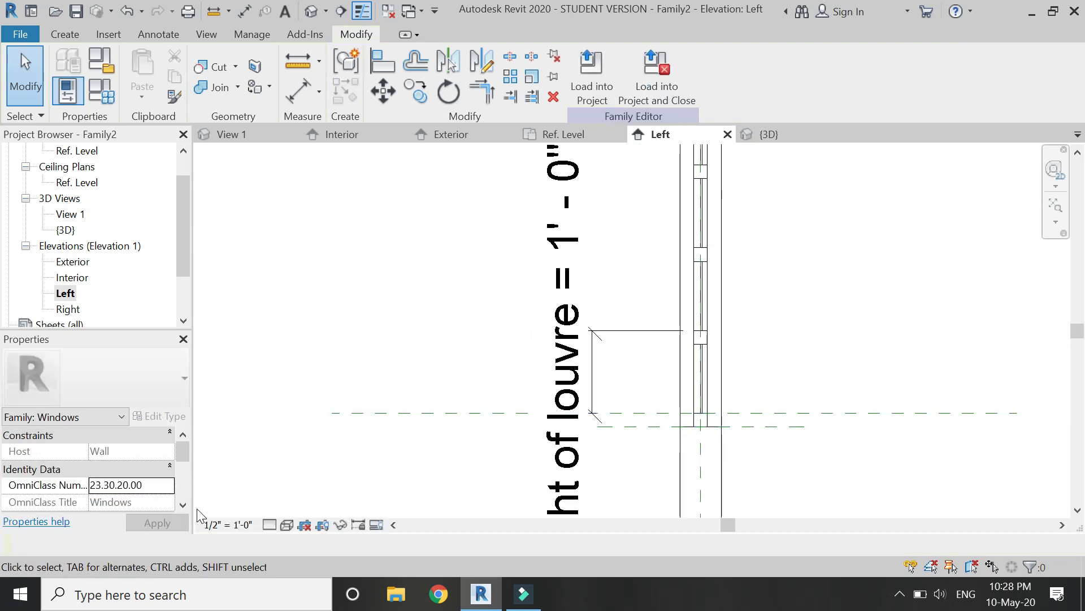
left_click(232, 525)
left_click(224, 68)
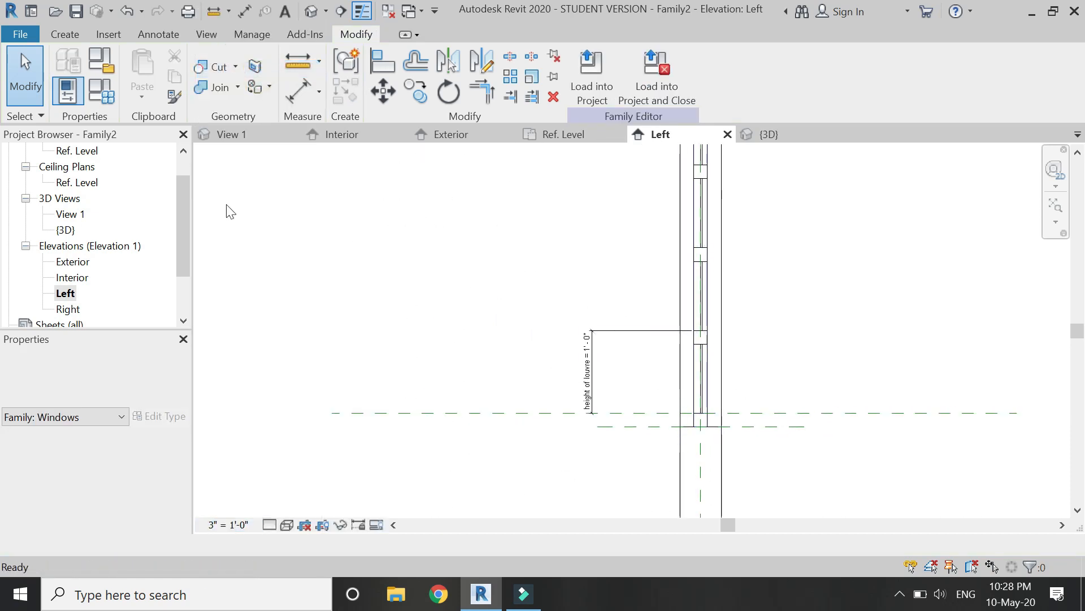
Step: Remove the "placement of first louvre" parameter, set Default Sill Height to 2' 0", and check the window in the default 3D view
left_click(103, 91)
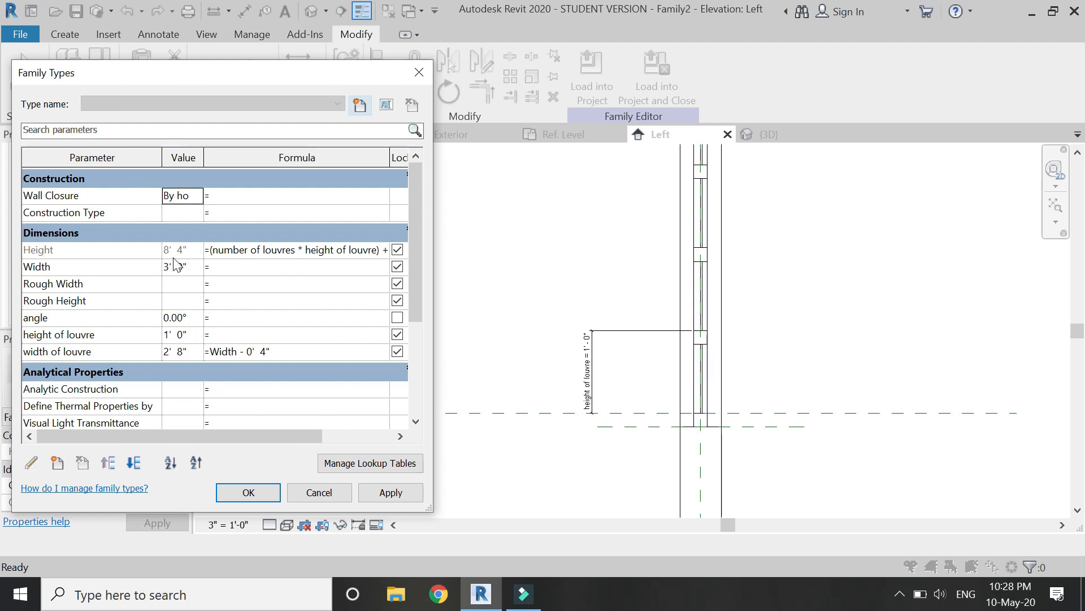
scroll(195, 317, "down", 5)
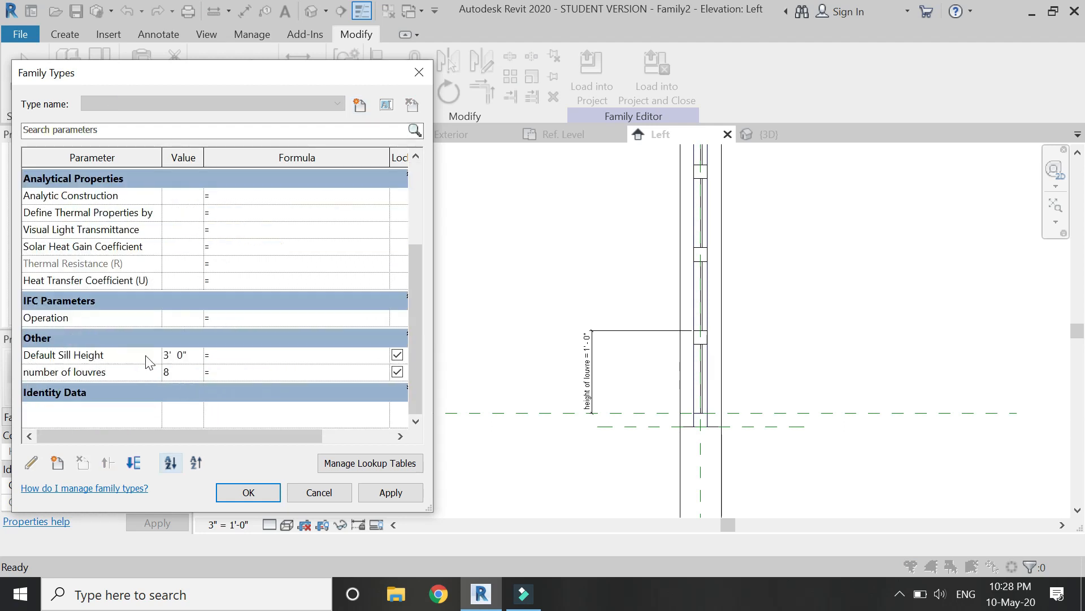
left_click(145, 354)
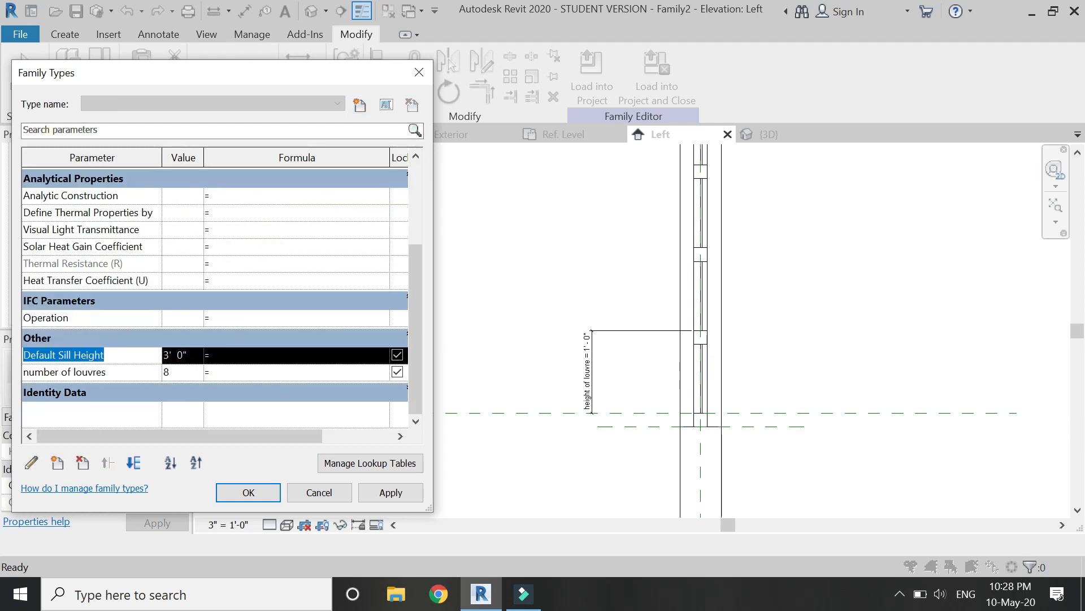
left_click(193, 357)
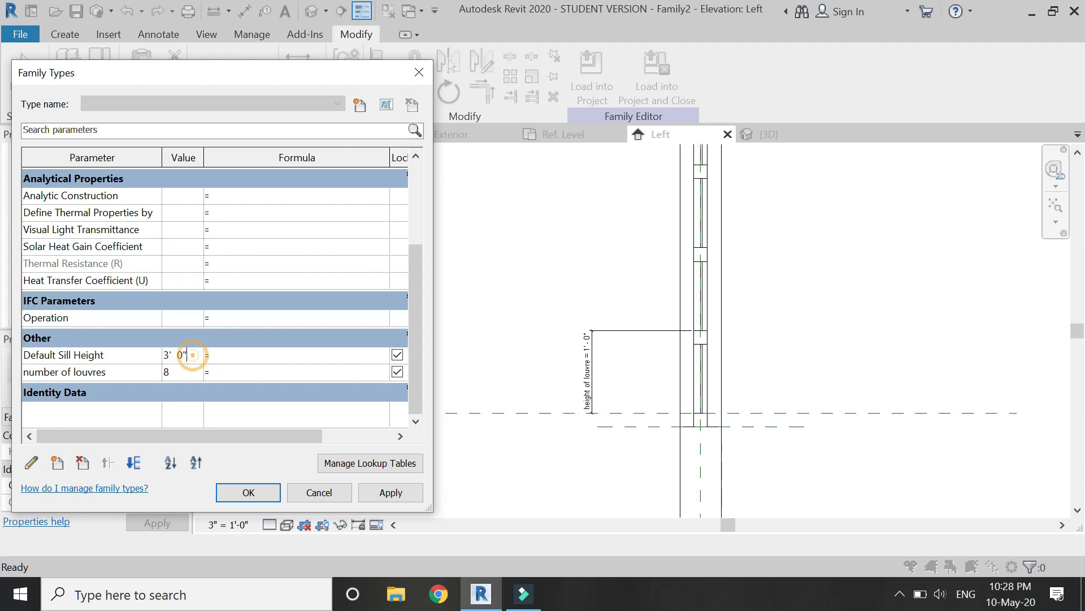
type("2")
key("Tab")
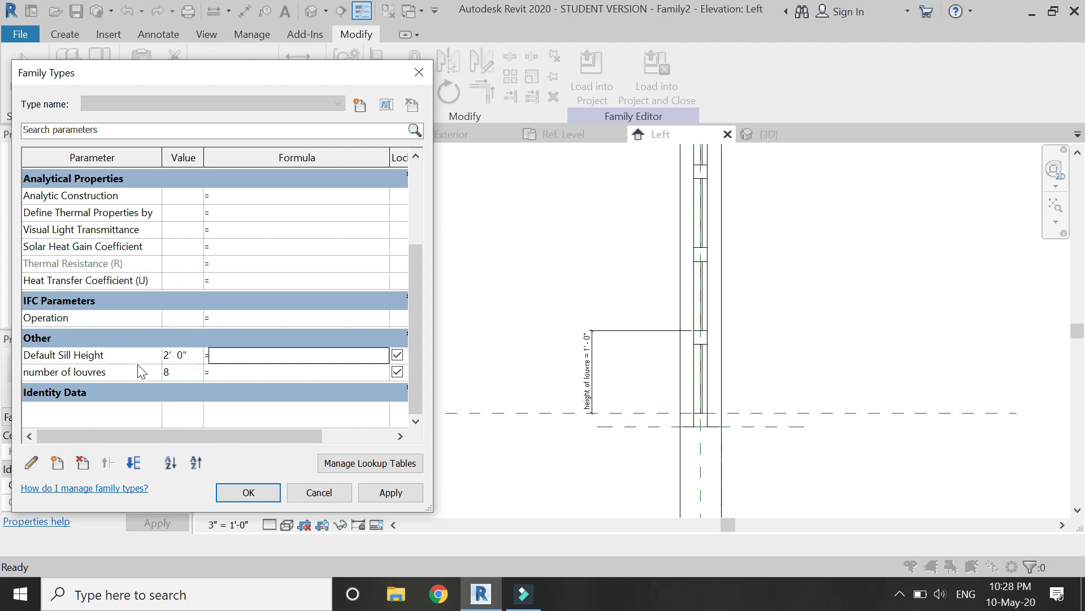
left_click(371, 495)
left_click(261, 489)
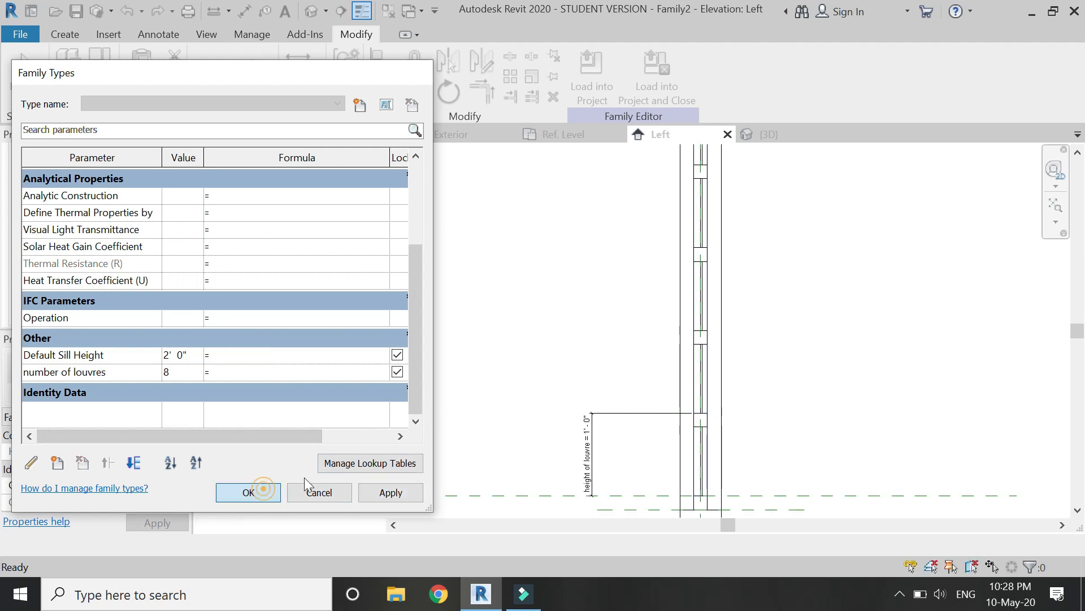
scroll(628, 443, "down", 2)
scroll(628, 447, "down", 2)
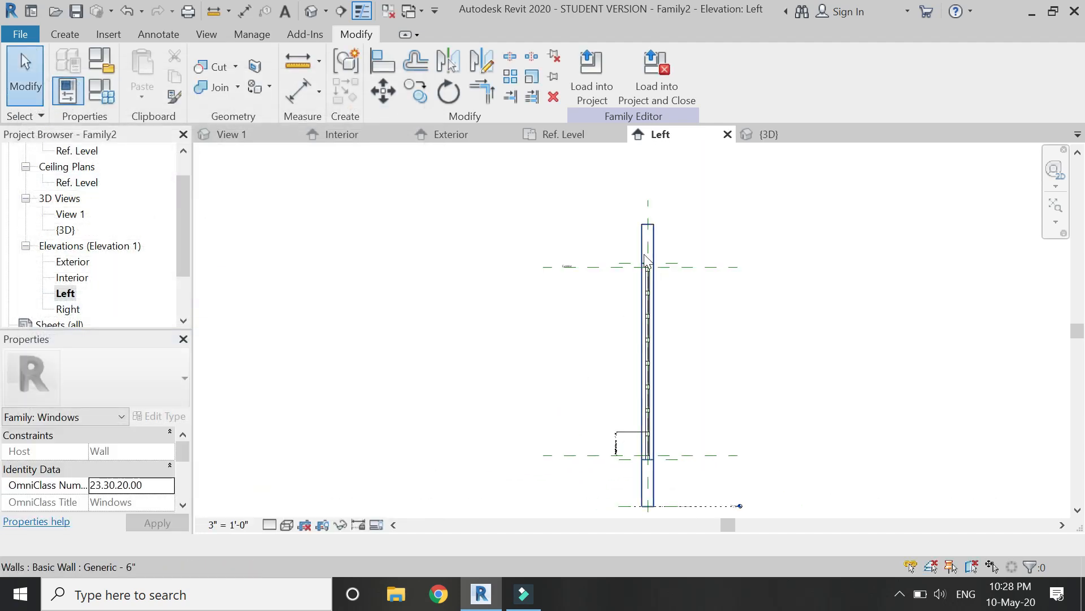
middle_click_drag(746, 249, 846, 245)
scroll(565, 231, "down", 1)
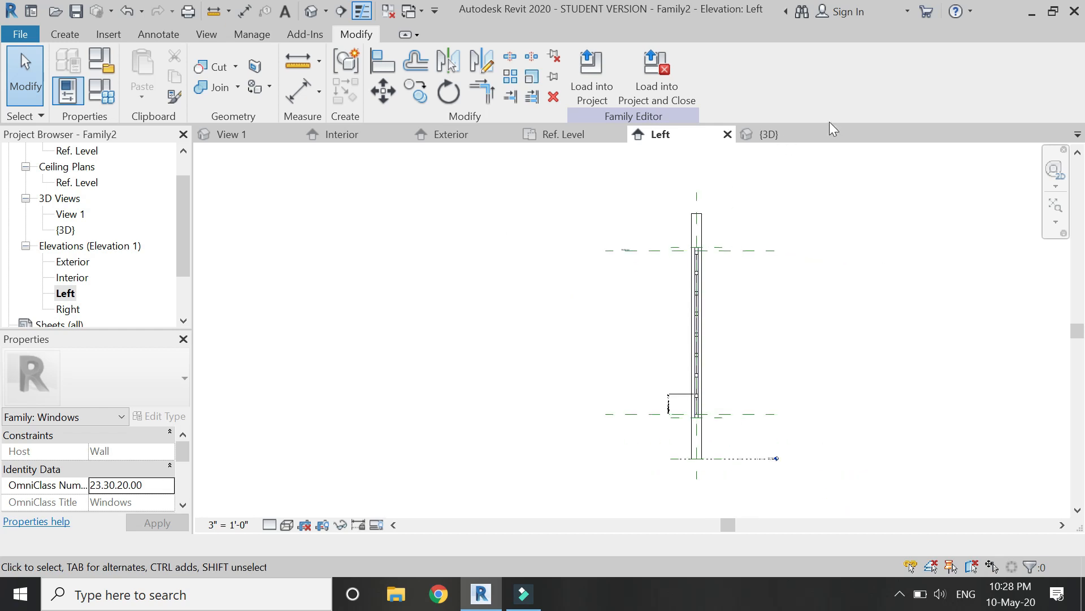
left_click(769, 134)
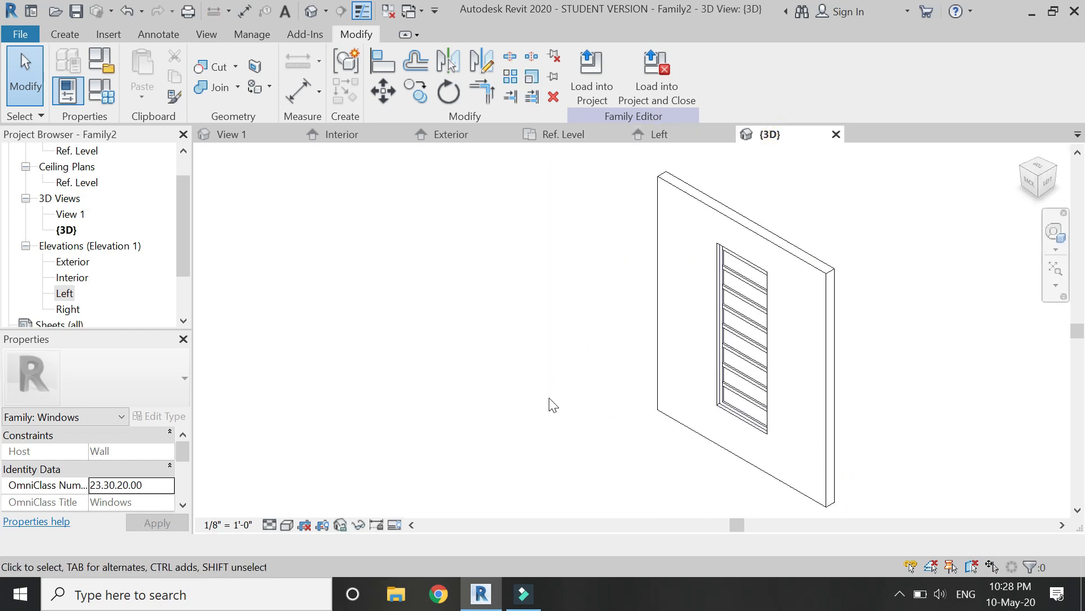
Step: Set Default Sill Height to 1' 0" and "number of louvres" to 6, applying both changes to the family
left_click(102, 91)
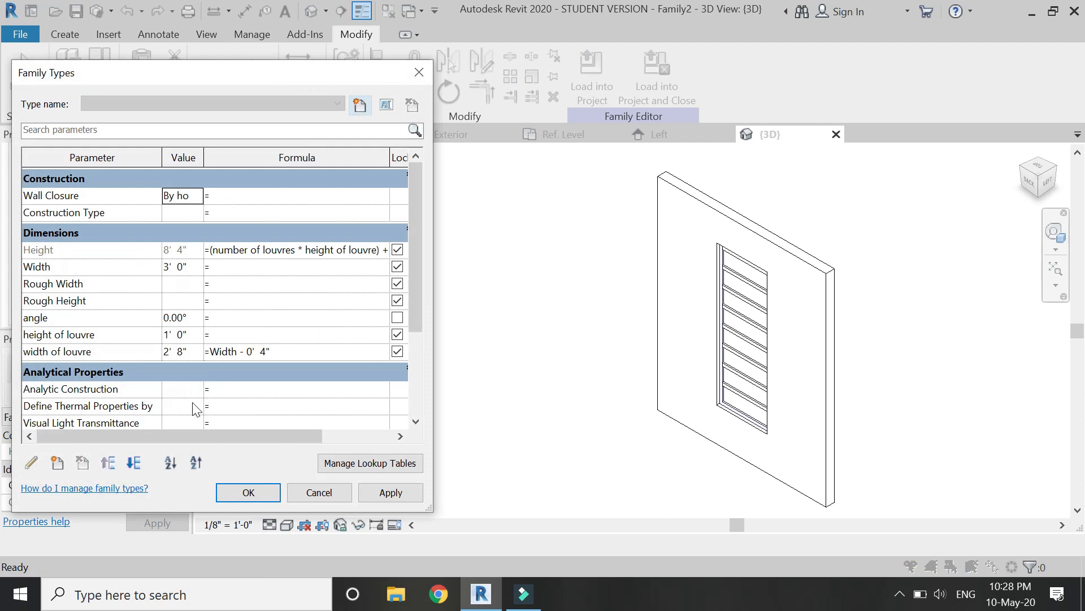
scroll(192, 350, "down", 3)
left_click(193, 371)
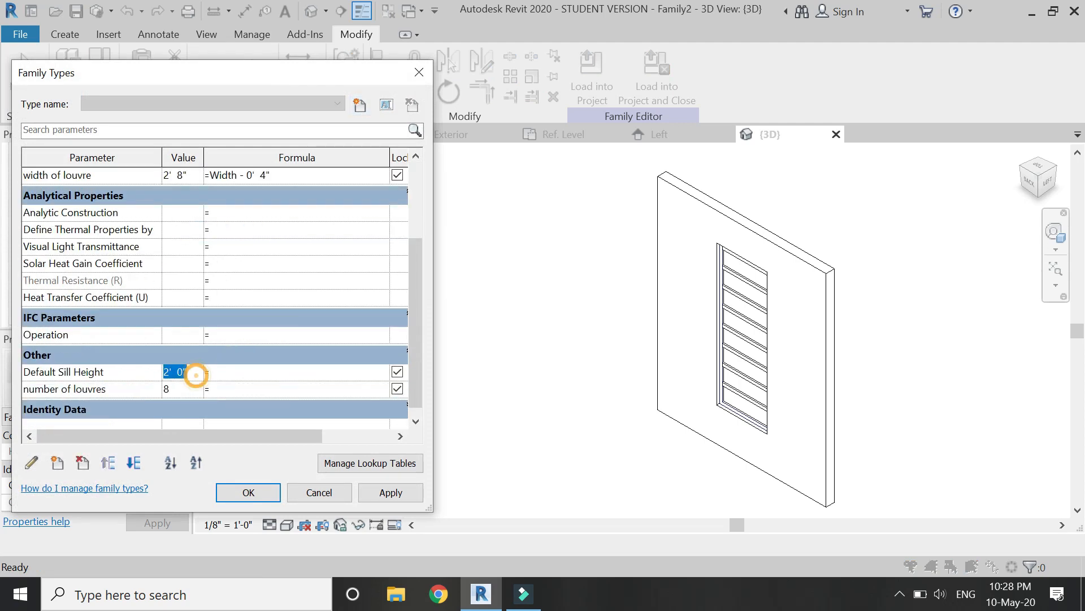
left_click(203, 373)
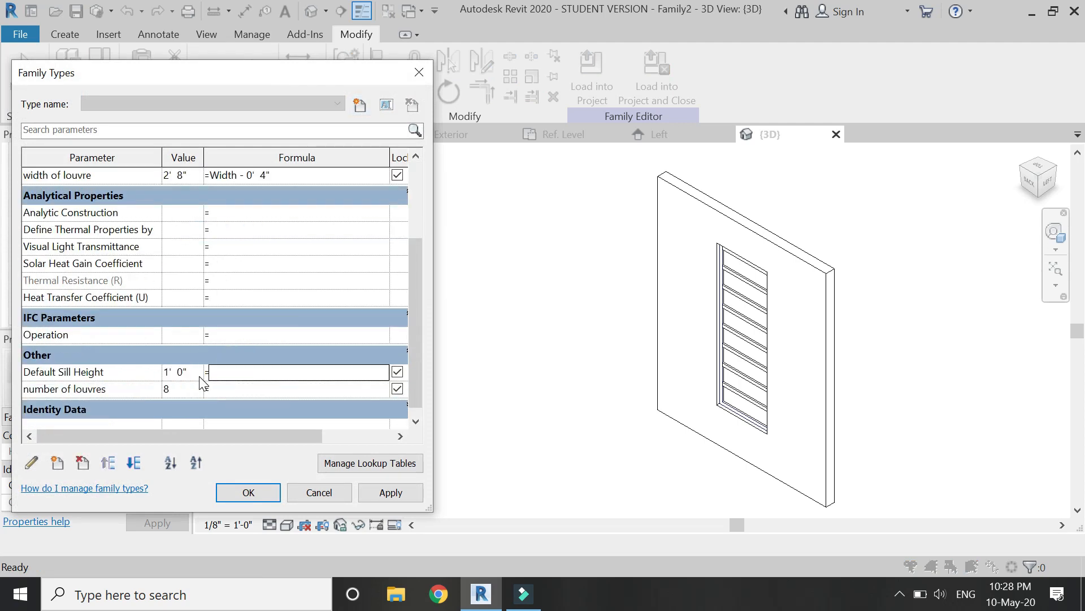
left_click(376, 491)
left_click(166, 388)
key("Return")
left_click(399, 495)
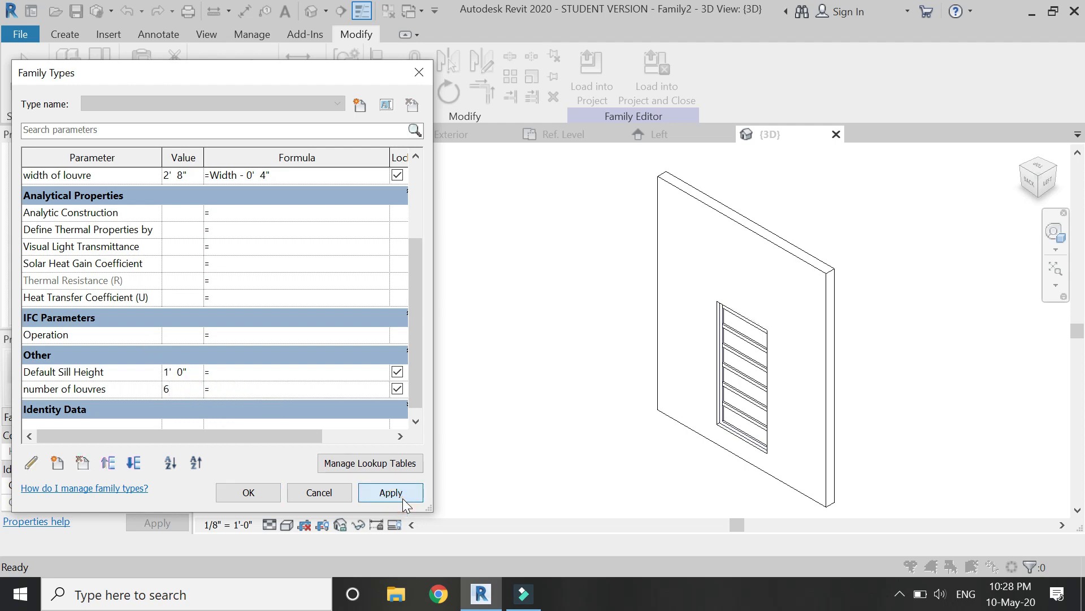
Step: Open the angle parameter's value for editing in the family types
scroll(332, 326, "up", 3)
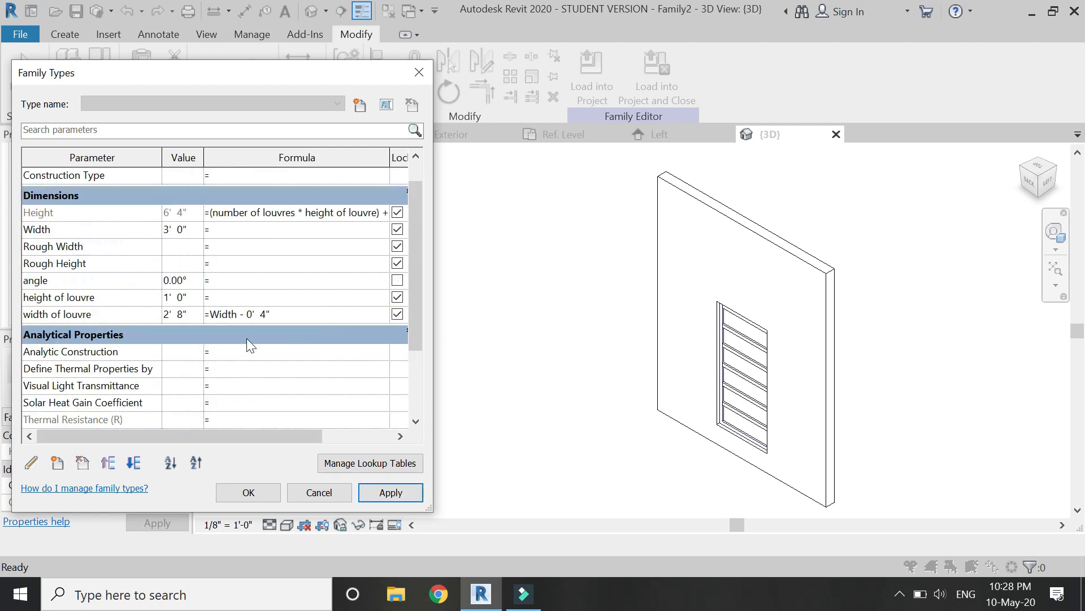
scroll(195, 313, "up", 1)
left_click(194, 315)
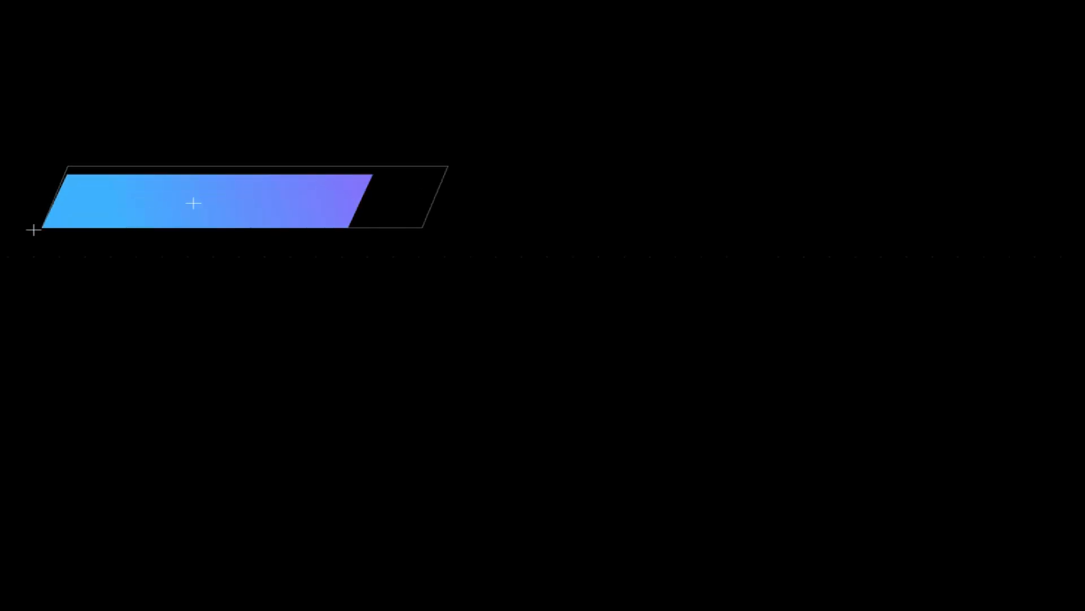